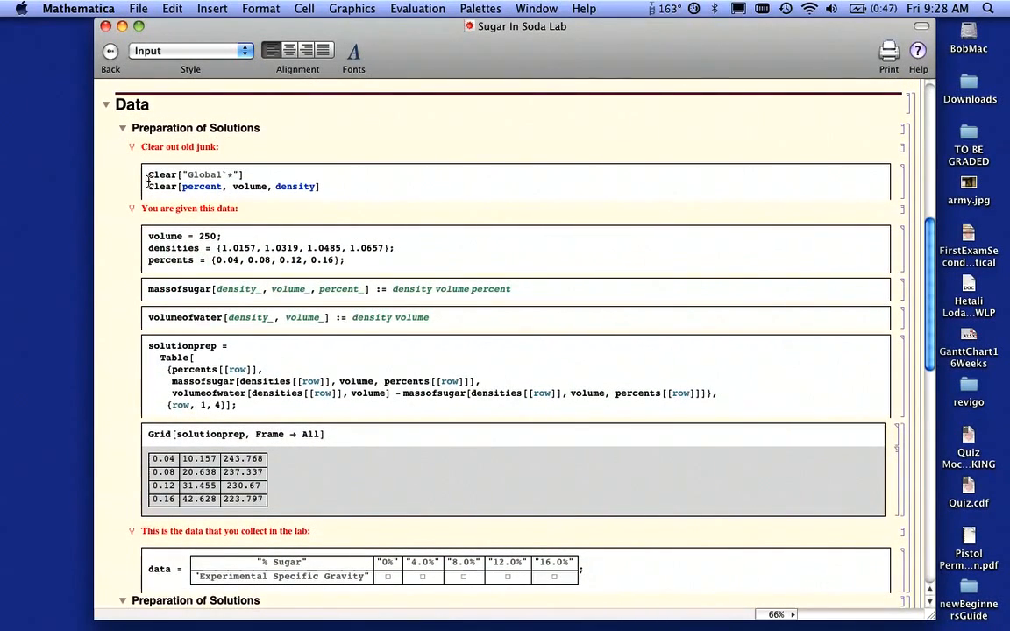
Review the clearing commands and the given volume, densities and percents lists in the solution preparation data
{"action": "left_click_drag", "start_coordinate": [146, 172], "coordinate": [344, 185]}
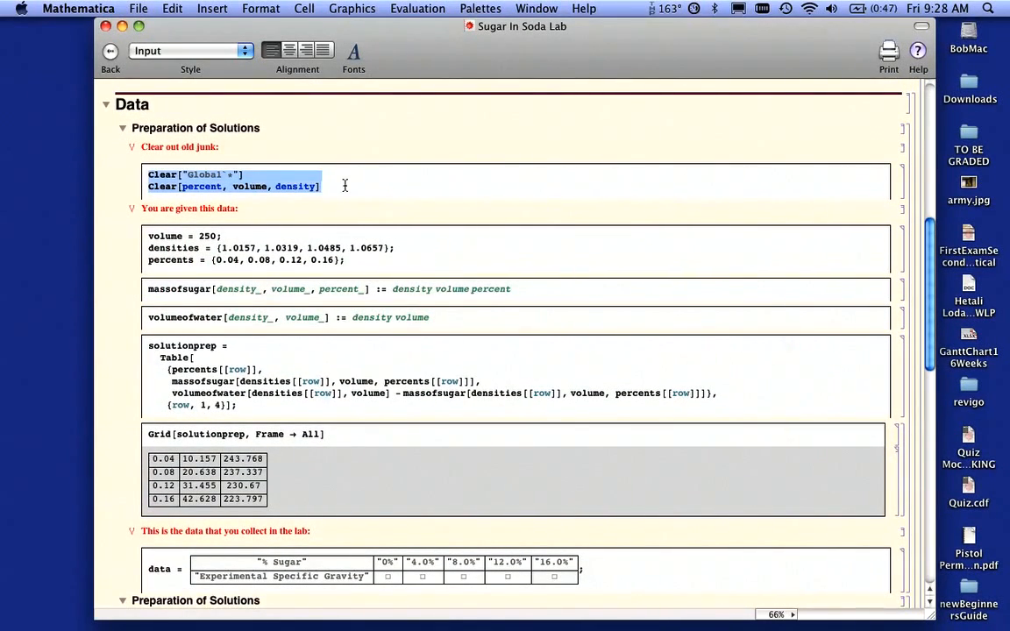
{"action": "left_click", "coordinate": [412, 139]}
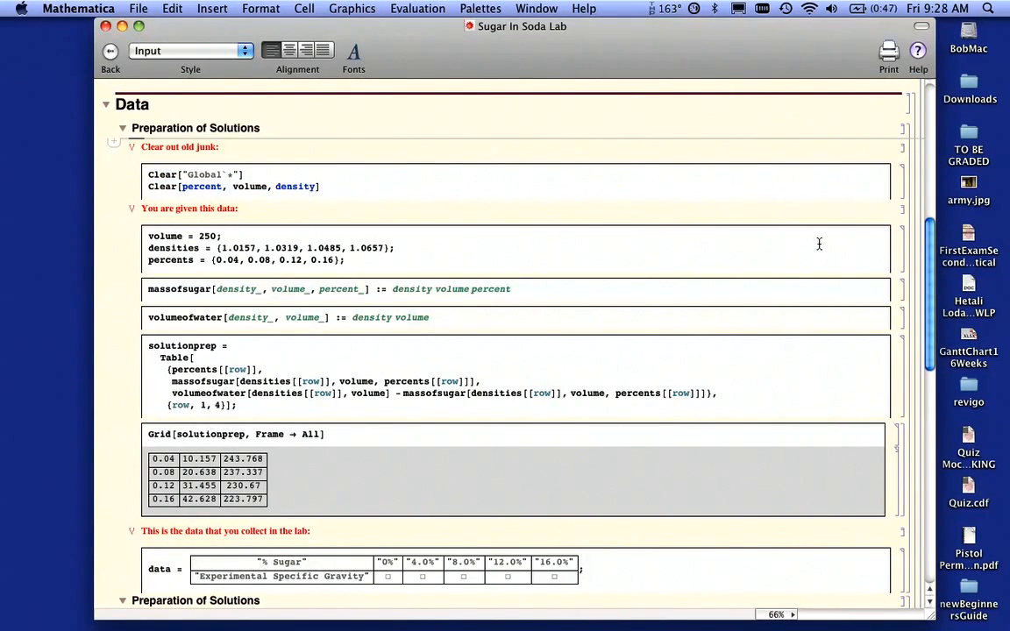
{"action": "left_click_drag", "start_coordinate": [146, 236], "coordinate": [236, 236]}
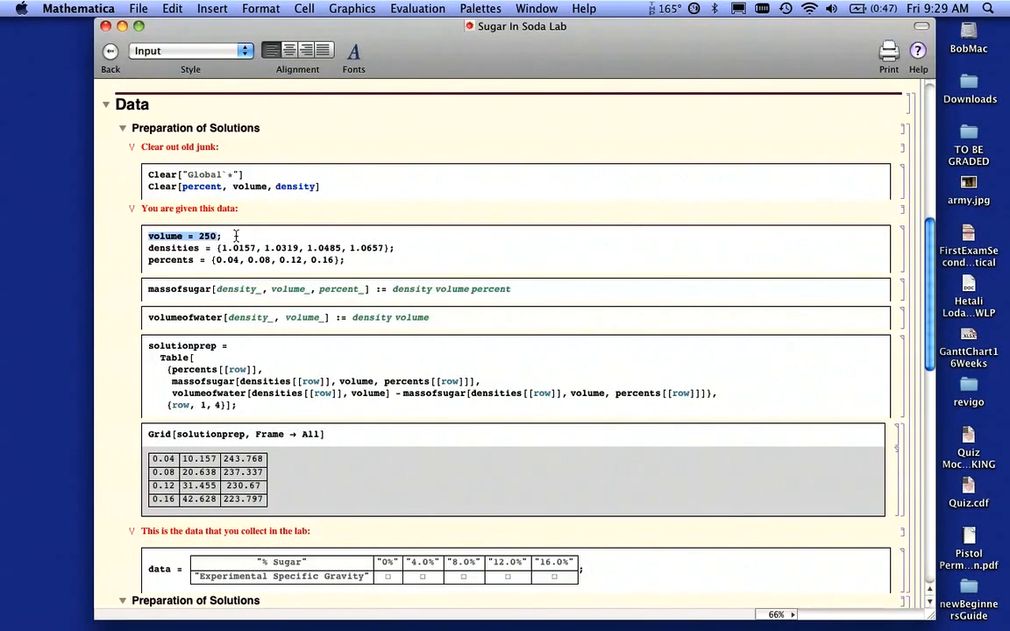
{"action": "left_click", "coordinate": [236, 236]}
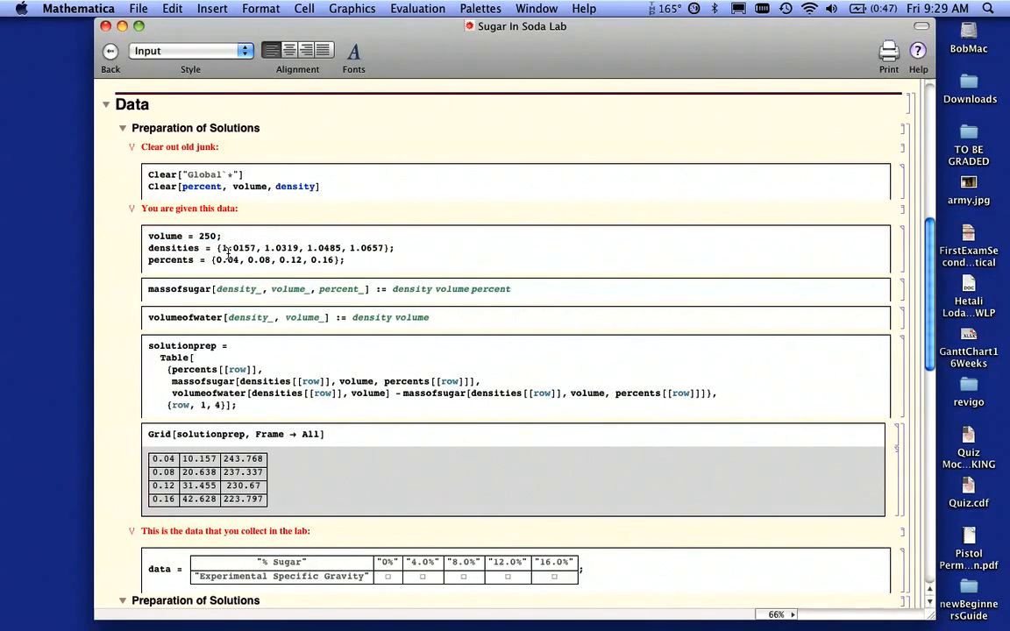
{"action": "left_click_drag", "start_coordinate": [221, 249], "coordinate": [384, 250]}
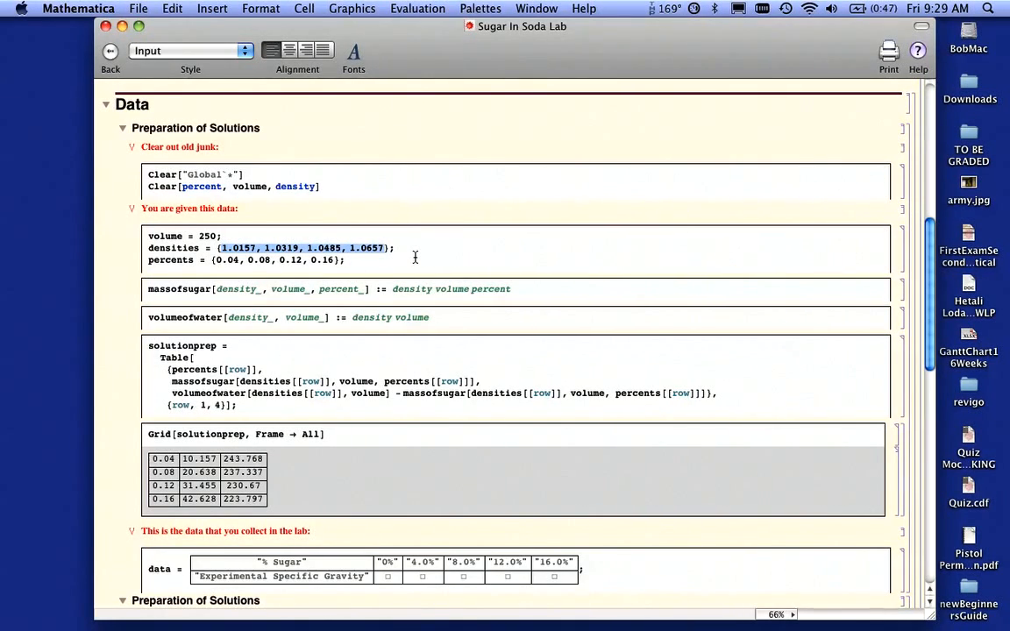
{"action": "left_click", "coordinate": [277, 256]}
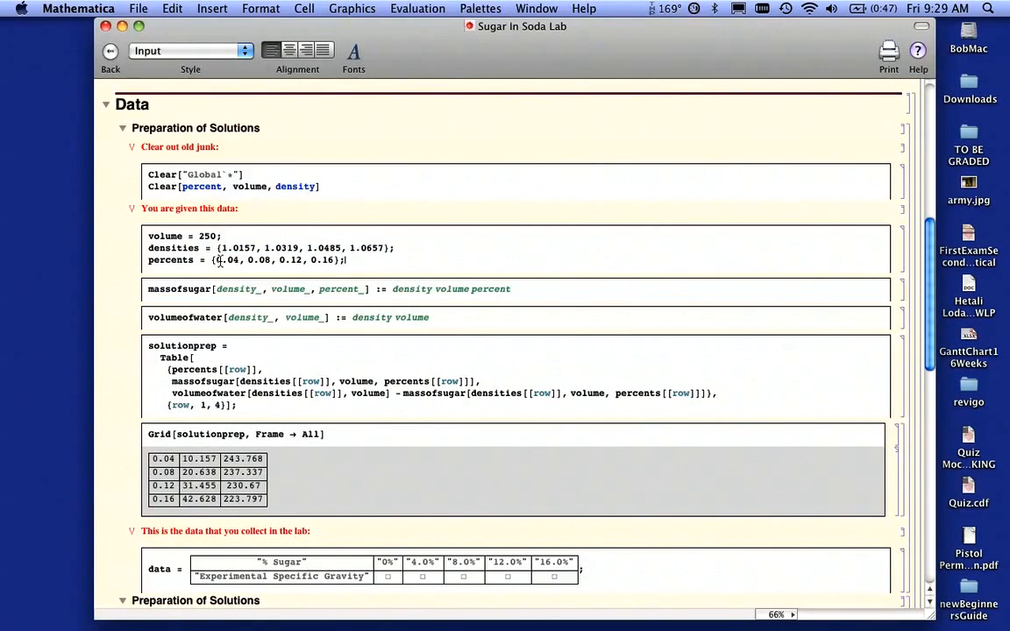
{"action": "left_click_drag", "start_coordinate": [216, 261], "coordinate": [338, 264]}
{"action": "left_click", "coordinate": [265, 262]}
{"action": "left_click", "coordinate": [323, 262]}
{"action": "left_click", "coordinate": [230, 276]}
{"action": "left_click", "coordinate": [543, 292]}
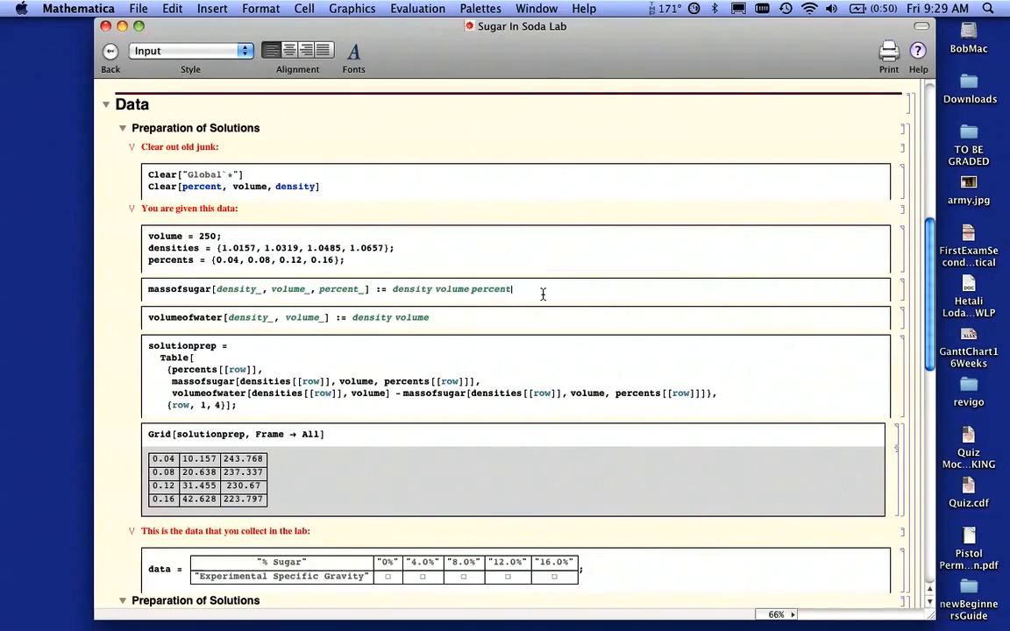
Examine the massofsugar function definition, its density, volume and percent arguments and its delayed assignment
{"action": "left_click_drag", "start_coordinate": [924, 348], "coordinate": [887, 359]}
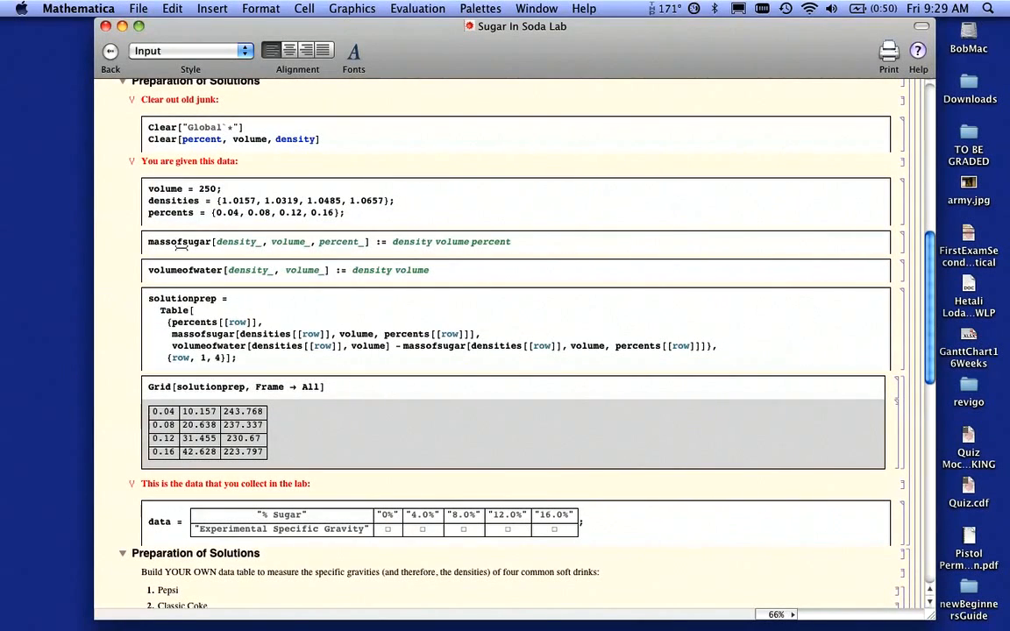
{"action": "left_click_drag", "start_coordinate": [146, 240], "coordinate": [523, 244]}
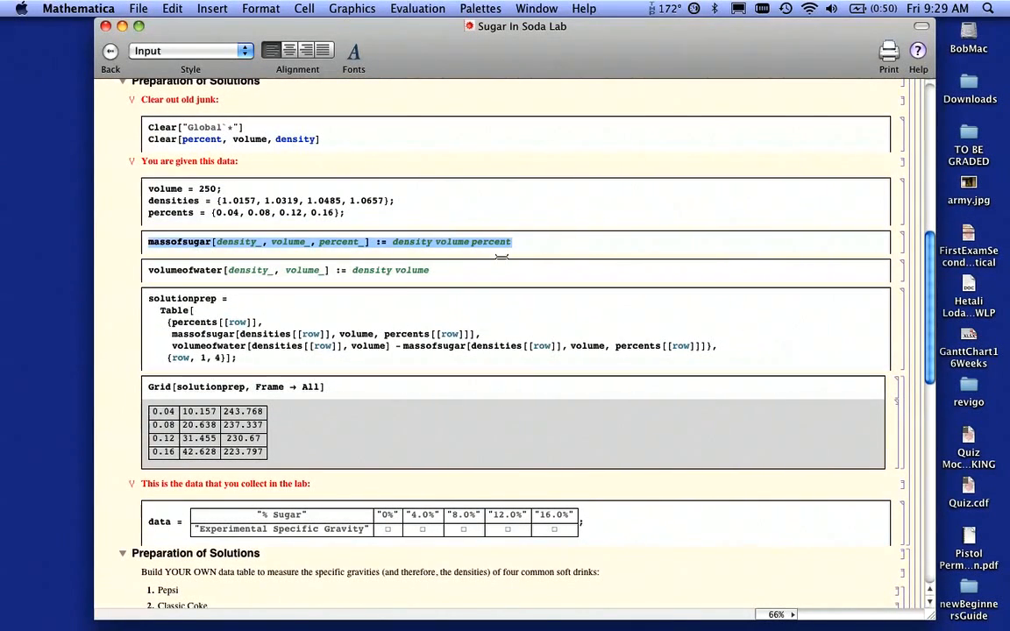
{"action": "left_click", "coordinate": [442, 257]}
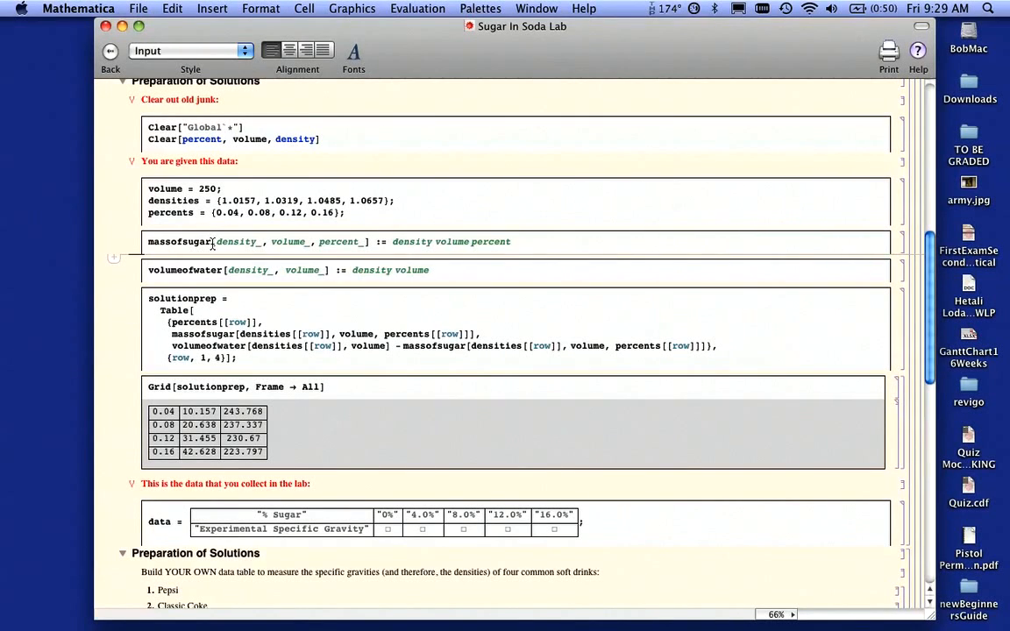
{"action": "left_click_drag", "start_coordinate": [220, 244], "coordinate": [383, 244]}
{"action": "left_click", "coordinate": [347, 244]}
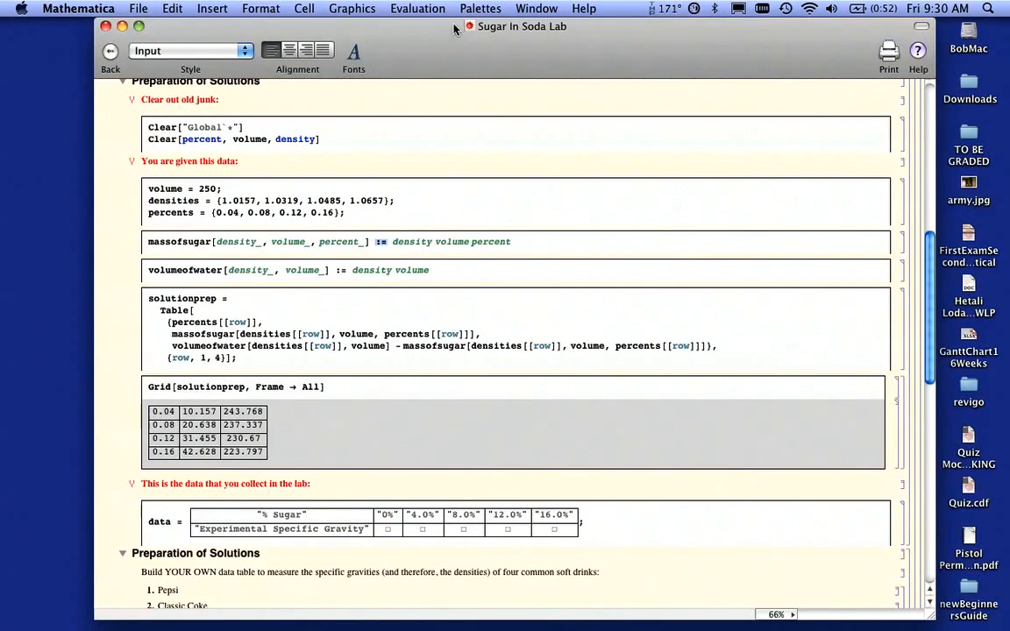
Evaluate the whole notebook and compute massofsugar[1.0157, 250, 0.04] in a new cell below the massofsugar definition
{"action": "left_click", "coordinate": [417, 9]}
{"action": "left_click", "coordinate": [443, 82]}
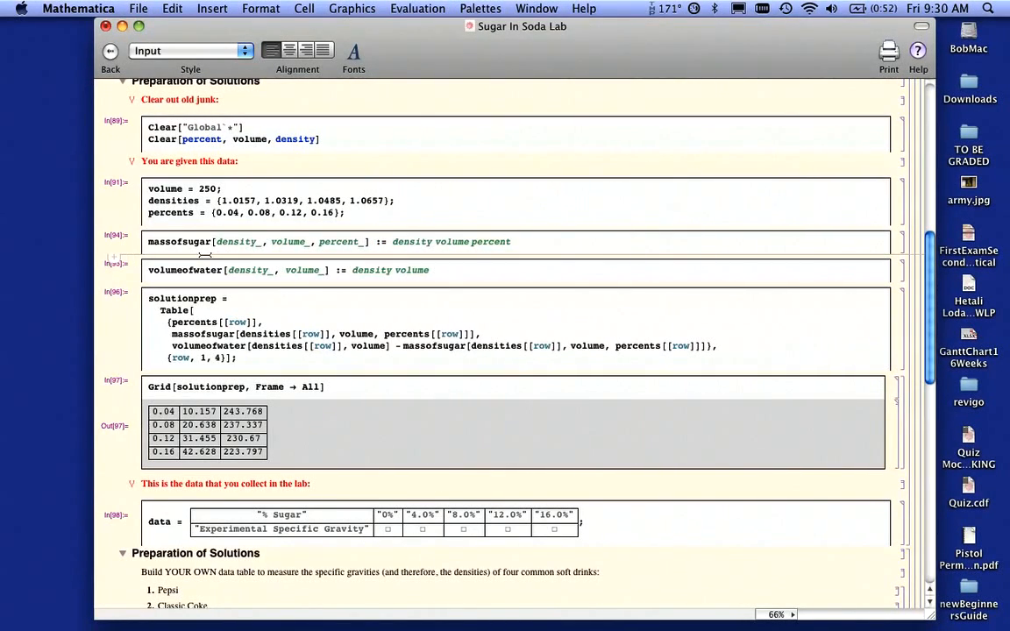
{"action": "type", "text": "massofsugar"}
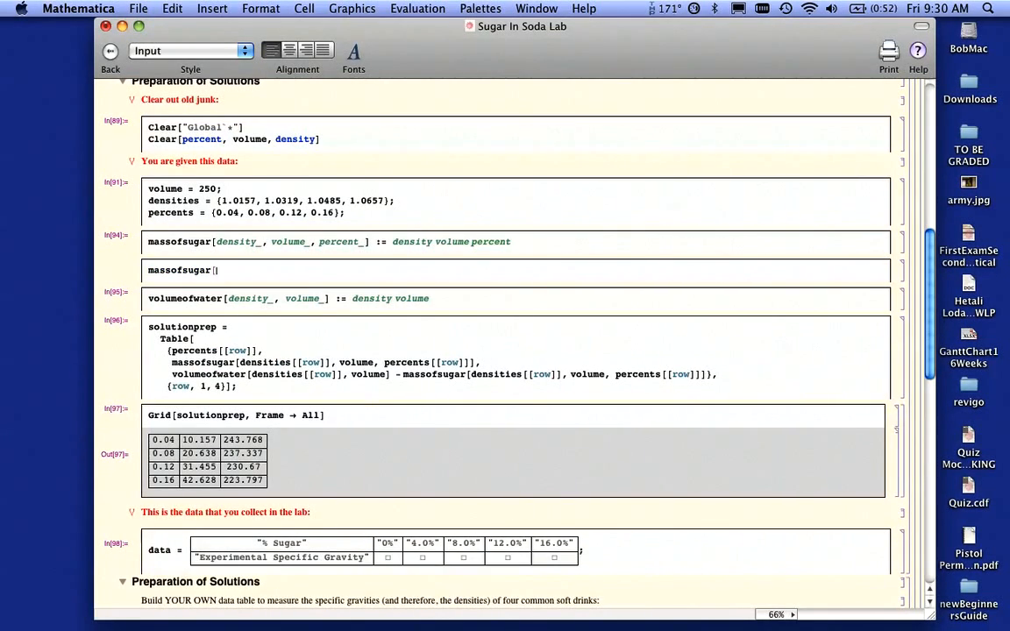
{"action": "type", "text": "[1.0157,"}
{"action": "type", "text": "250, 0.04]"}
{"action": "key", "text": "shift+Return"}
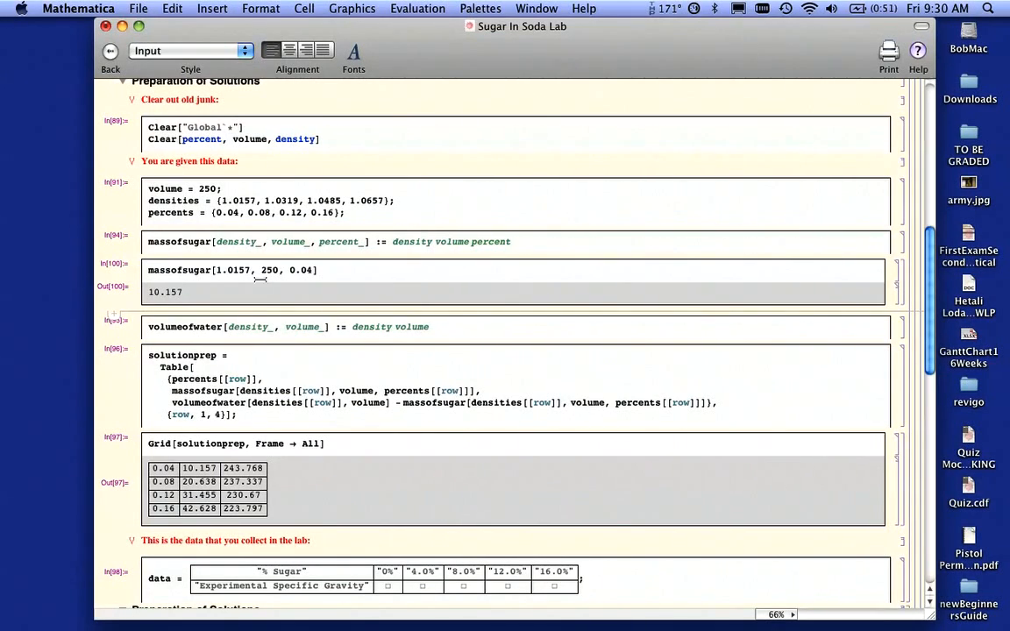
Replace the massofsugar call's arguments with densities, volume and percents, and re-evaluate the cell
{"action": "left_click_drag", "start_coordinate": [215, 273], "coordinate": [262, 273]}
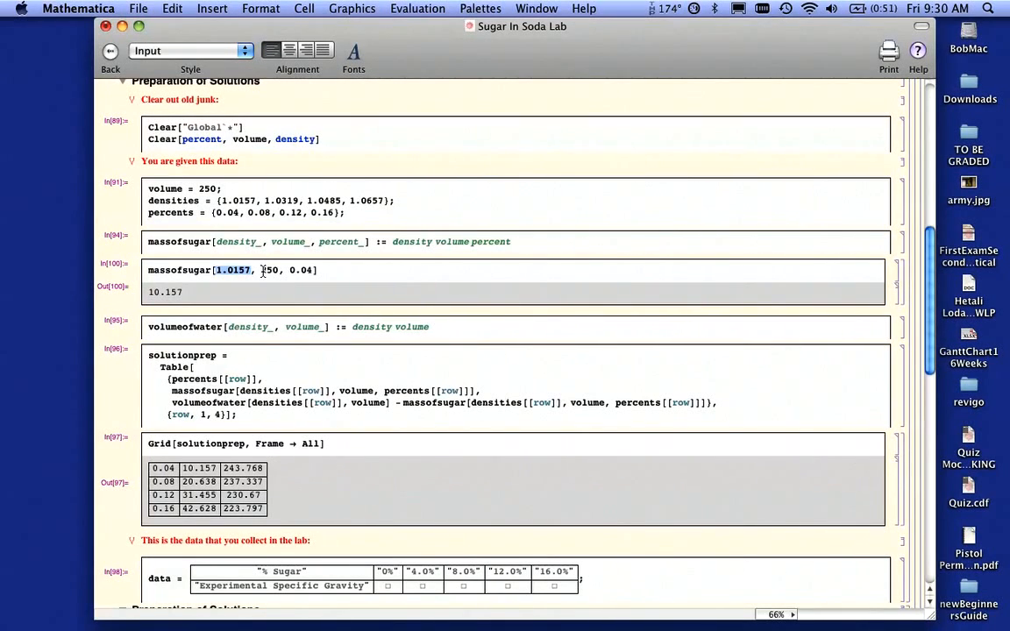
{"action": "type", "text": "dens"}
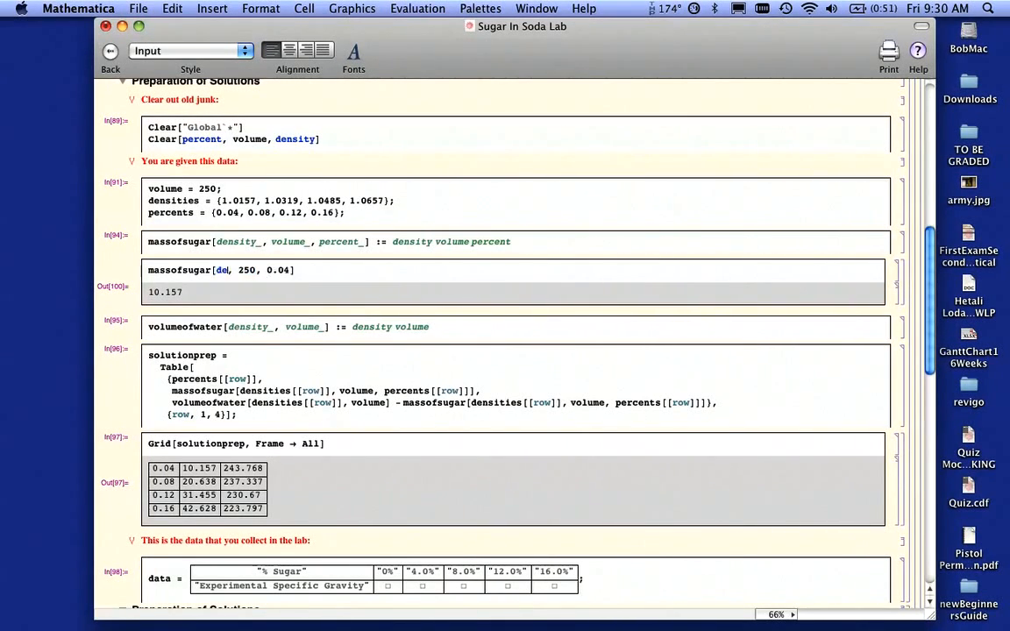
{"action": "type", "text": "ities"}
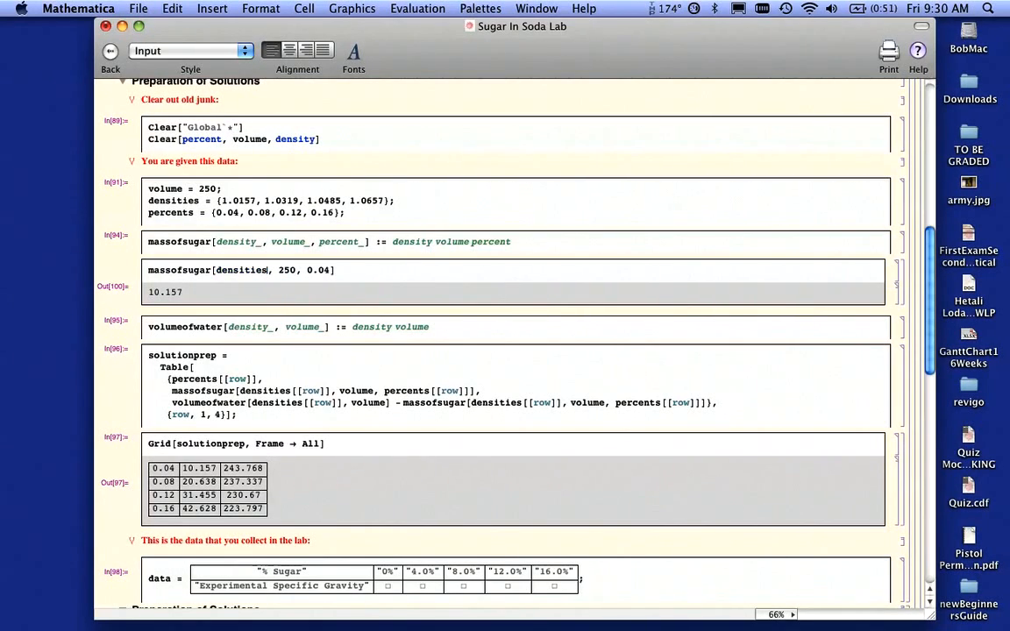
{"action": "left_click_drag", "start_coordinate": [280, 270], "coordinate": [298, 270]}
{"action": "type", "text": "volume"}
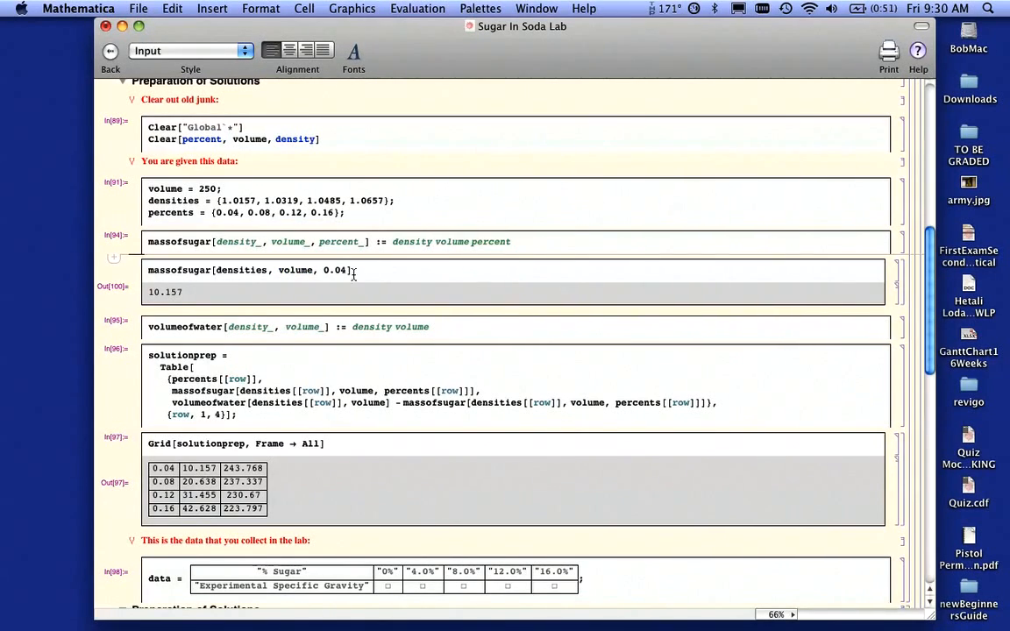
{"action": "left_click_drag", "start_coordinate": [322, 270], "coordinate": [347, 269]}
{"action": "type", "text": "percents"}
{"action": "key", "text": "shift+Return"}
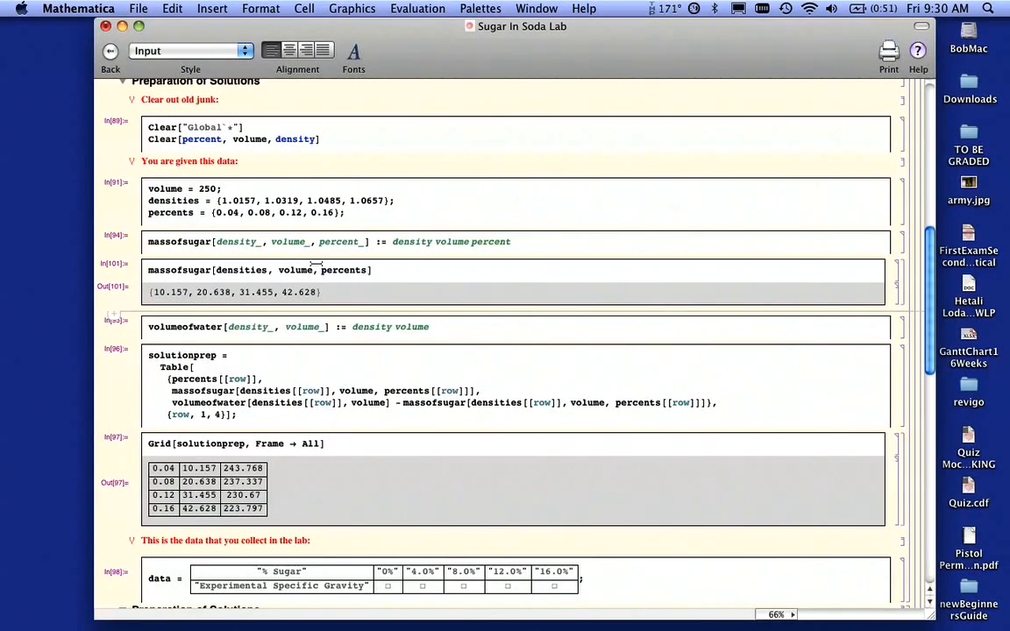
Examine the individual sugar masses in the massofsugar output list
{"action": "left_click_drag", "start_coordinate": [152, 293], "coordinate": [226, 293]}
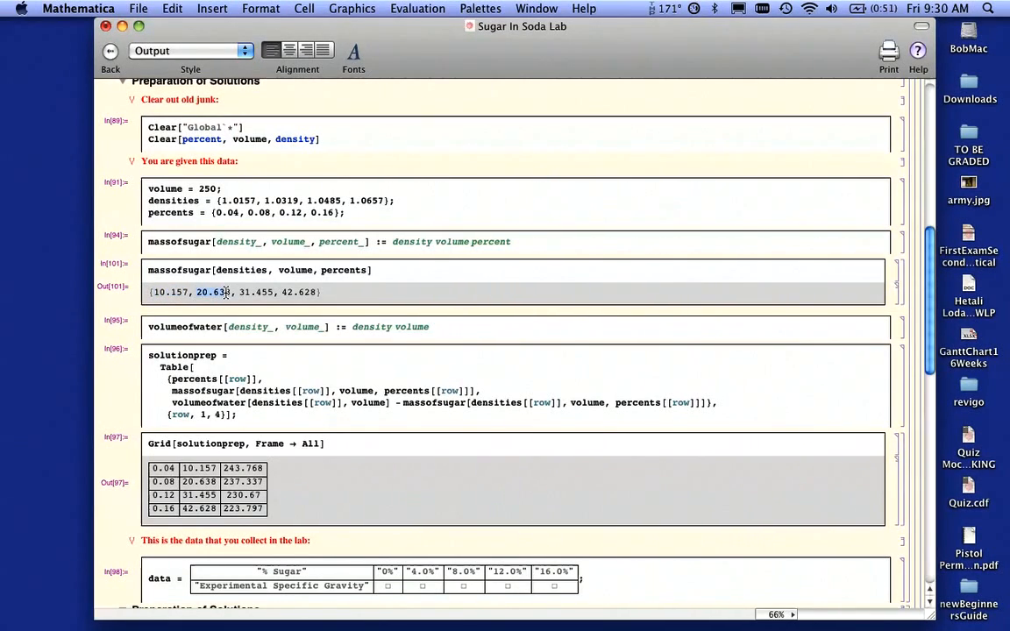
{"action": "left_click_drag", "start_coordinate": [238, 293], "coordinate": [270, 292]}
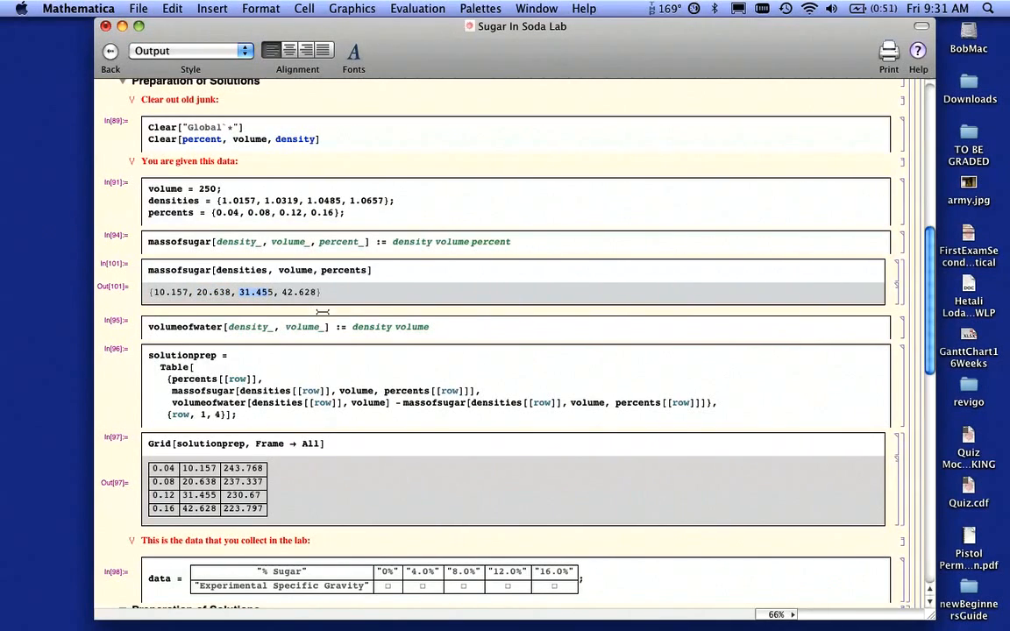
{"action": "left_click_drag", "start_coordinate": [281, 293], "coordinate": [354, 291]}
{"action": "left_click", "coordinate": [357, 292]}
{"action": "left_click", "coordinate": [482, 326]}
Evaluate volumeofwater[1.0157, volume] in a new cell below the volumeofwater definition
{"action": "scroll", "coordinate": [927, 279], "scroll_direction": "down", "scroll_amount": 3}
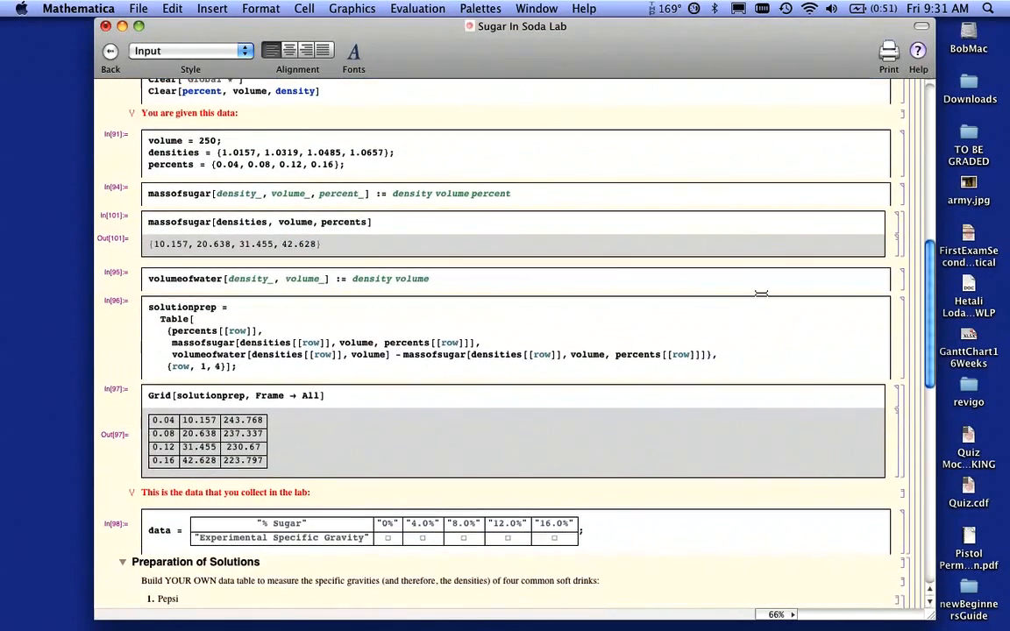
{"action": "left_click", "coordinate": [204, 295]}
{"action": "type", "text": "volumeofwater[1.0157, volume"}
{"action": "key", "text": "shift+Return"}
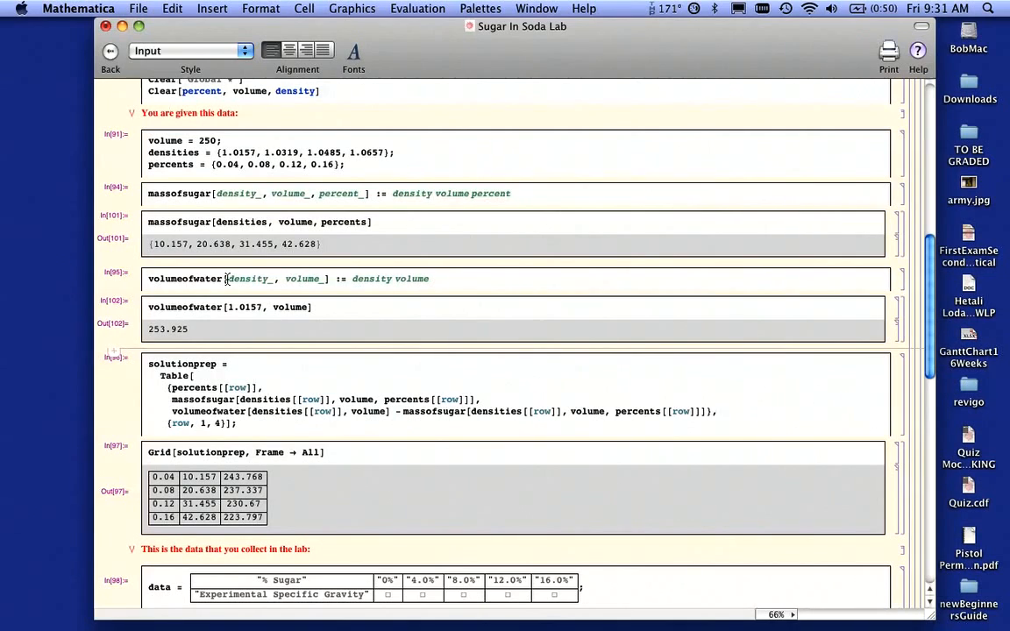
Reformat the solutionprep table code so the row list's opening and closing braces stand on their own lines
{"action": "scroll", "coordinate": [932, 346], "scroll_direction": "down", "scroll_amount": 3}
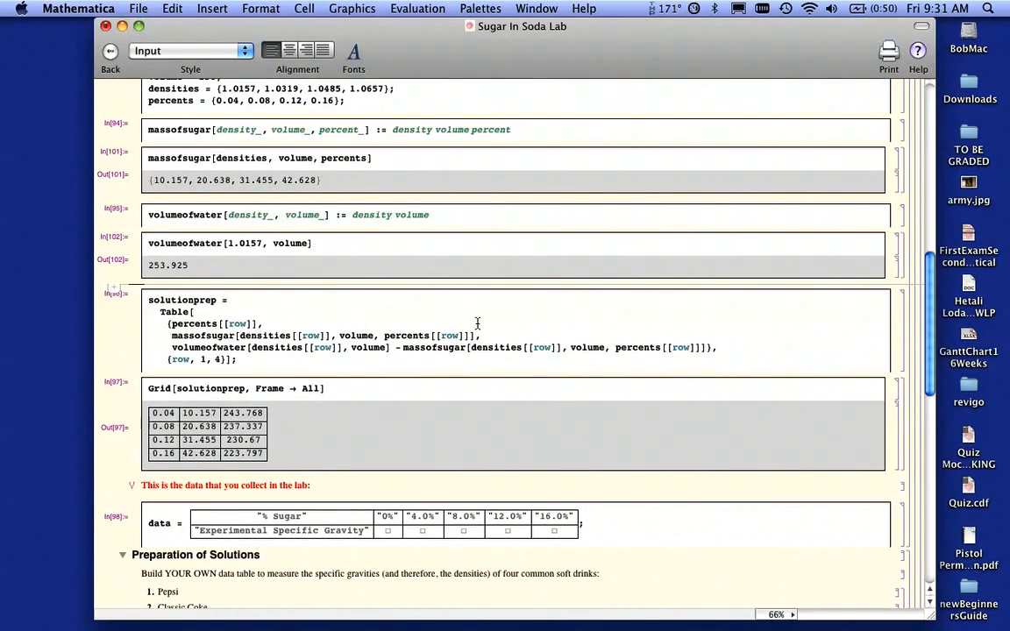
{"action": "left_click", "coordinate": [172, 324]}
{"action": "key", "text": "Return"}
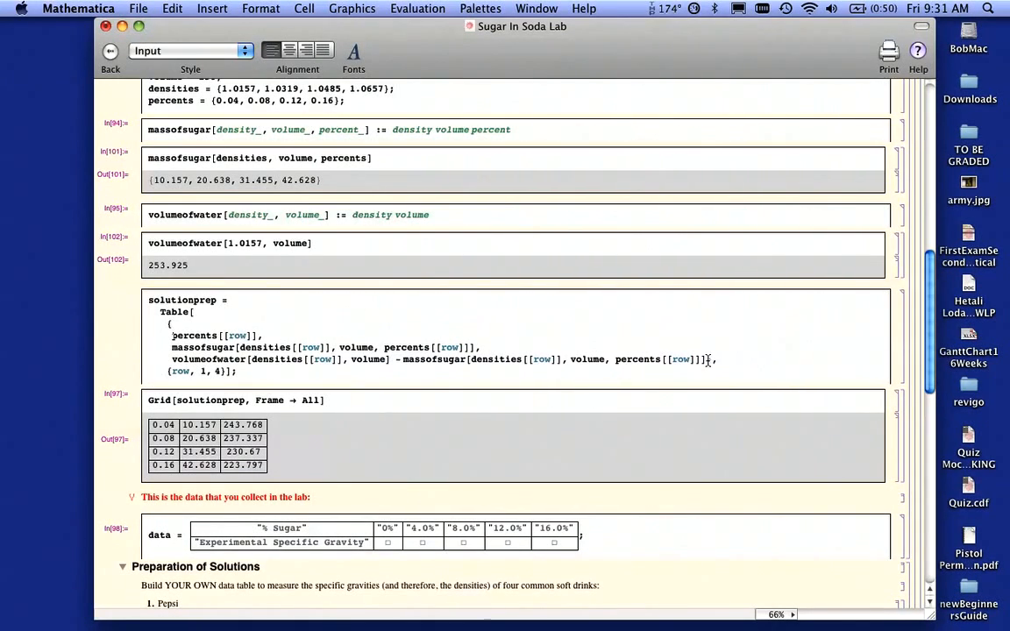
{"action": "left_click", "coordinate": [706, 363]}
{"action": "key", "text": "Return"}
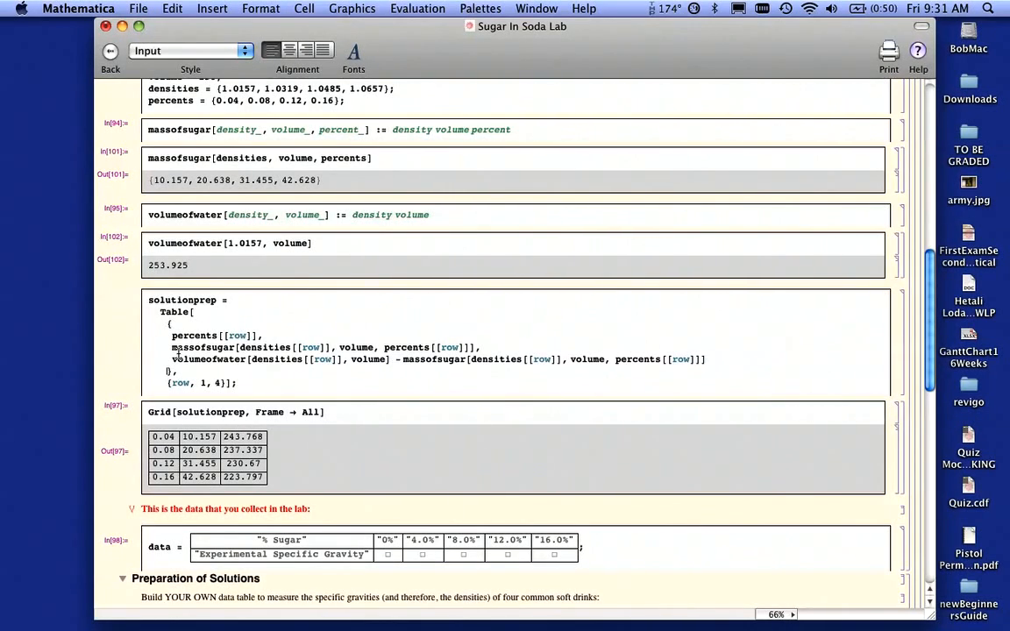
Examine the solutionprep table's percents, massofsugar and volumeofwater expressions and its row iterator
{"action": "left_click_drag", "start_coordinate": [173, 336], "coordinate": [268, 336]}
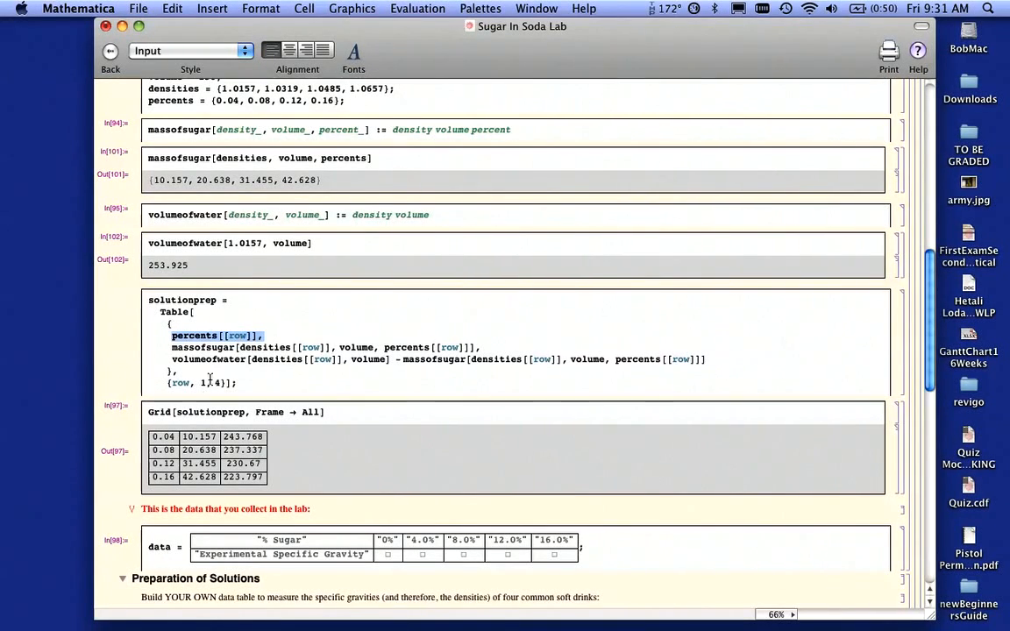
{"action": "left_click", "coordinate": [203, 384]}
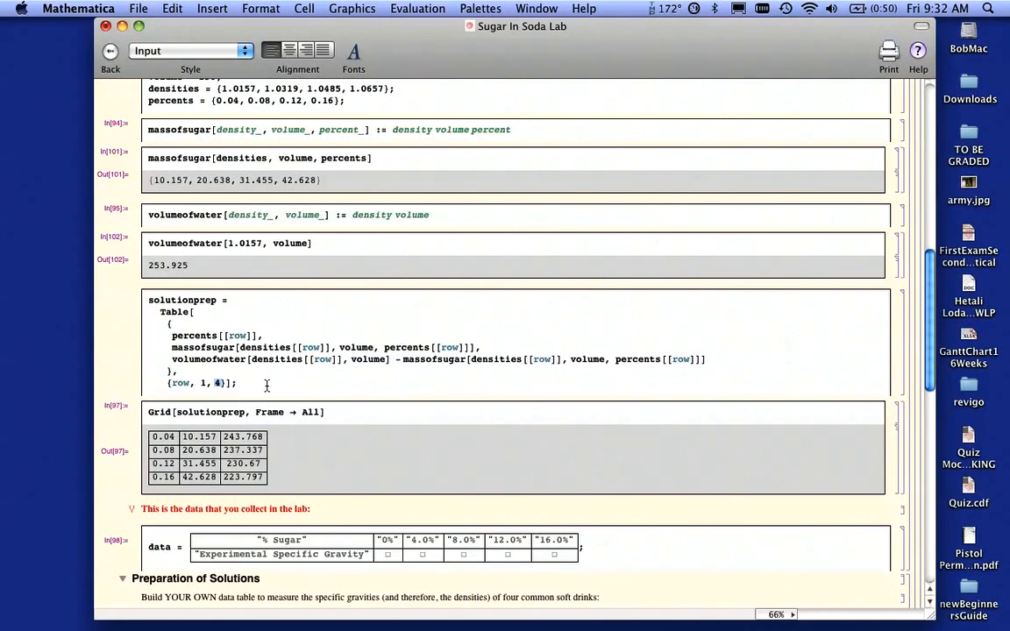
{"action": "left_click_drag", "start_coordinate": [171, 347], "coordinate": [429, 348]}
{"action": "left_click_drag", "start_coordinate": [432, 348], "coordinate": [483, 347]}
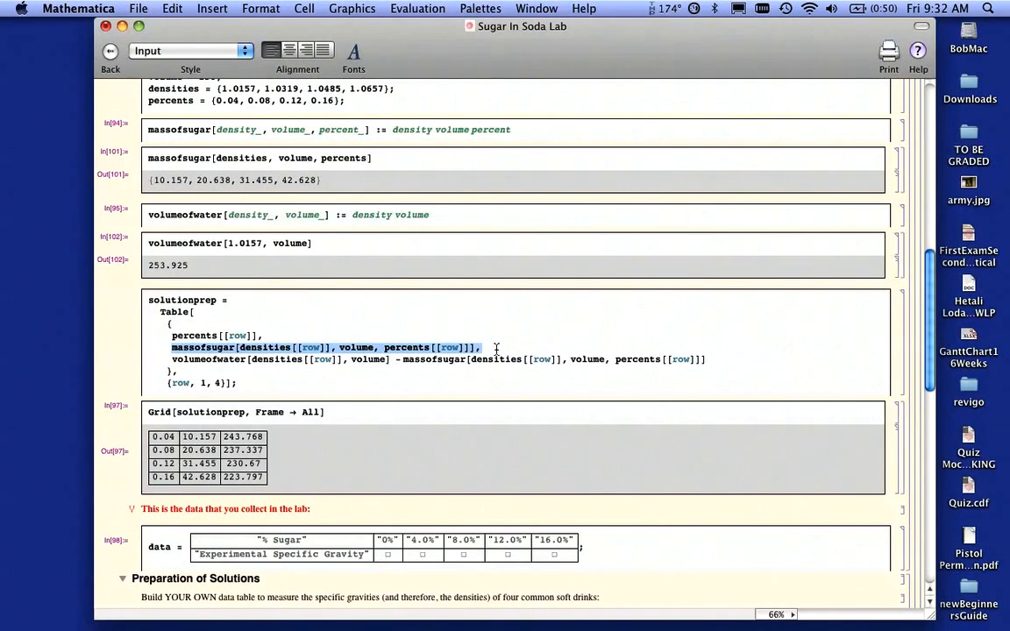
{"action": "left_click", "coordinate": [392, 382]}
{"action": "left_click_drag", "start_coordinate": [171, 361], "coordinate": [716, 359]}
{"action": "left_click", "coordinate": [258, 369]}
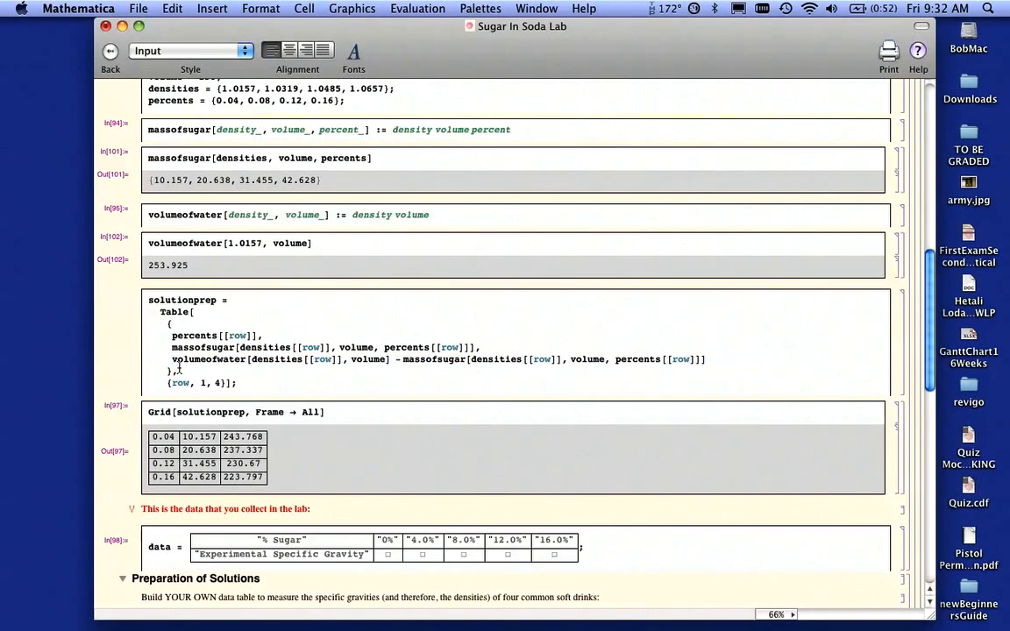
{"action": "left_click_drag", "start_coordinate": [172, 359], "coordinate": [675, 362]}
{"action": "left_click", "coordinate": [462, 373]}
{"action": "left_click", "coordinate": [405, 377]}
Define finalsolutionprep below the table by prepending "Percents", "Mass of sugar (g)" and "Volume of water (mL)" to solutionprep, and evaluate it with its output suppressed
{"action": "left_click", "coordinate": [246, 384]}
{"action": "key", "text": "Return"}
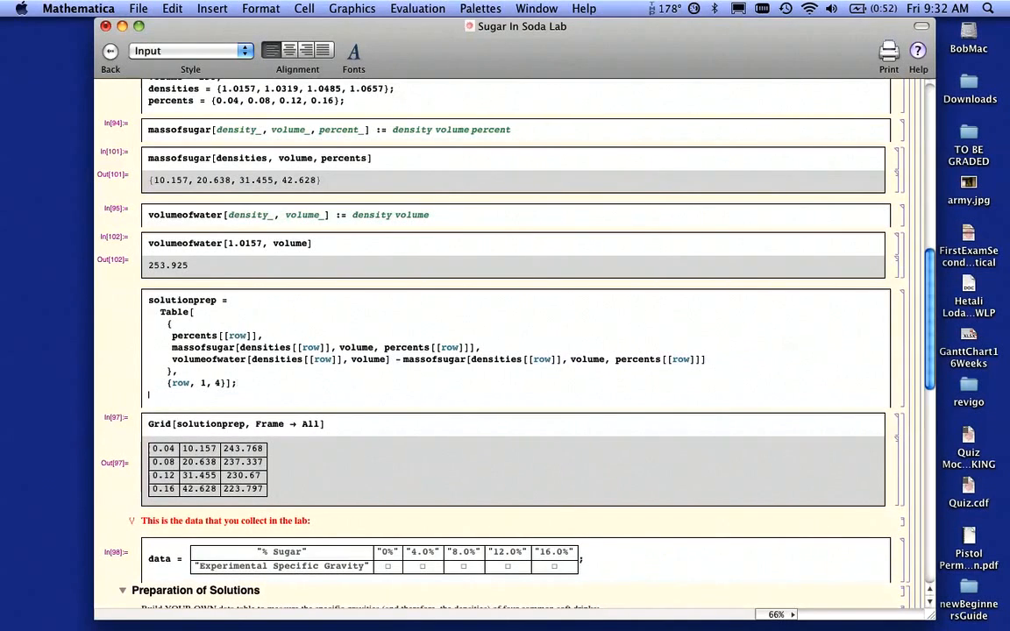
{"action": "type", "text": "finalsolutionprep"}
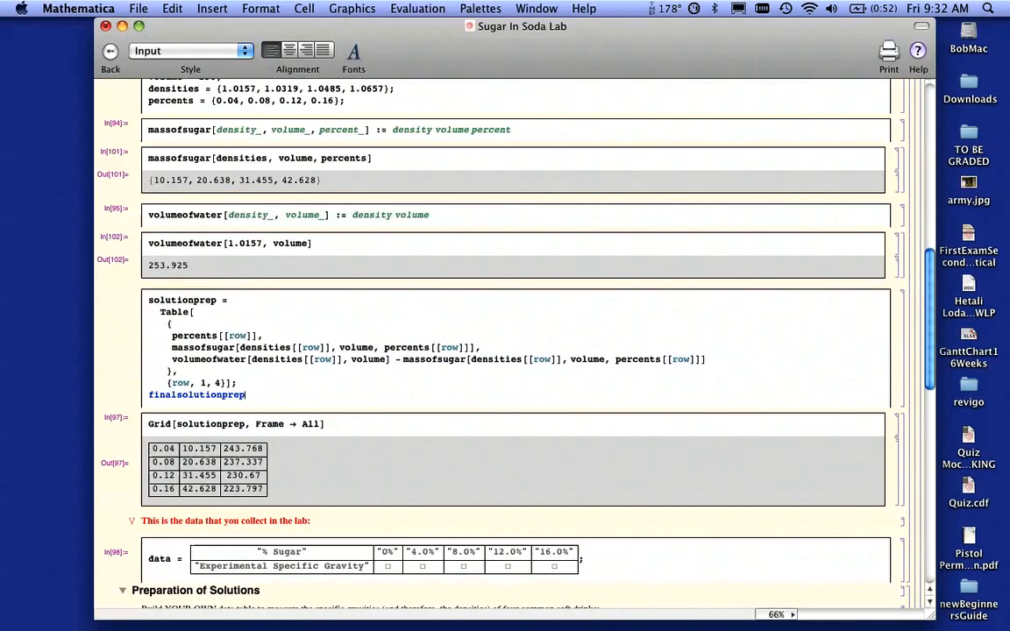
{"action": "type", "text": " = Prepend"}
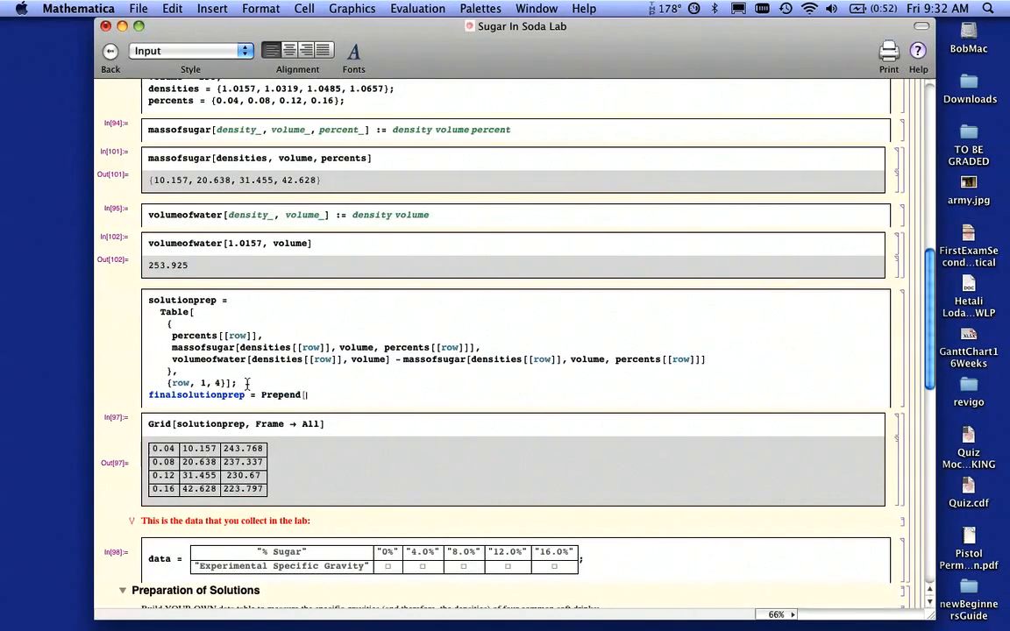
{"action": "type", "text": "[solutionprep,"}
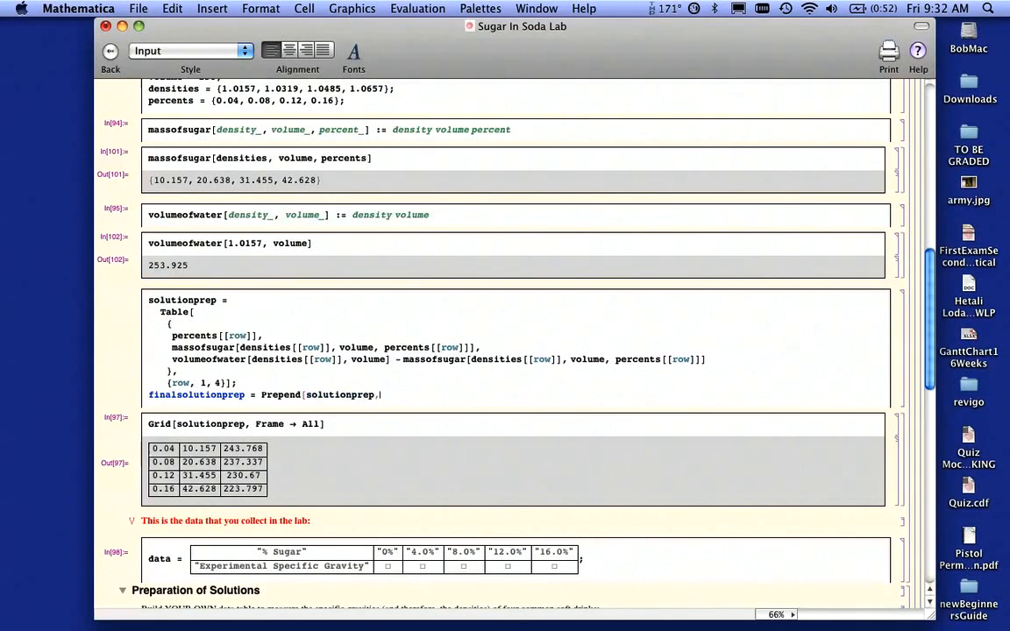
{"action": "type", "text": " {\"Percents\", \"Mass of sugar (g)\", \"Volume of water (mL)\"}"}
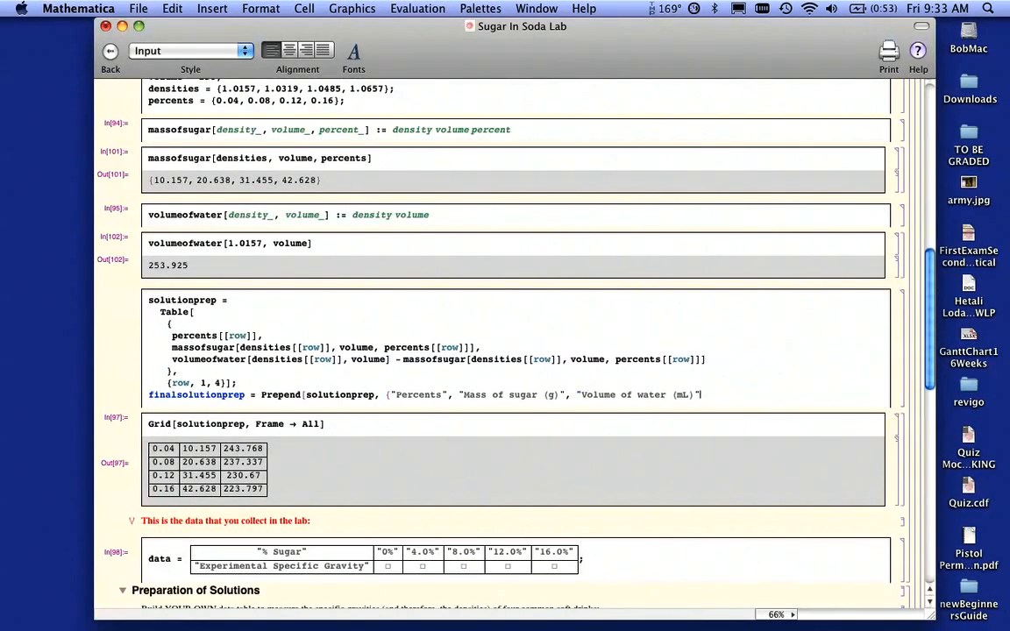
{"action": "type", "text": "]"}
{"action": "key", "text": "shift+Return"}
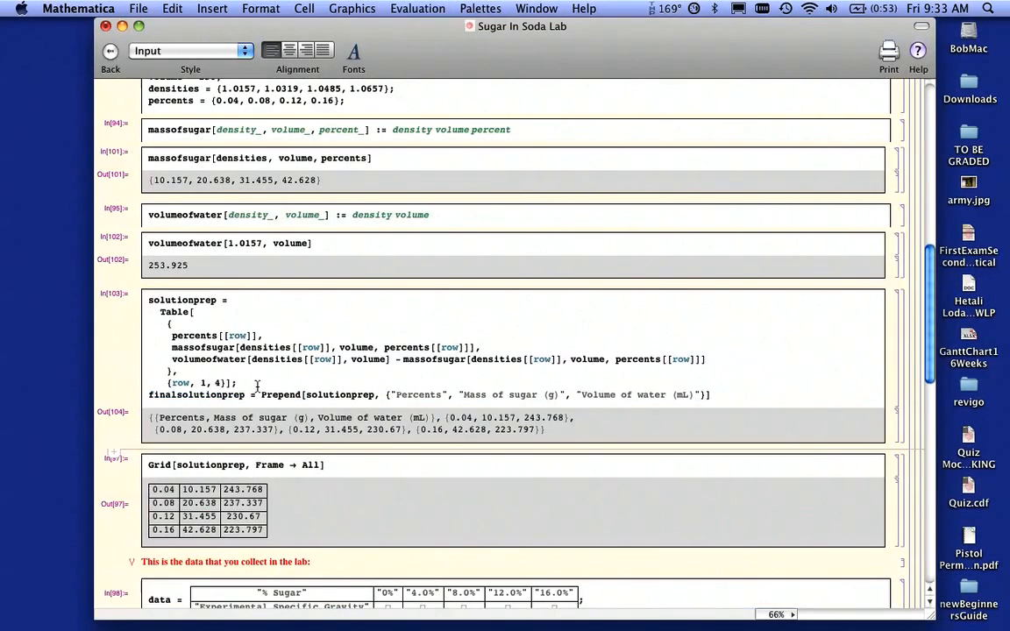
{"action": "type", "text": ";"}
{"action": "key", "text": "shift+Return"}
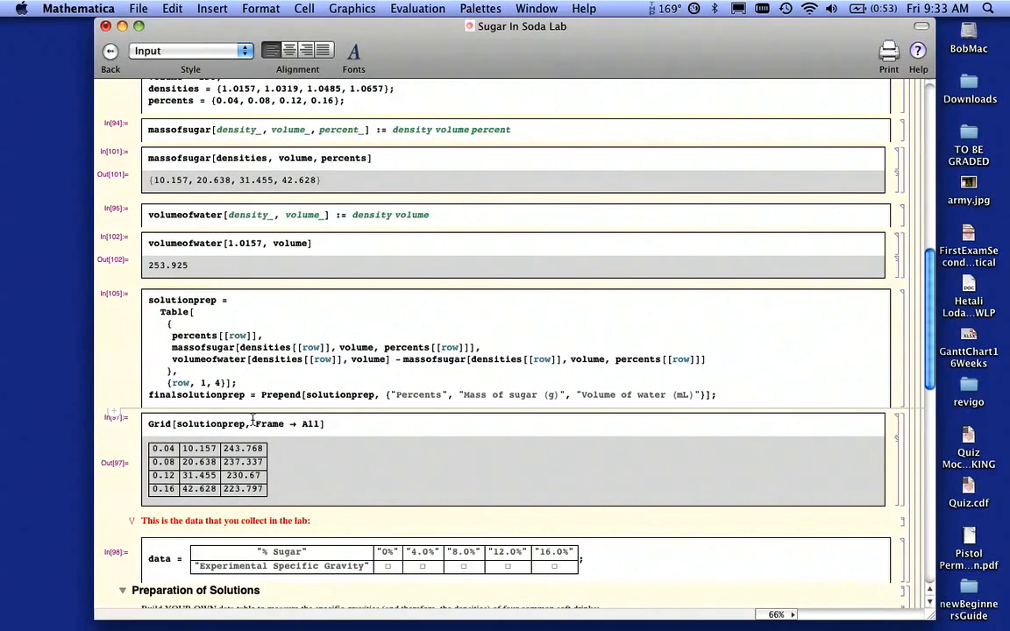
Change the framed Grid to display finalsolutionprep and re-evaluate it
{"action": "left_click", "coordinate": [184, 427]}
{"action": "type", "text": "final"}
{"action": "key", "text": "shift+Return"}
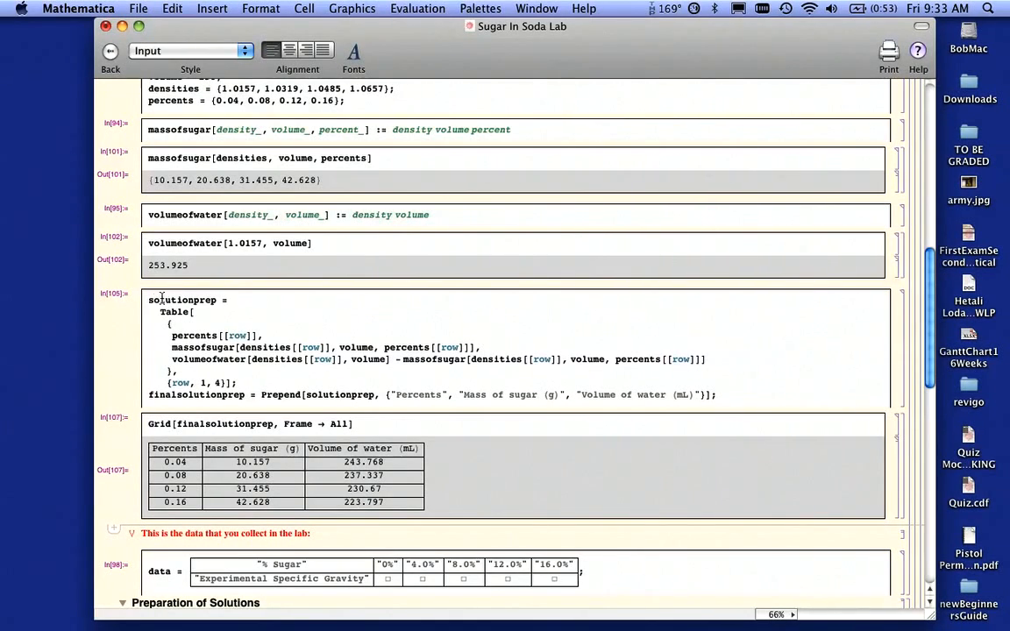
{"action": "left_click_drag", "start_coordinate": [224, 300], "coordinate": [156, 301]}
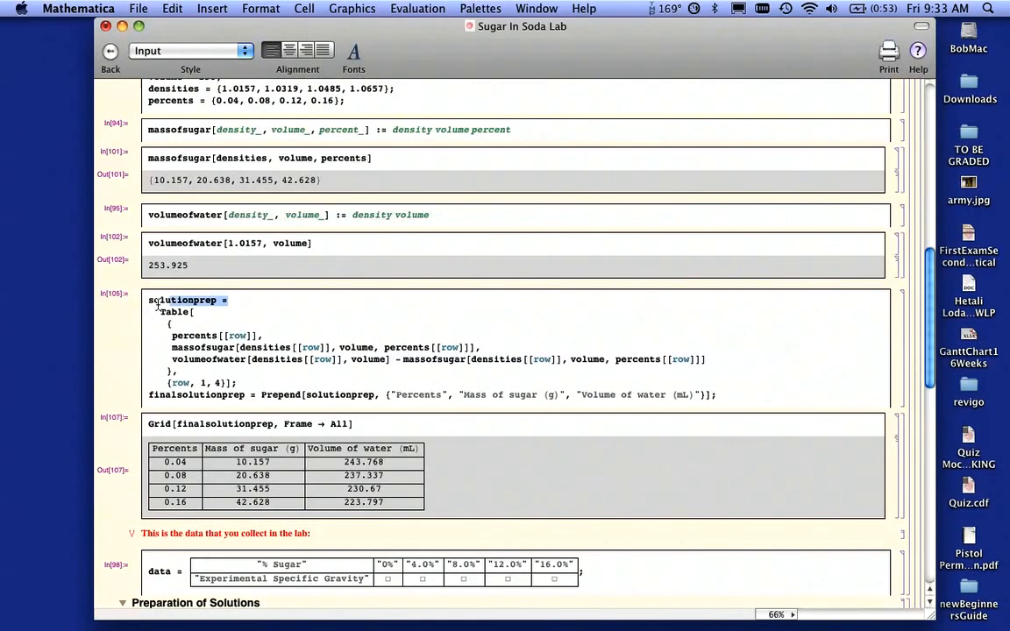
{"action": "left_click", "coordinate": [333, 303]}
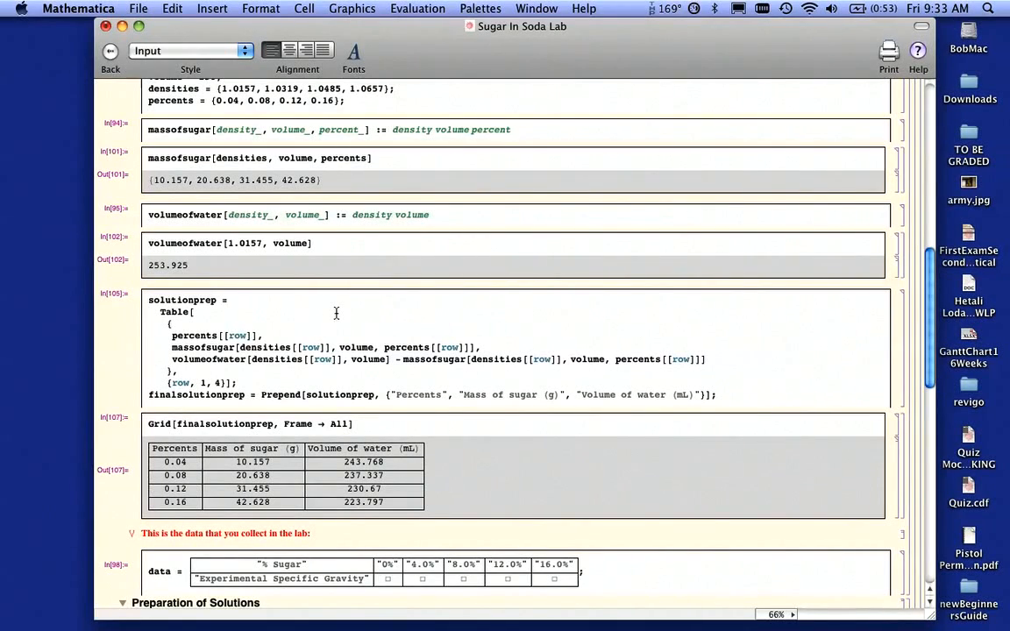
Start an experimentalvalues assignment in a new cell directly below the experimental data table
{"action": "left_click_drag", "start_coordinate": [932, 338], "coordinate": [918, 398]}
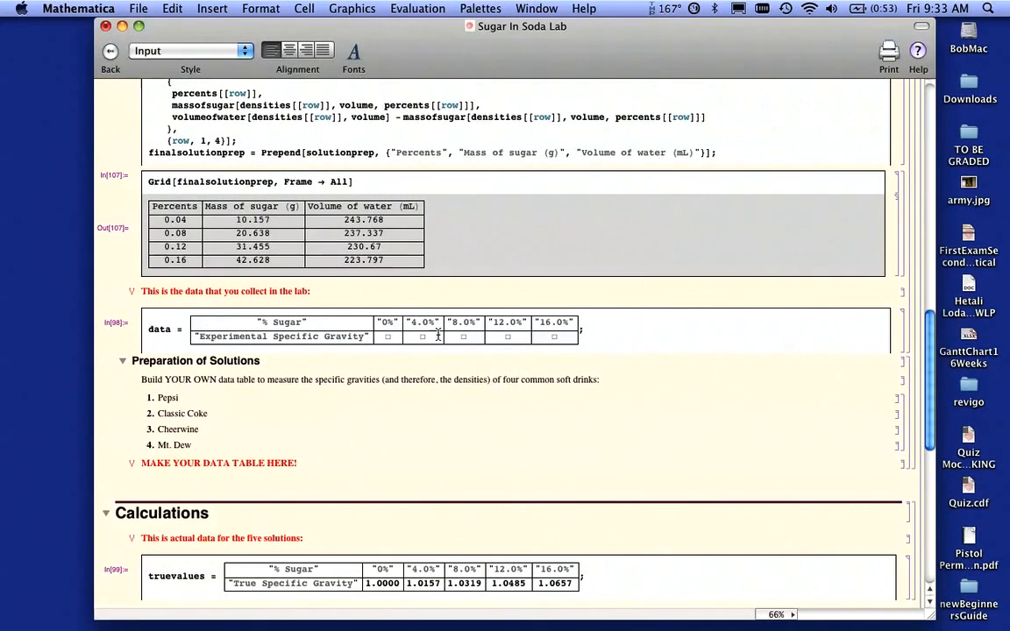
{"action": "double_click", "coordinate": [383, 324]}
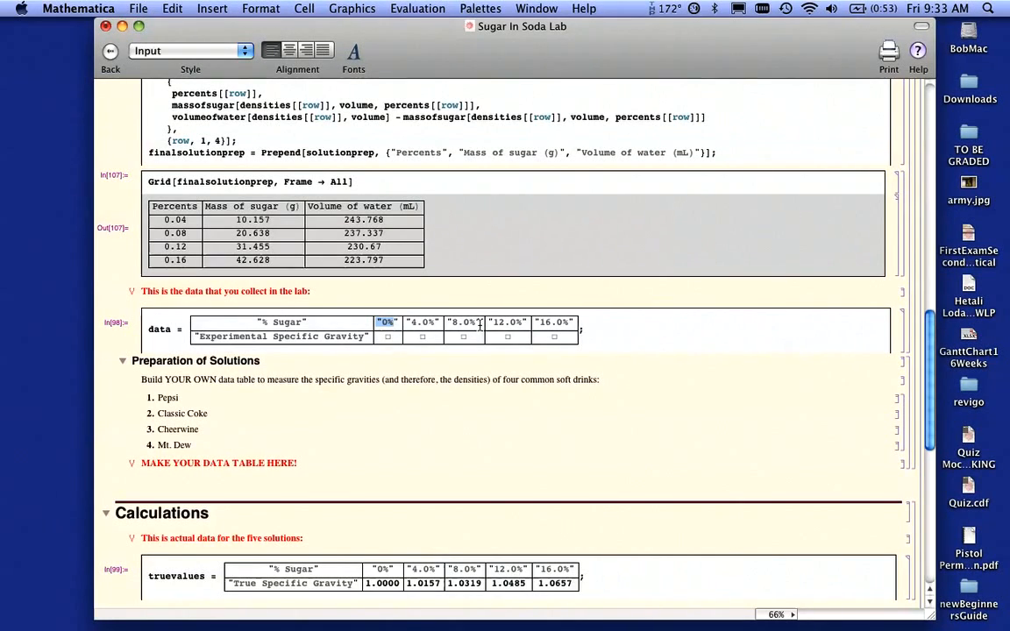
{"action": "left_click", "coordinate": [603, 335]}
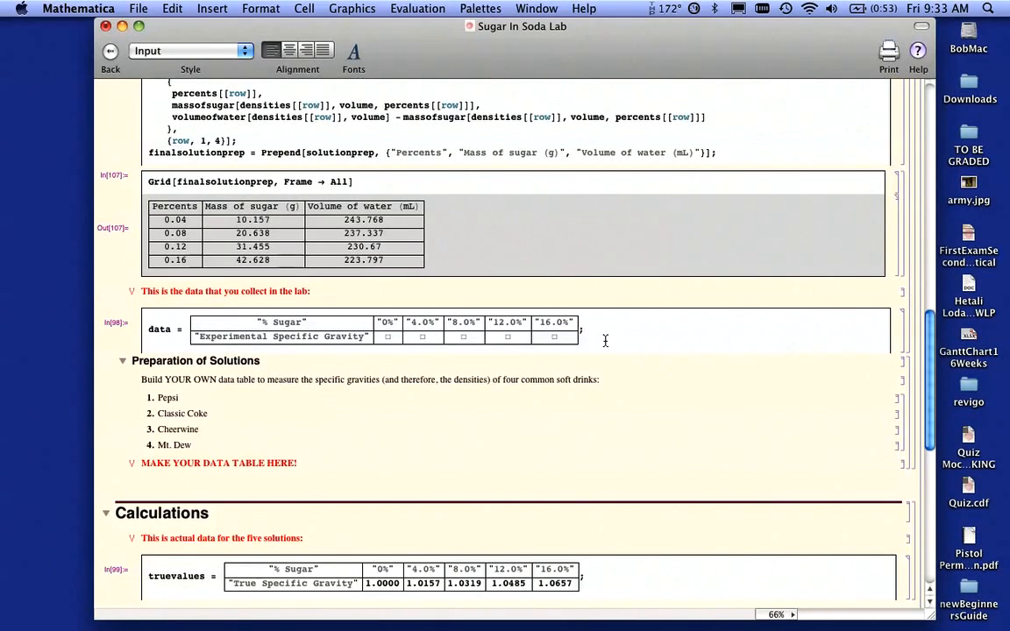
{"action": "left_click", "coordinate": [166, 353]}
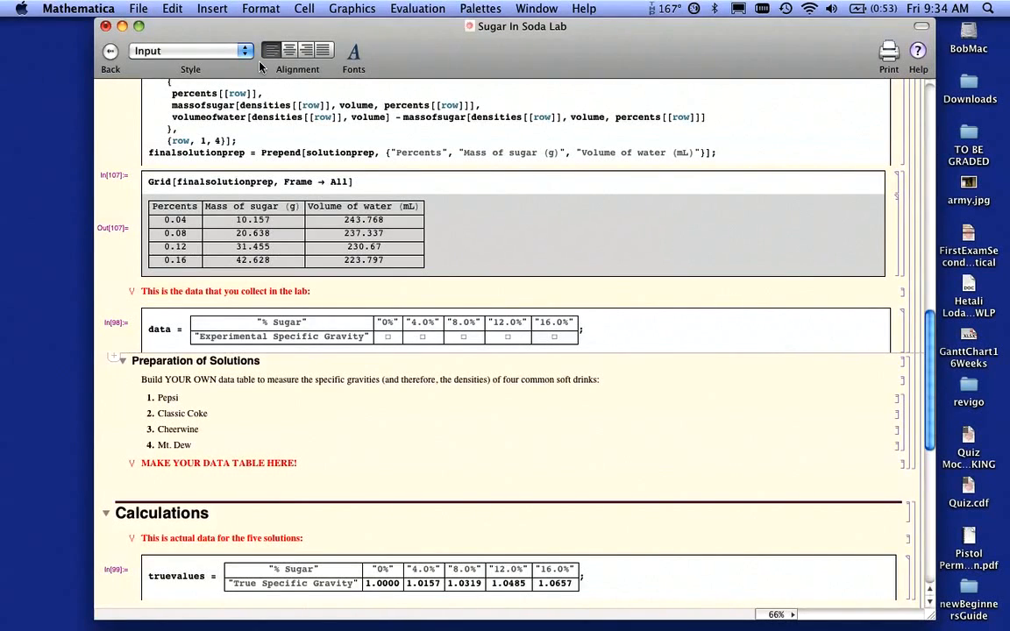
{"action": "type", "text": "expe"}
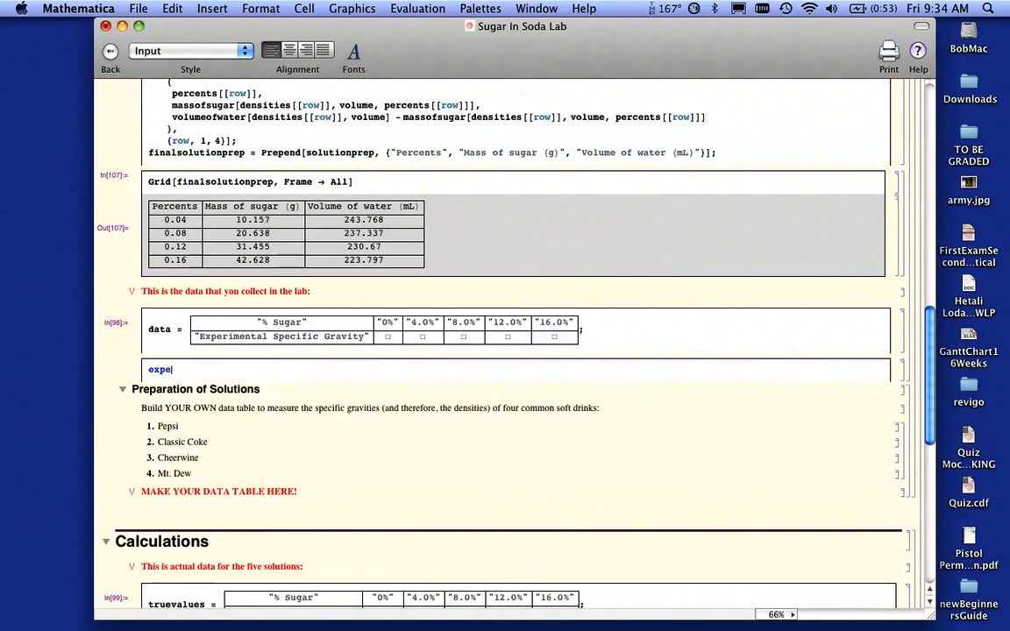
{"action": "type", "text": "rimentalvalues ="}
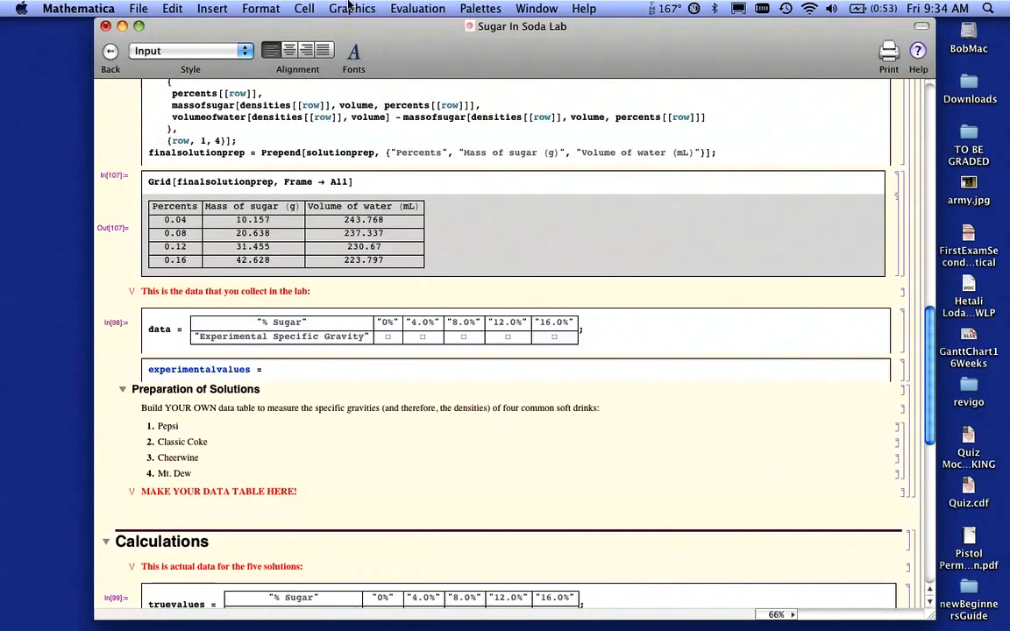
Insert a matrix with 5 rows and 2 columns as the value of experimentalvalues
{"action": "left_click", "coordinate": [208, 10]}
{"action": "mouse_move", "coordinate": [234, 176]}
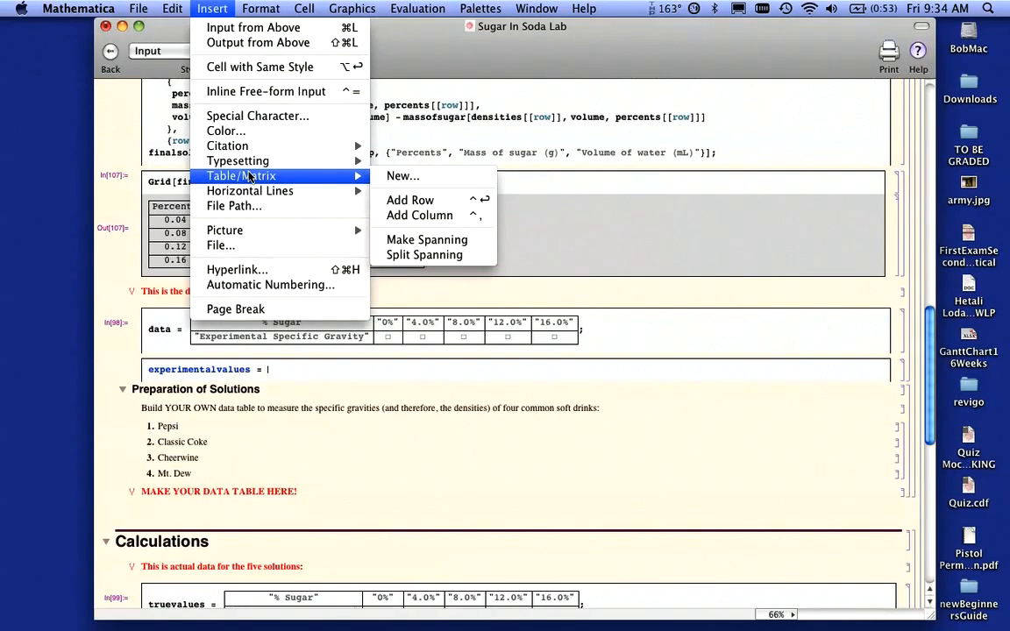
{"action": "left_click", "coordinate": [401, 176]}
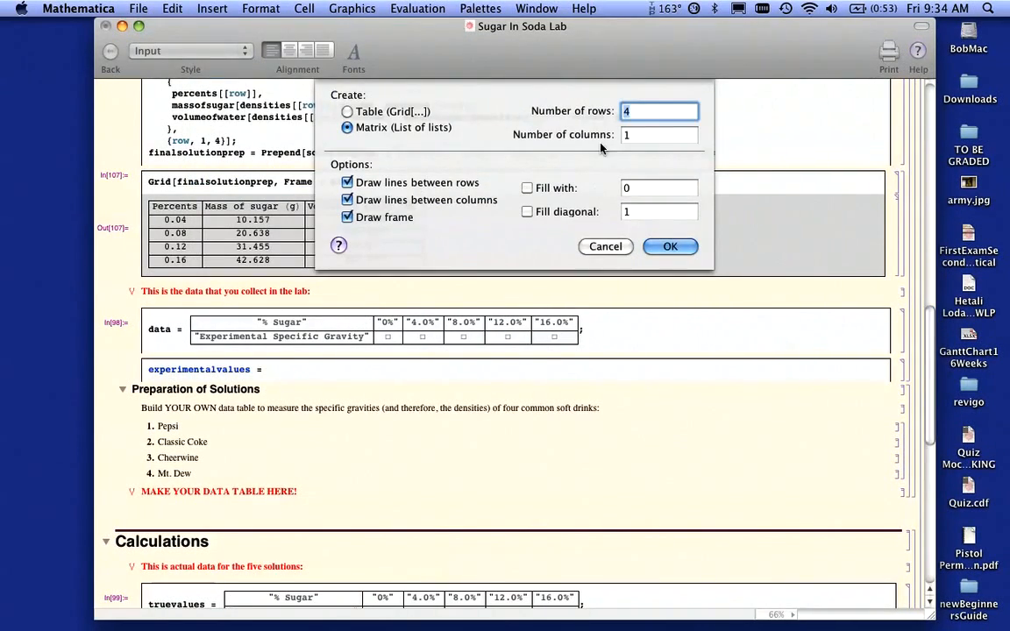
{"action": "type", "text": "5"}
{"action": "key", "text": "Tab"}
{"action": "type", "text": "2"}
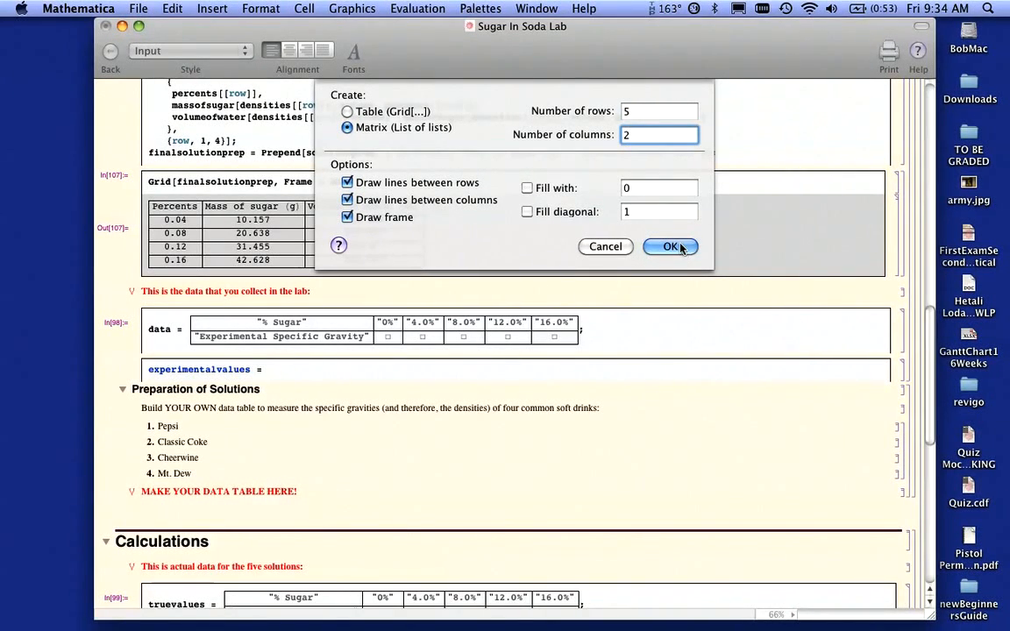
{"action": "left_click", "coordinate": [680, 248]}
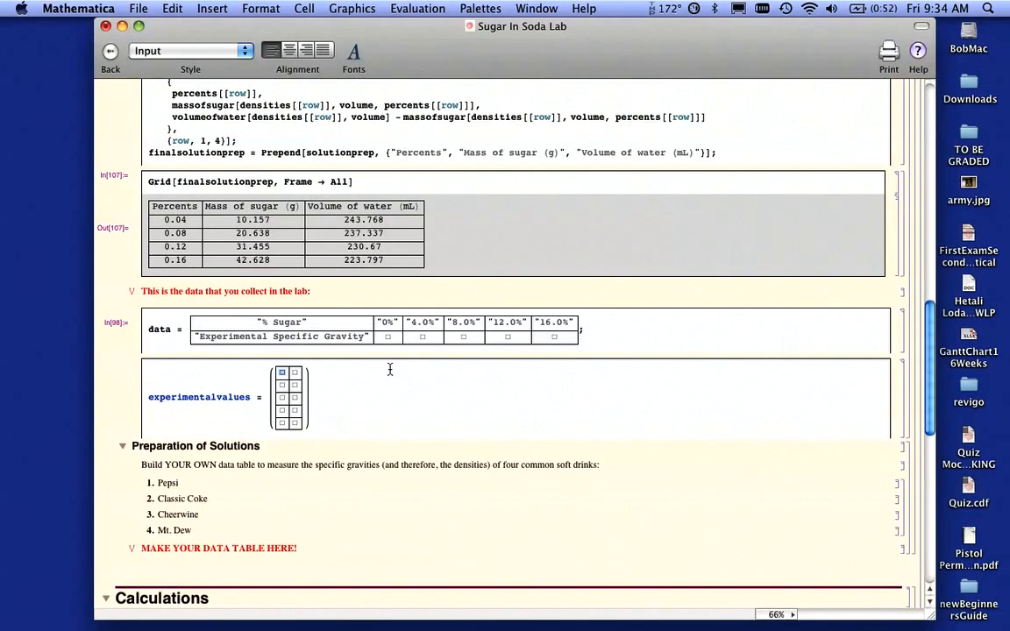
Fill the first column of the experimentalvalues matrix with 1.010, 1.020, 1.030, 1.040 and 1.040
{"action": "type", "text": "1.01"}
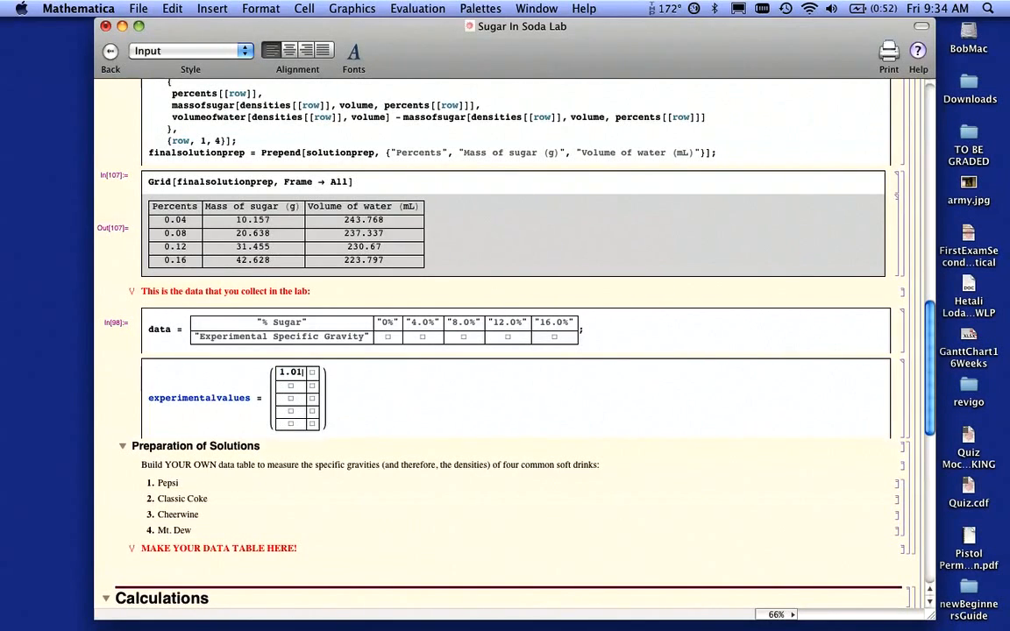
{"action": "type", "text": "0"}
{"action": "left_click", "coordinate": [295, 387]}
{"action": "type", "text": "1.020"}
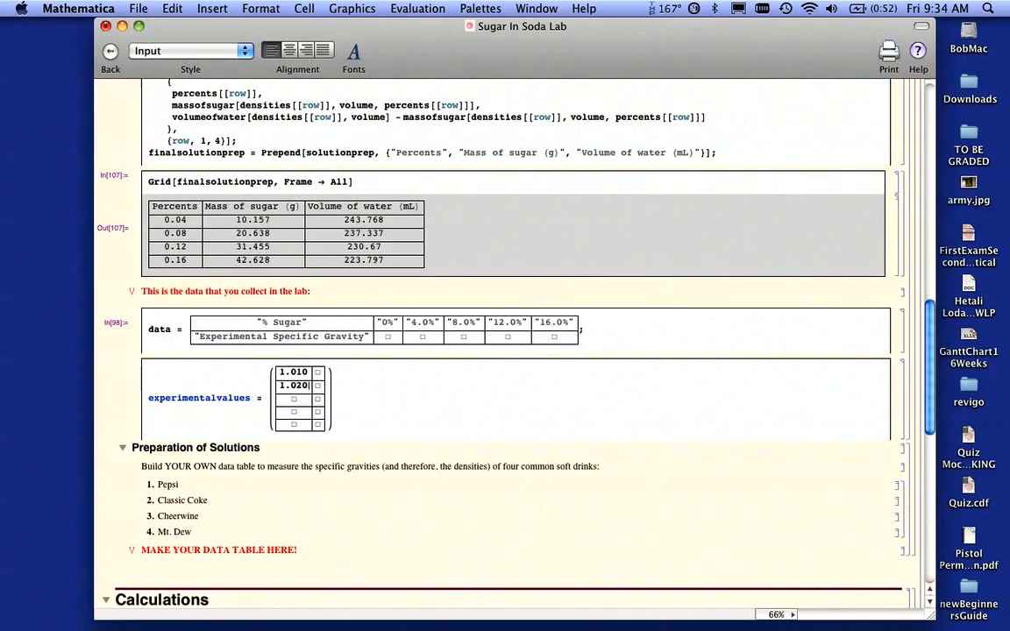
{"action": "left_click", "coordinate": [294, 401]}
{"action": "type", "text": "1.030"}
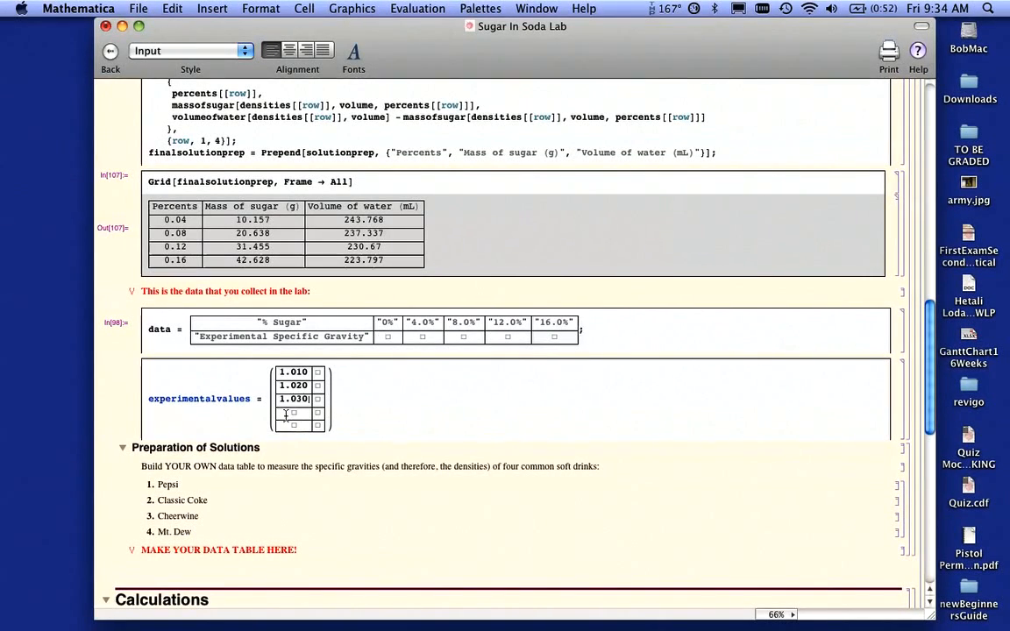
{"action": "left_click", "coordinate": [294, 413]}
{"action": "type", "text": "1.040"}
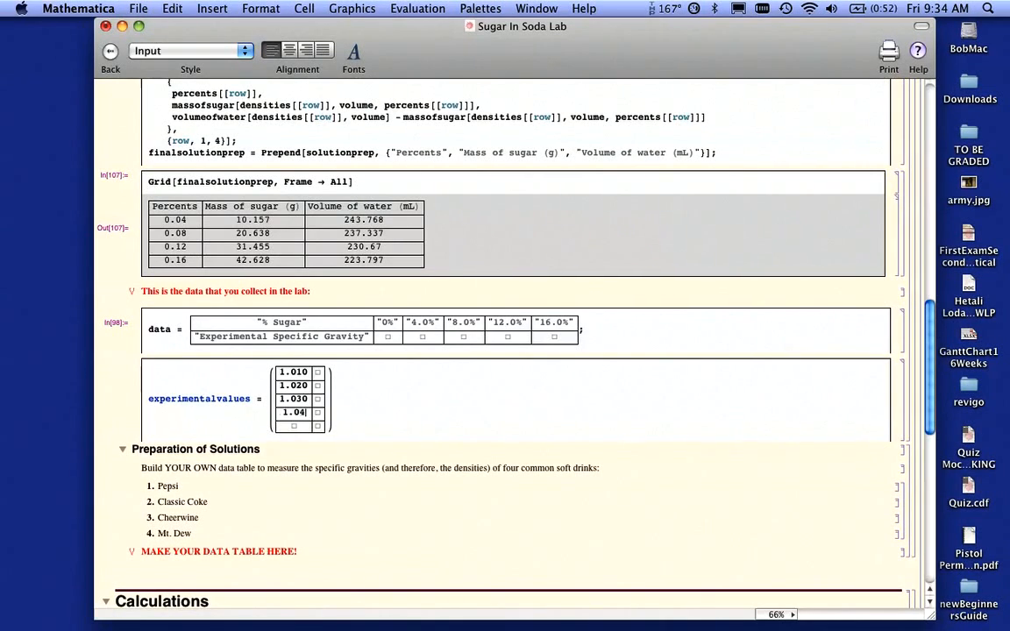
{"action": "left_click", "coordinate": [294, 424]}
{"action": "type", "text": "1.040"}
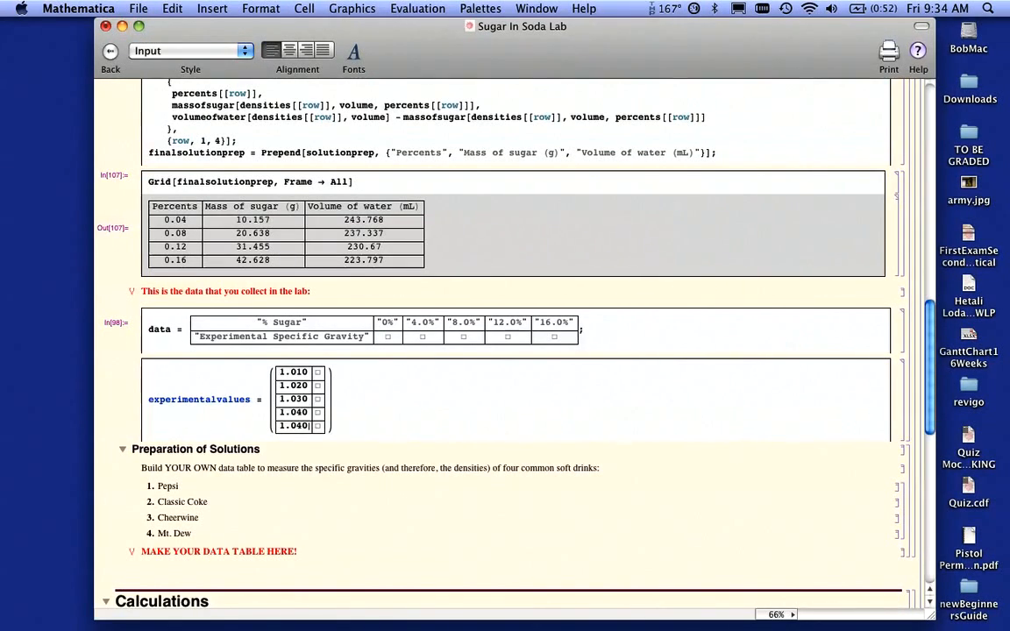
Fill the second column of experimentalvalues with 0, 4, 8, 12 and 16, and evaluate the assignment with its output suppressed
{"action": "left_click", "coordinate": [317, 386]}
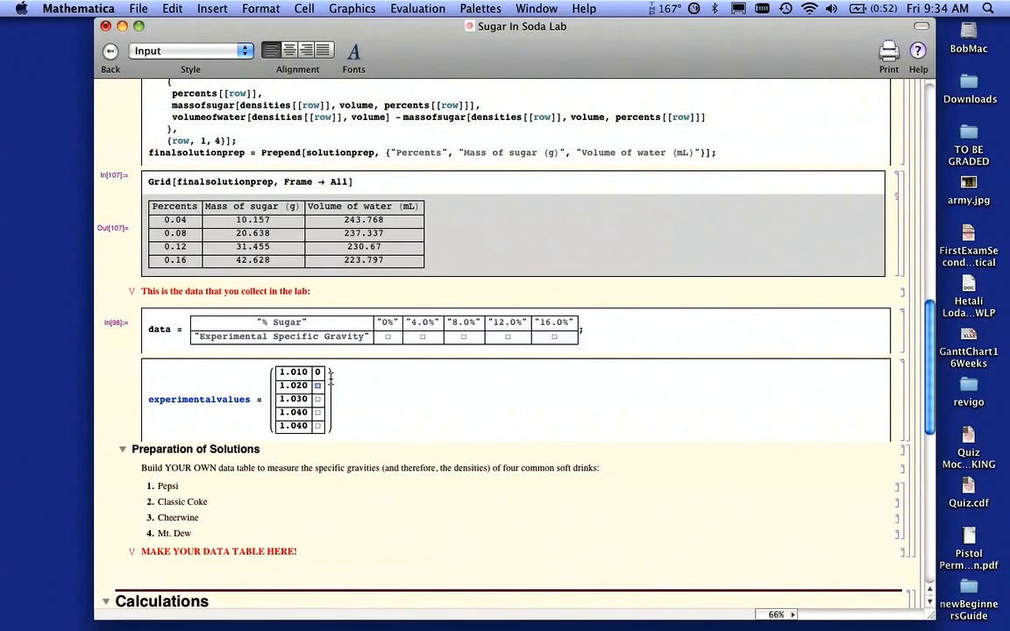
{"action": "type", "text": "4"}
{"action": "key", "text": "Tab"}
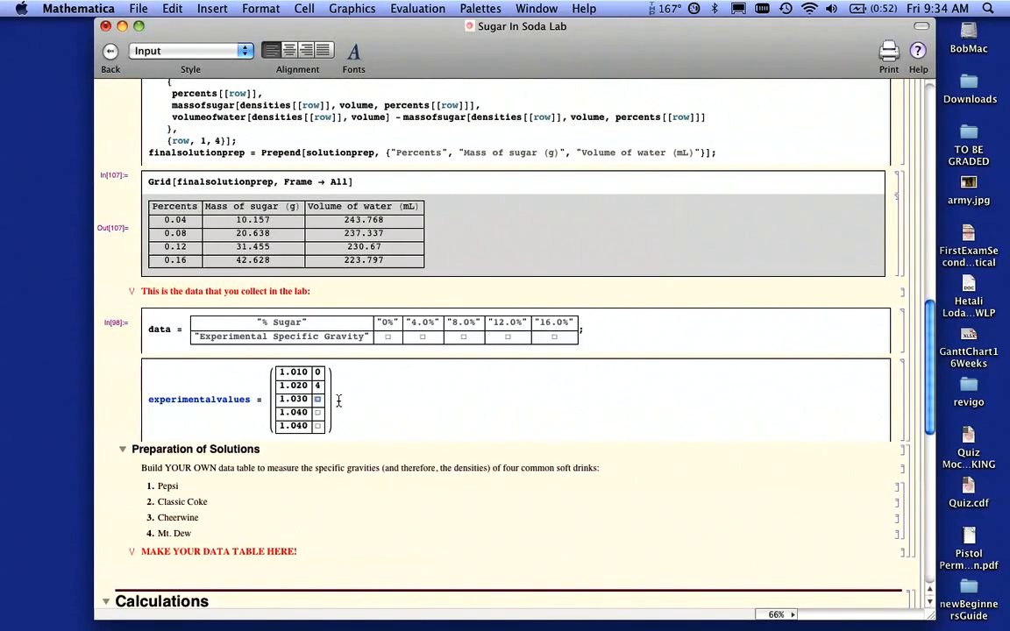
{"action": "type", "text": "8"}
{"action": "type", "text": "12"}
{"action": "left_click", "coordinate": [322, 427]}
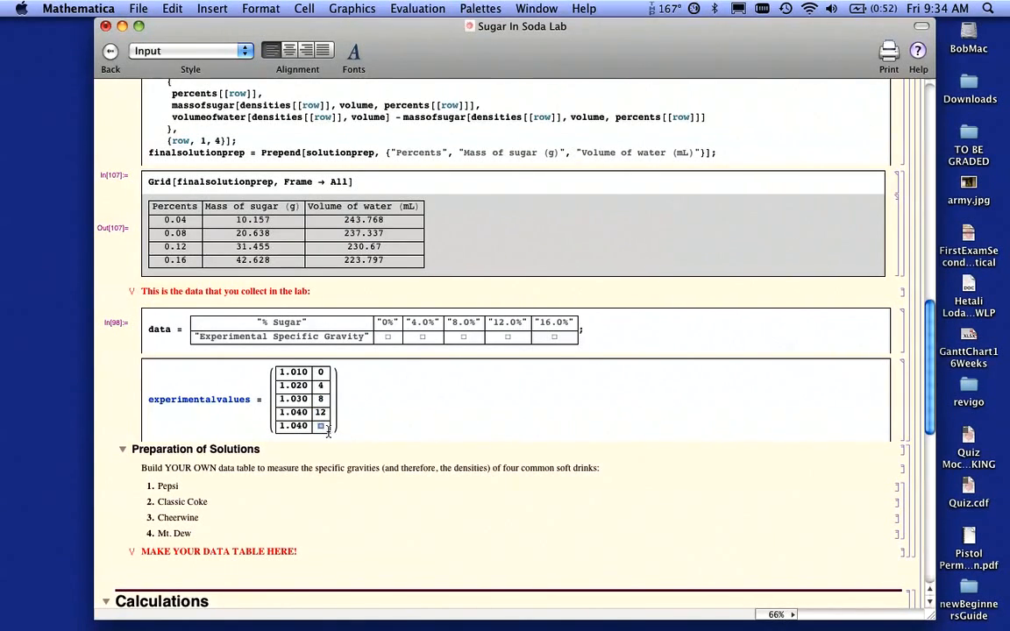
{"action": "type", "text": "15"}
{"action": "key", "text": "BackSpace"}
{"action": "type", "text": "6}}"}
{"action": "type", "text": ";"}
{"action": "key", "text": "shift+Return"}
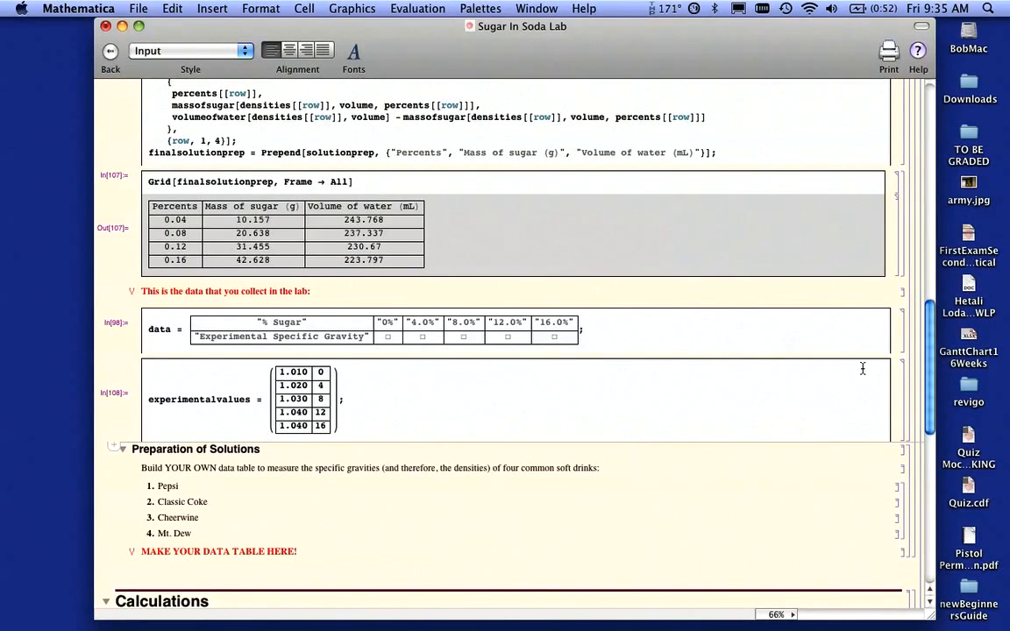
Enter experimental specific gravities of 1.010 for 0% and 1.020 for 4.0% sugar in the data table
{"action": "left_click_drag", "start_coordinate": [928, 394], "coordinate": [924, 422]}
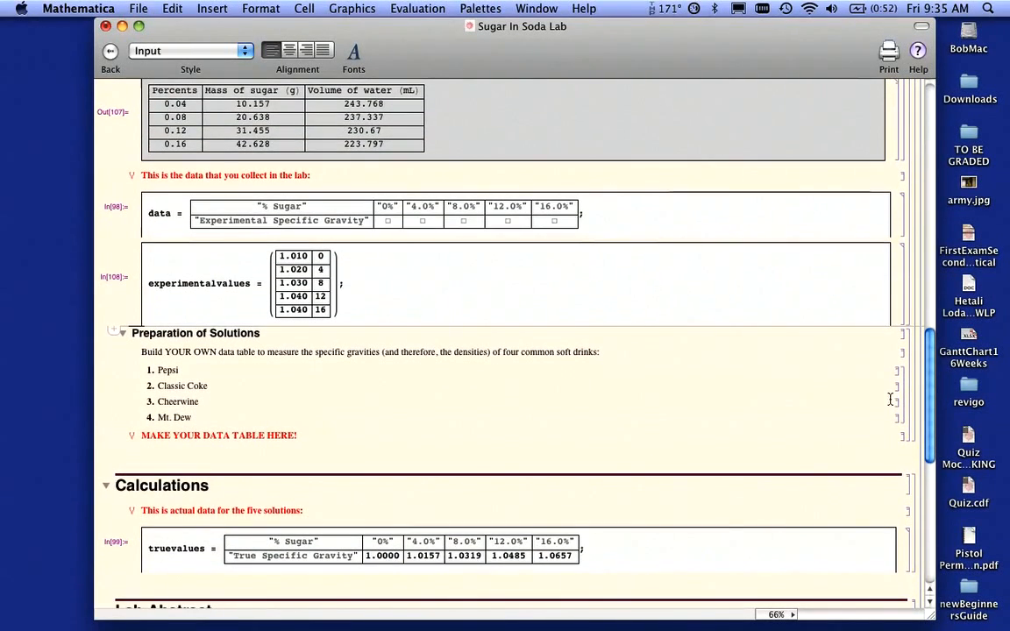
{"action": "left_click", "coordinate": [388, 221]}
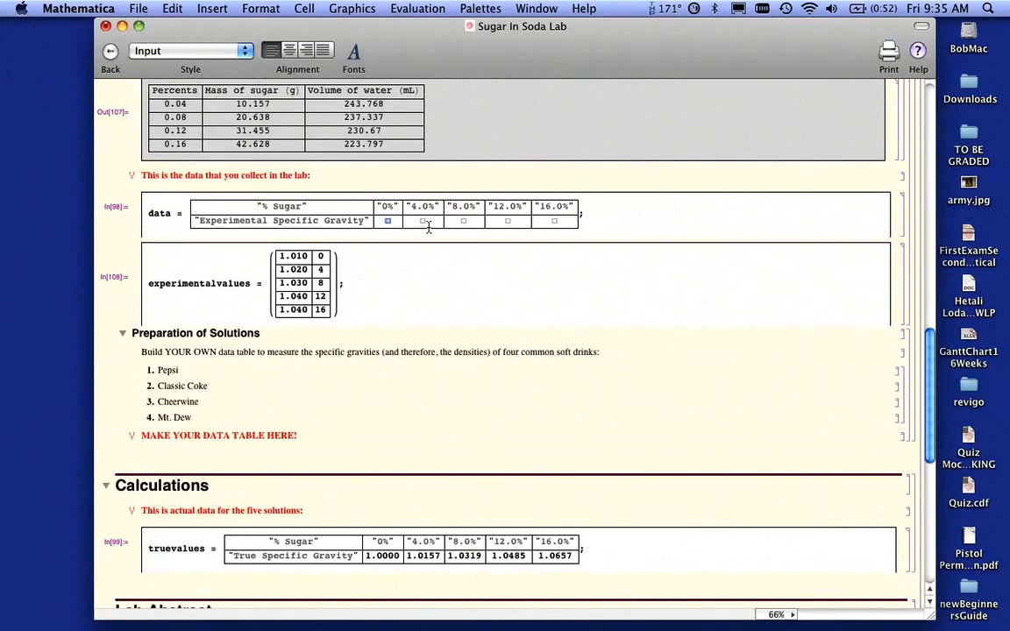
{"action": "type", "text": "1."}
{"action": "key", "text": "BackSpace"}
{"action": "type", "text": "1.010"}
{"action": "left_click", "coordinate": [429, 221]}
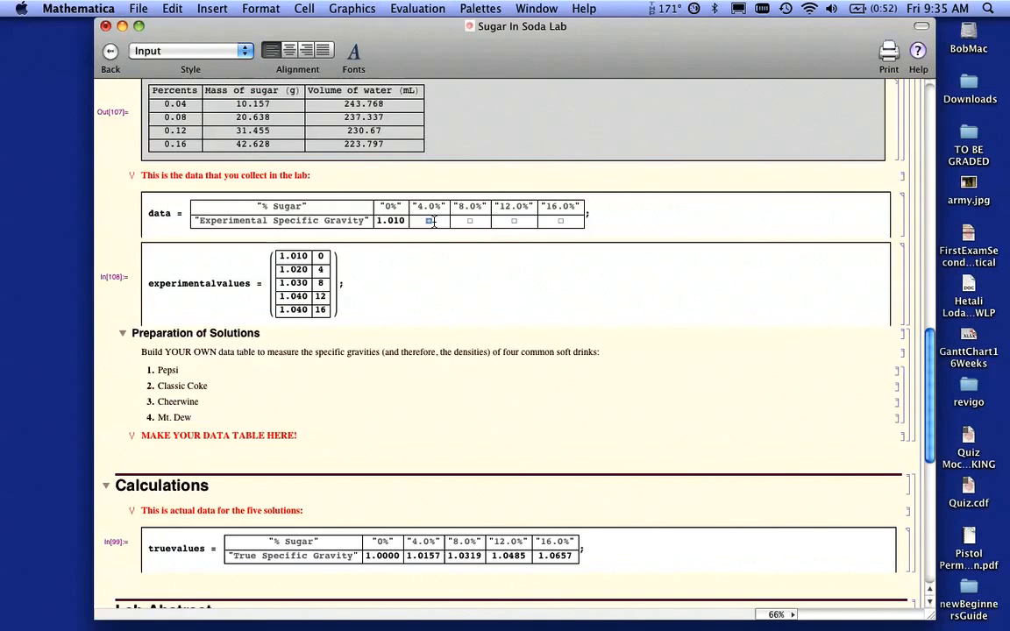
{"action": "type", "text": "1.020"}
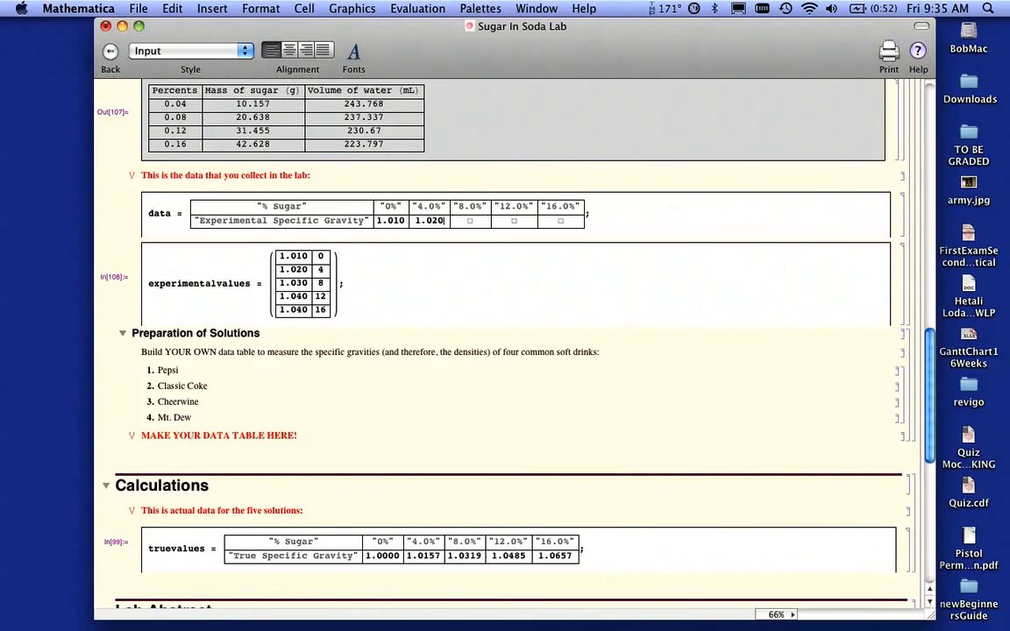
{"action": "left_click_drag", "start_coordinate": [281, 254], "coordinate": [295, 310]}
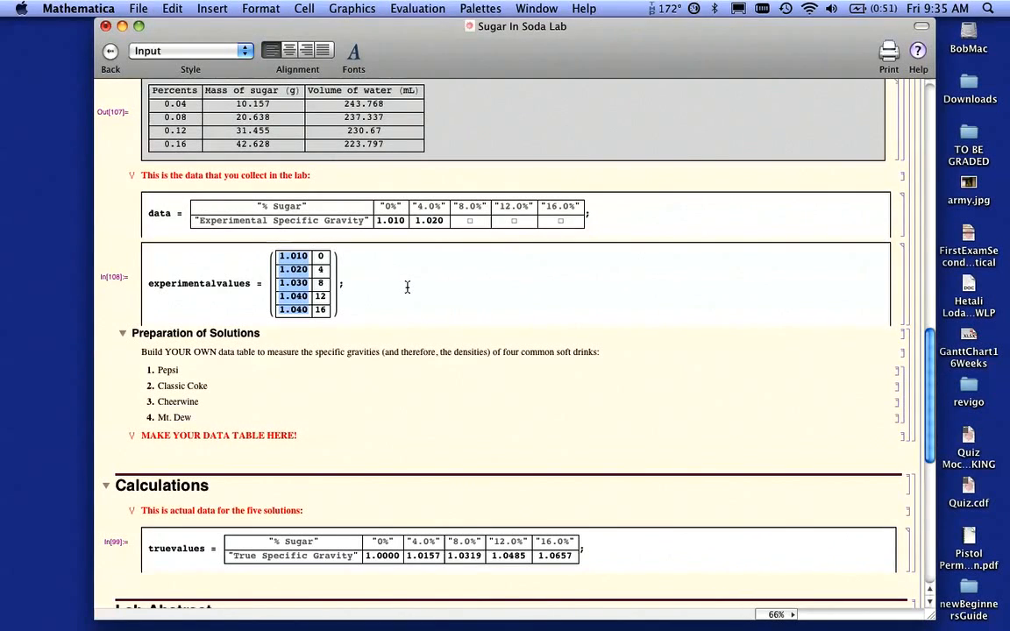
{"action": "left_click", "coordinate": [406, 287]}
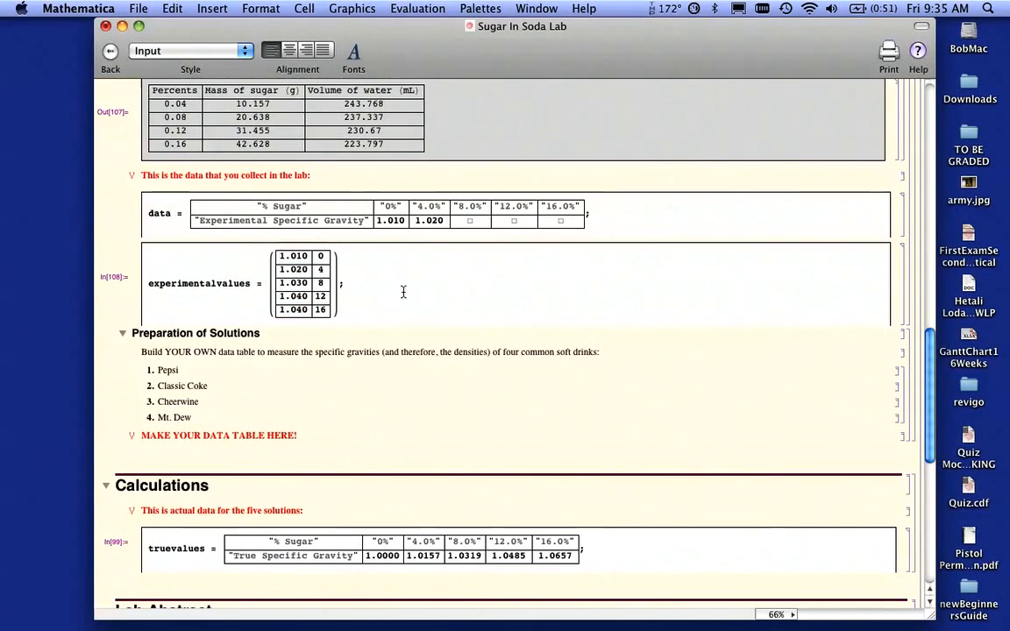
Below the soft drink data table prompt, begin a sodadata assignment and insert a matrix with 4 rows and 1 column as its value
{"action": "left_click", "coordinate": [194, 444]}
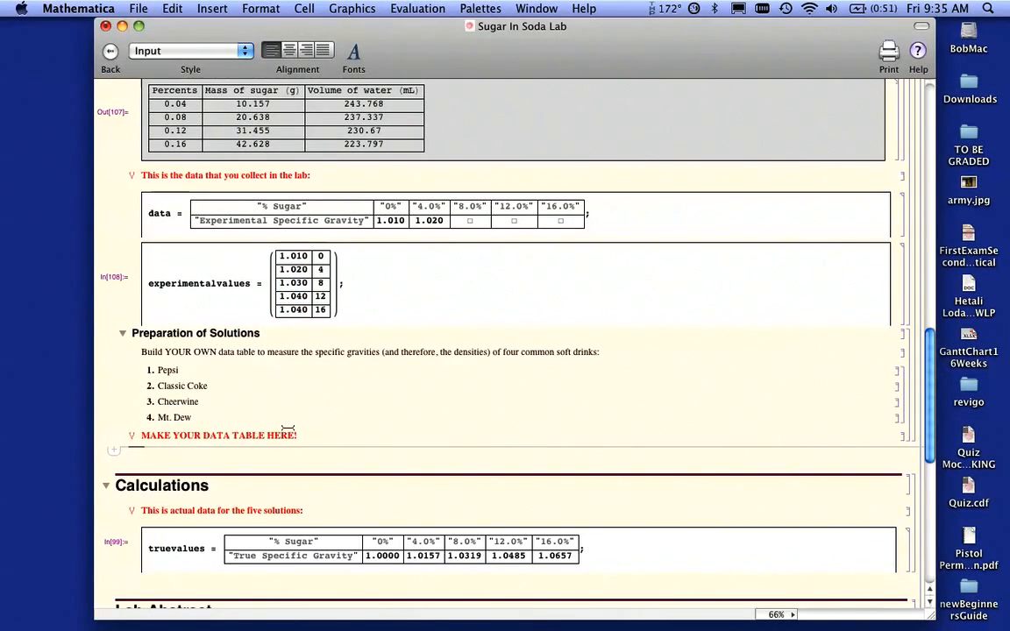
{"action": "type", "text": "s"}
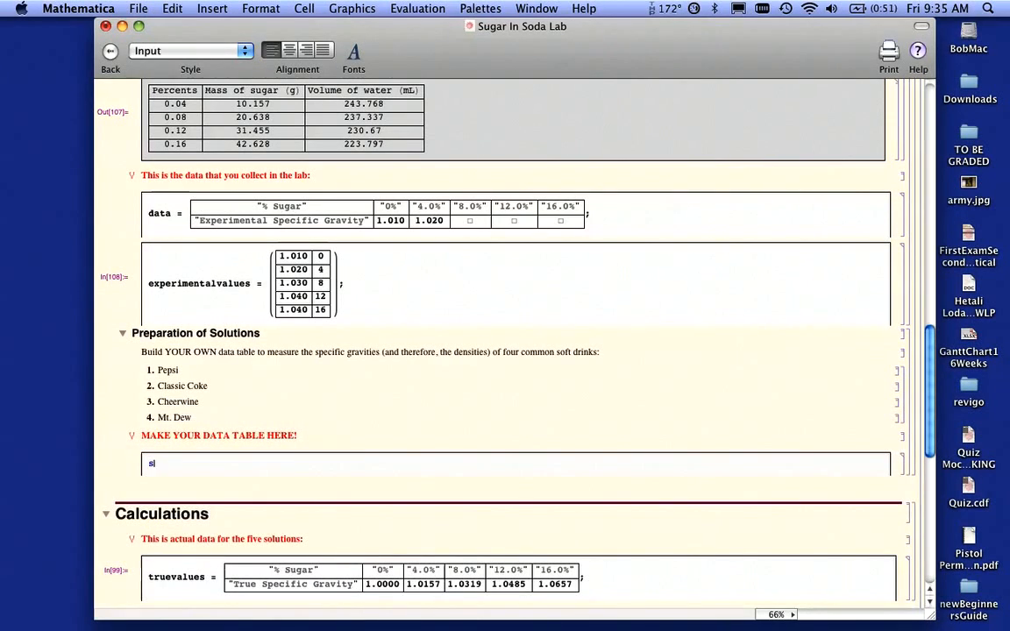
{"action": "type", "text": "odadata"}
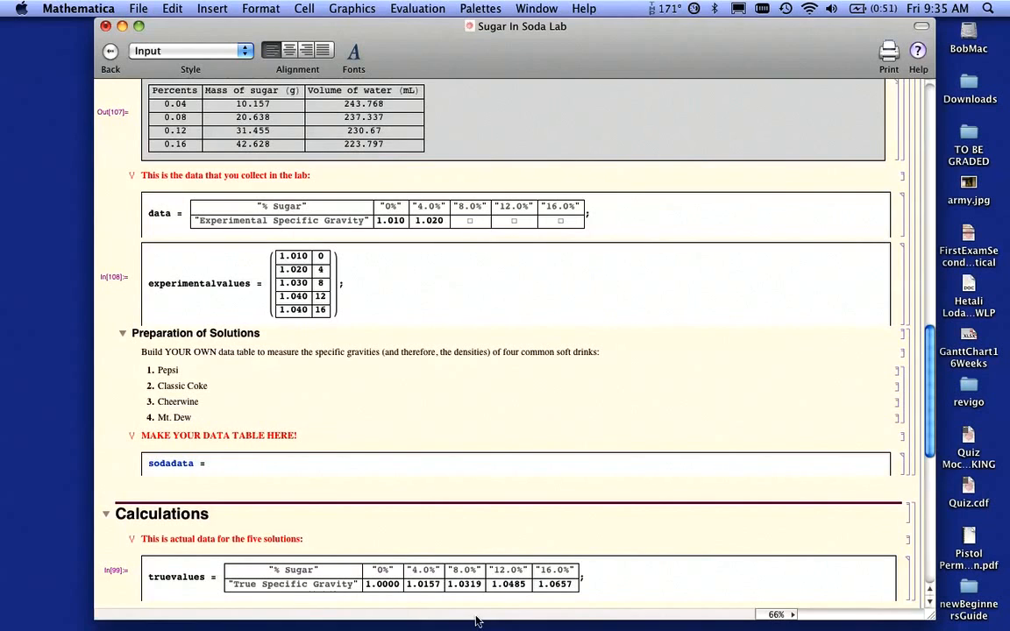
{"action": "left_click", "coordinate": [200, 7]}
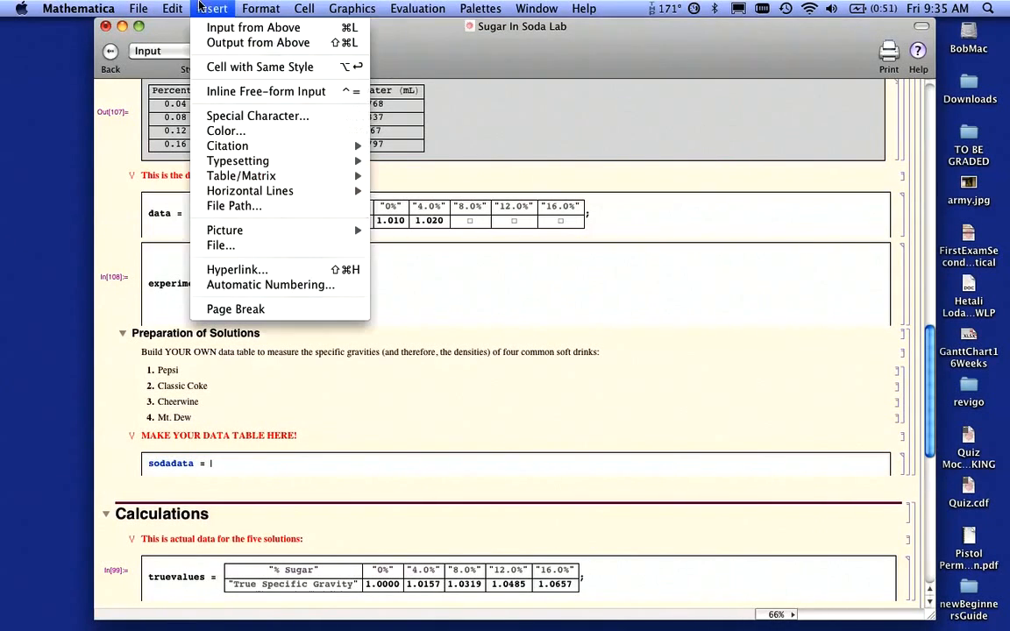
{"action": "mouse_move", "coordinate": [289, 176]}
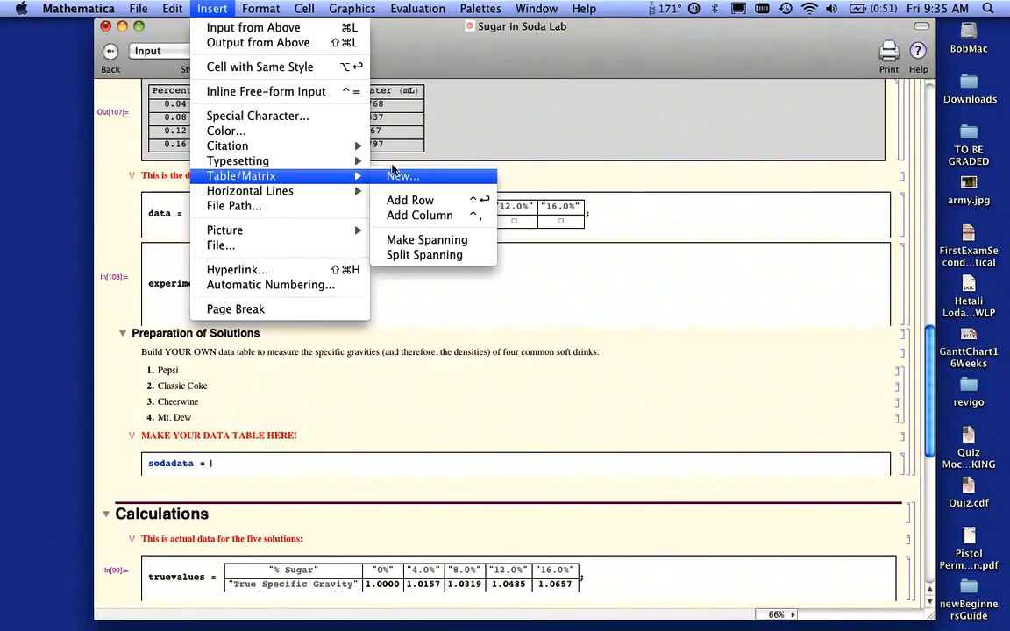
{"action": "left_click", "coordinate": [396, 173]}
{"action": "type", "text": "4"}
{"action": "key", "text": "Tab"}
{"action": "type", "text": "1"}
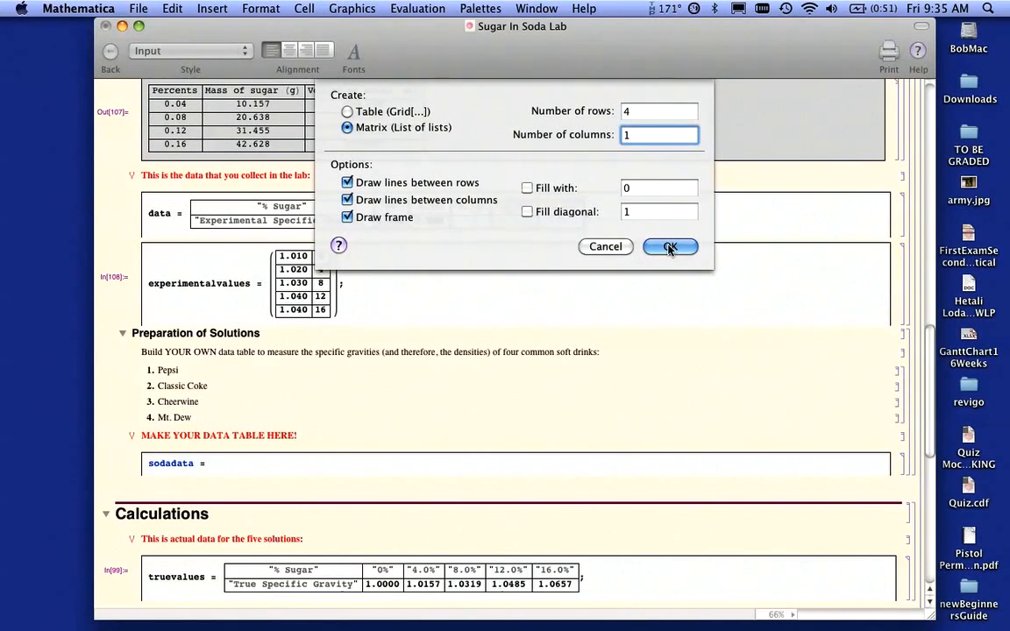
{"action": "left_click", "coordinate": [668, 248]}
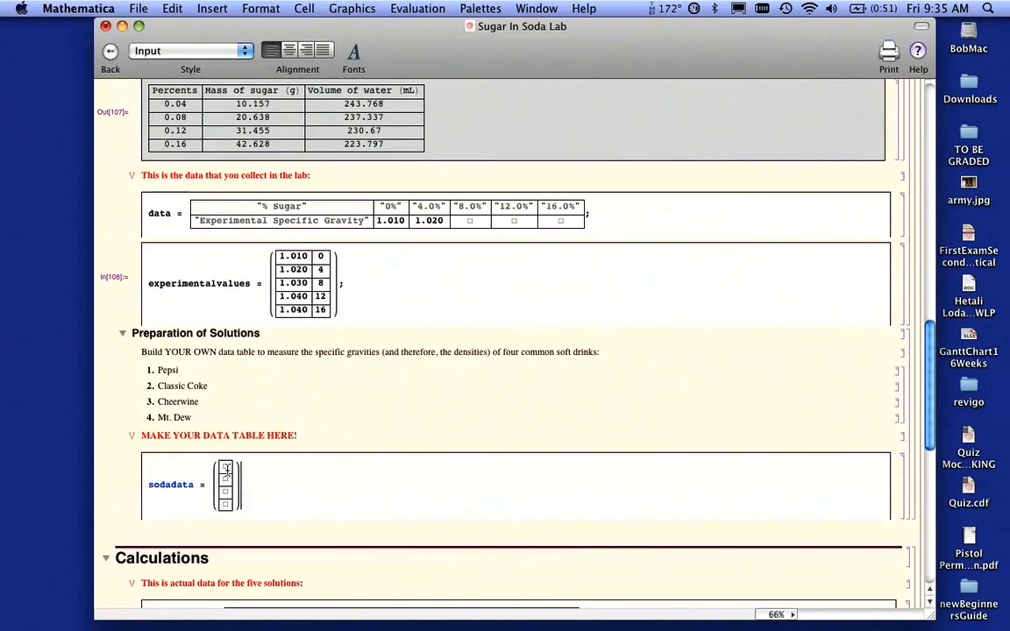
Enter 1.005 and 1.015 as the first two values of the sodadata matrix
{"action": "type", "text": "1."}
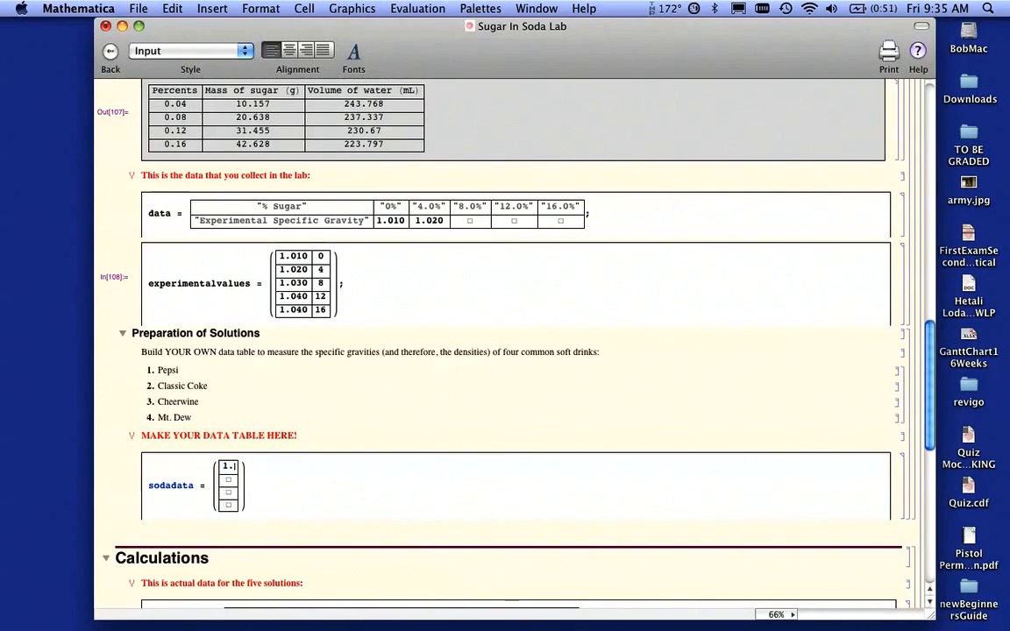
{"action": "type", "text": "050"}
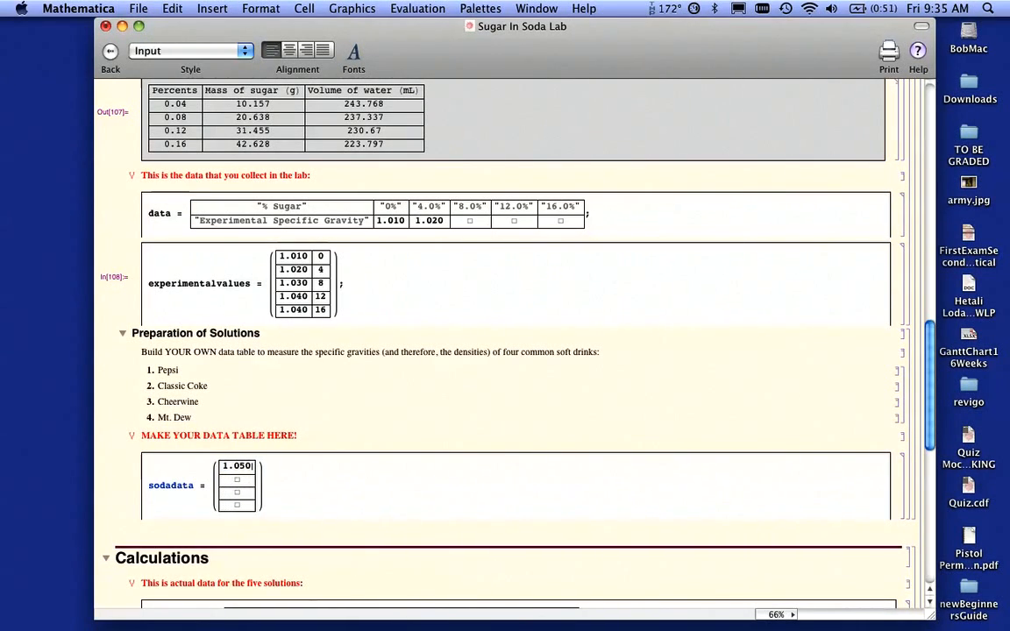
{"action": "left_click", "coordinate": [235, 480]}
{"action": "left_click", "coordinate": [243, 469]}
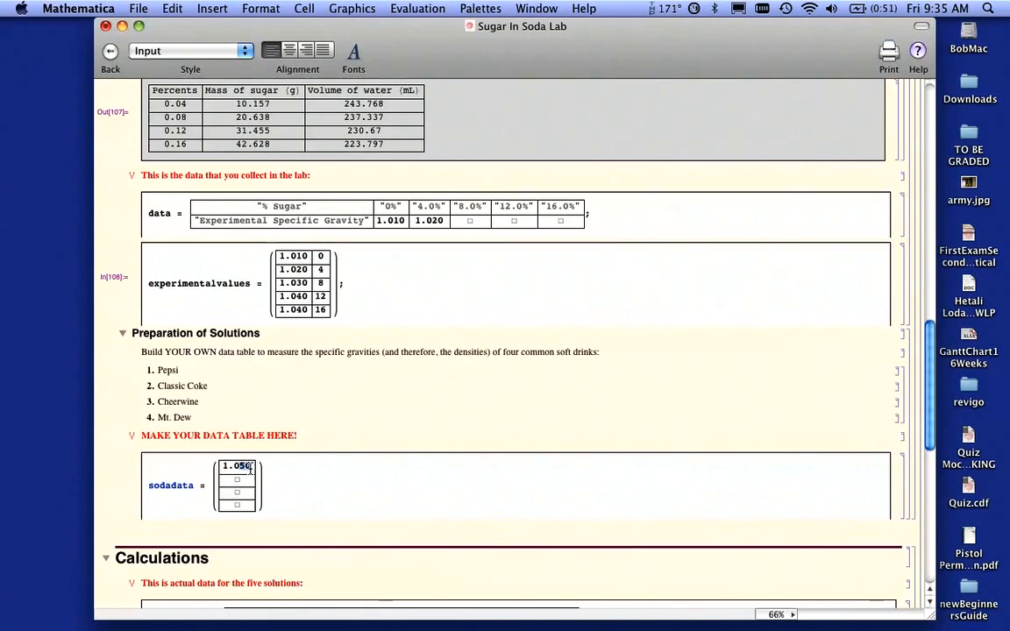
{"action": "key", "text": "BackSpace"}
{"action": "type", "text": "5"}
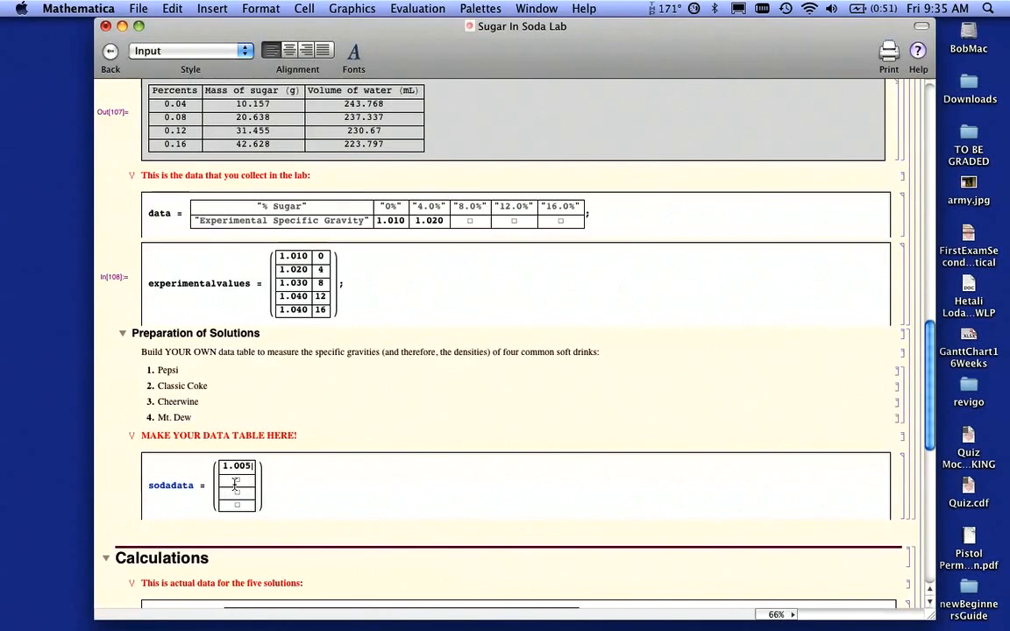
{"action": "left_click", "coordinate": [237, 483]}
{"action": "type", "text": "1."}
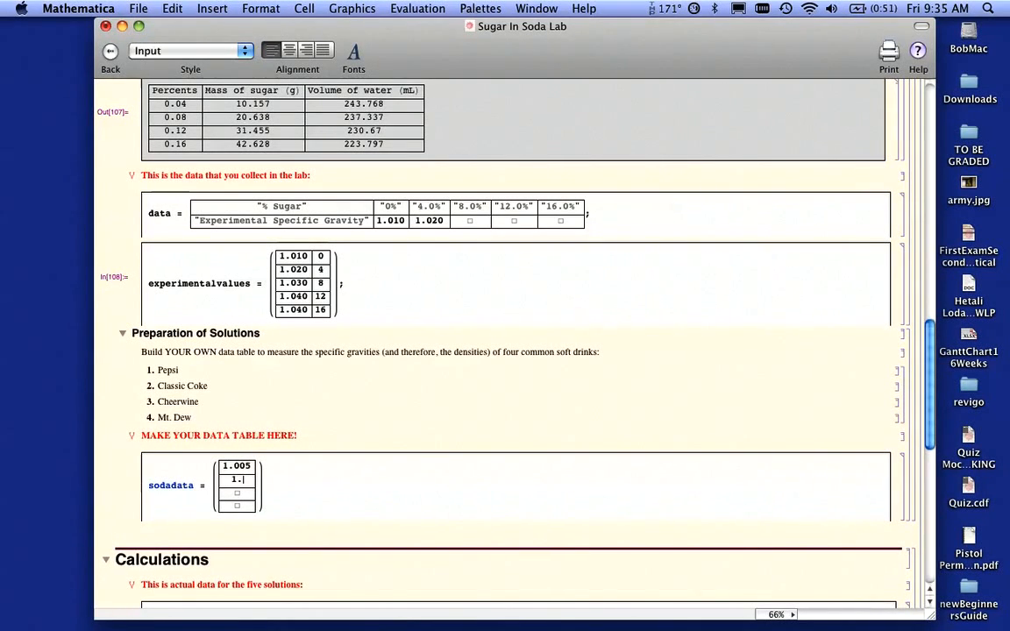
{"action": "type", "text": "015"}
Enter 1.010 and 1.035 as the last two sodadata values, and evaluate the assignment with its output suppressed
{"action": "left_click", "coordinate": [239, 495]}
{"action": "type", "text": "1.01"}
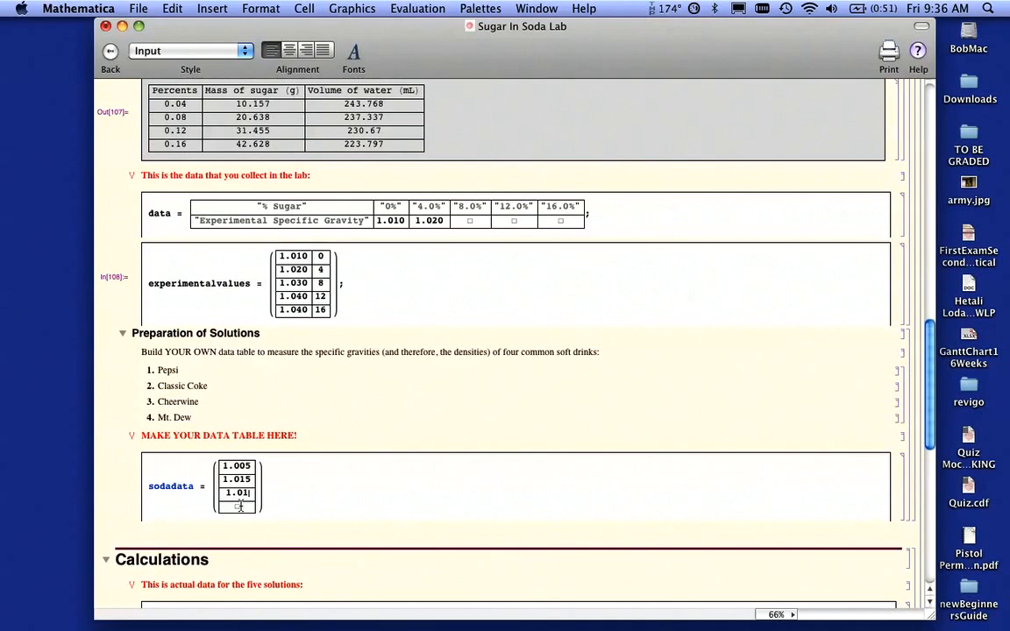
{"action": "type", "text": "0 1."}
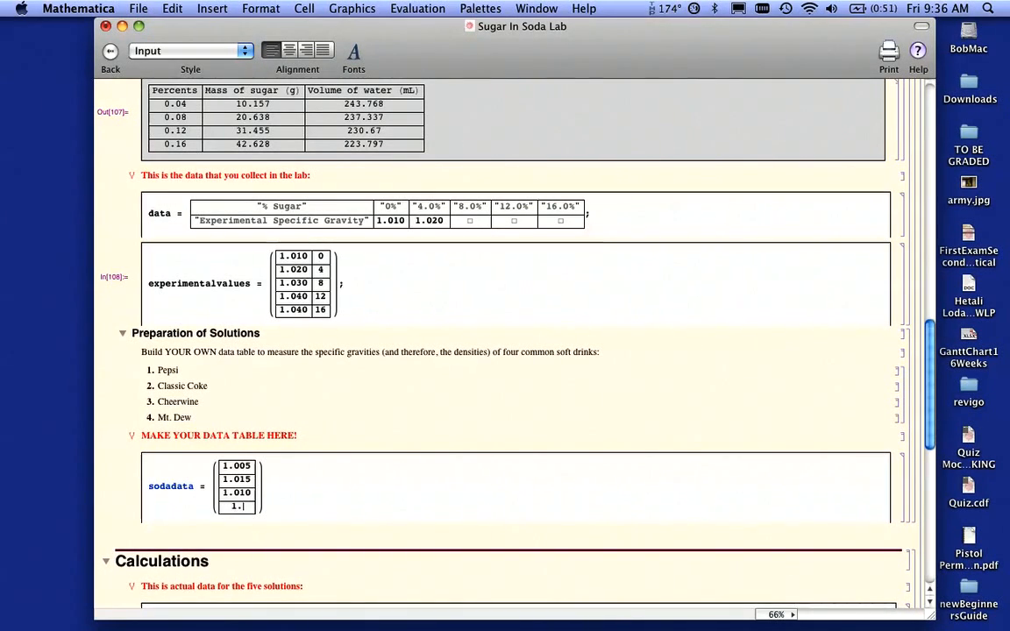
{"action": "type", "text": "035"}
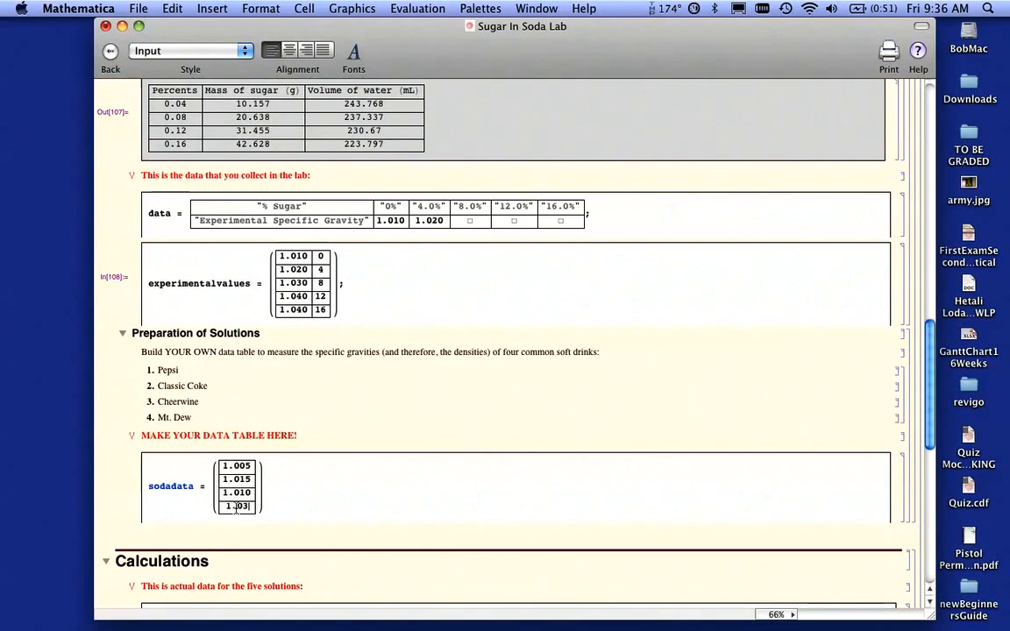
{"action": "left_click", "coordinate": [289, 487]}
{"action": "type", "text": ";"}
{"action": "key", "text": "shift+Return"}
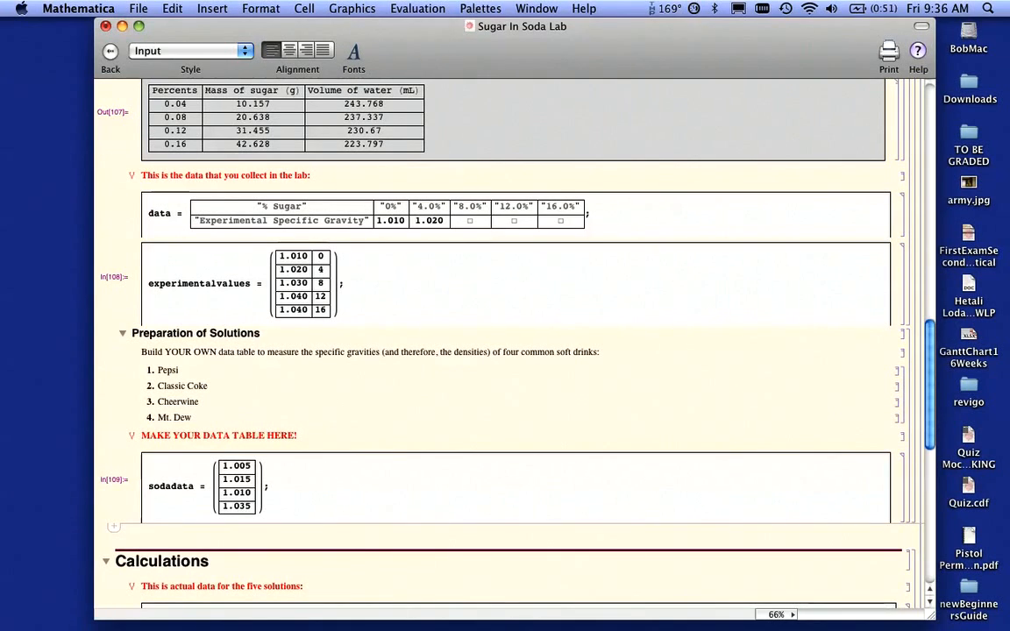
{"action": "left_click_drag", "start_coordinate": [223, 467], "coordinate": [254, 467]}
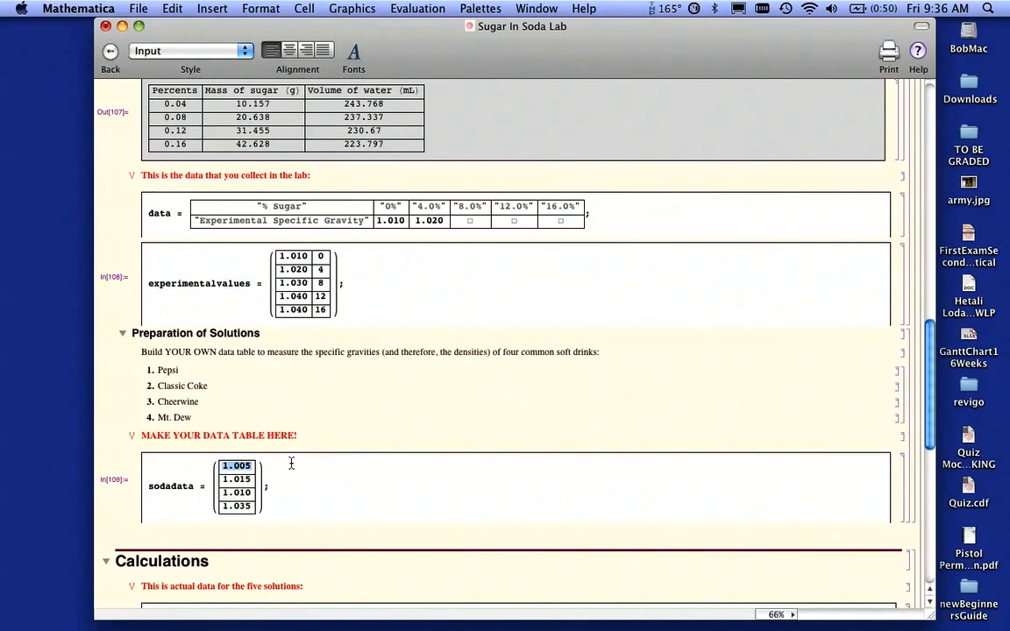
{"action": "left_click_drag", "start_coordinate": [320, 257], "coordinate": [321, 311]}
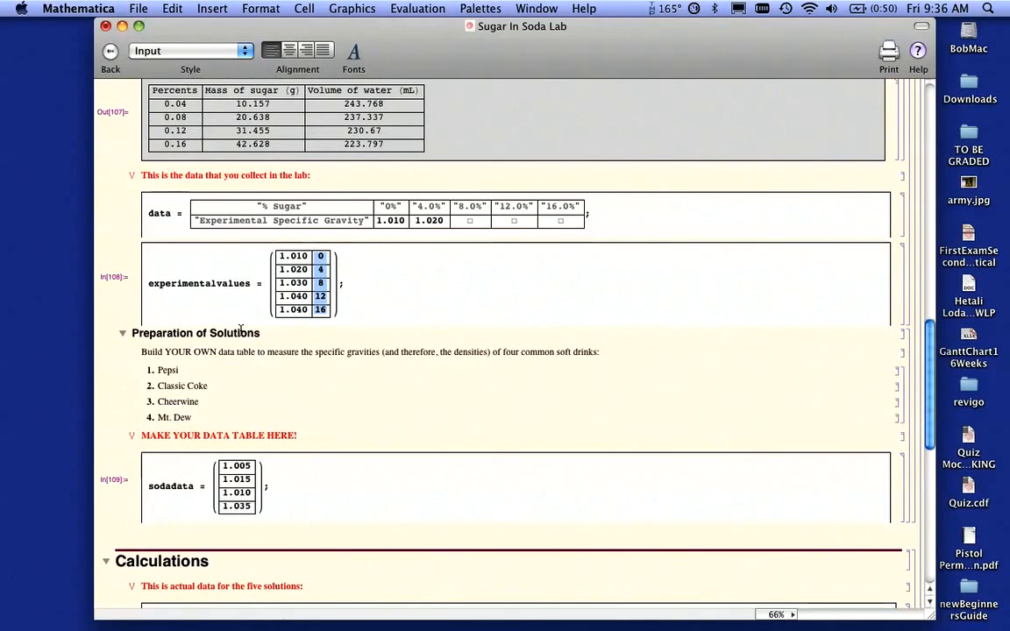
{"action": "left_click", "coordinate": [266, 333]}
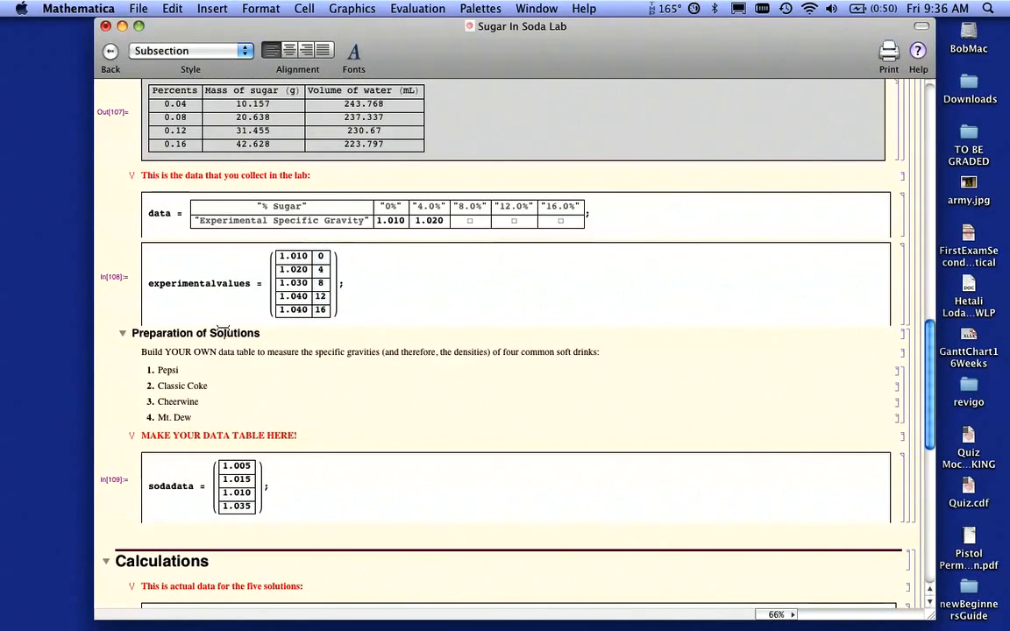
Below the experimentalvalues matrix, add and evaluate datafit = LinearModelFit[experimentalvalues, x, x]
{"action": "left_click", "coordinate": [175, 321]}
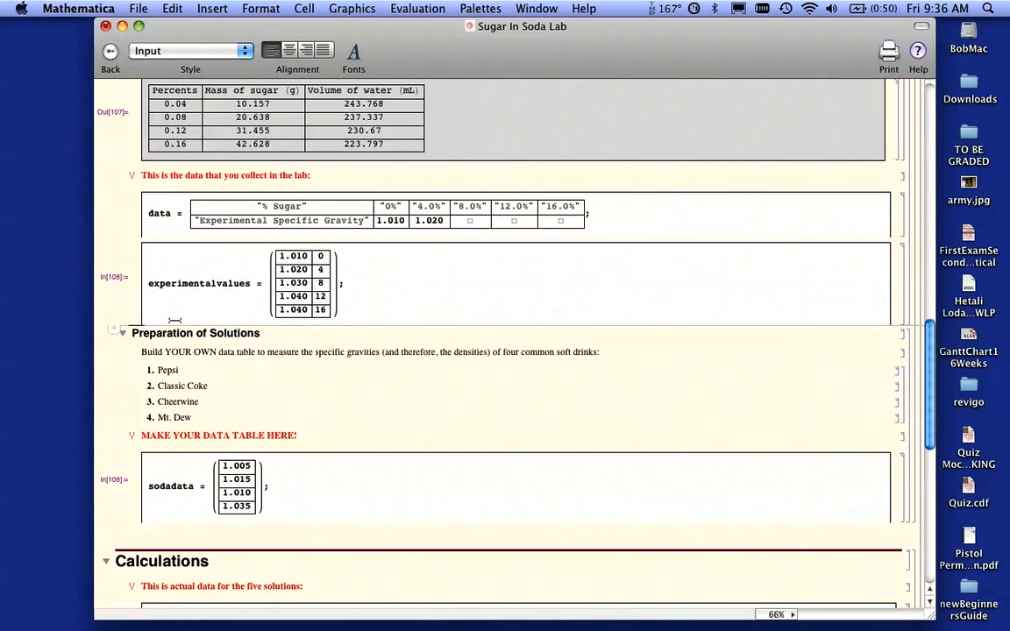
{"action": "type", "text": "data"}
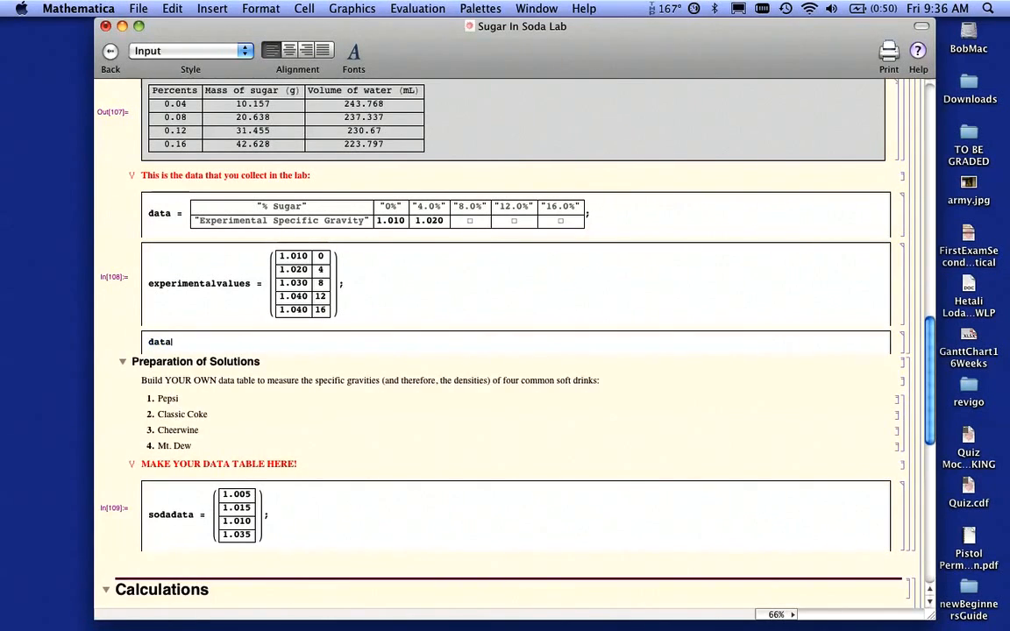
{"action": "type", "text": "fit = LinearModel"}
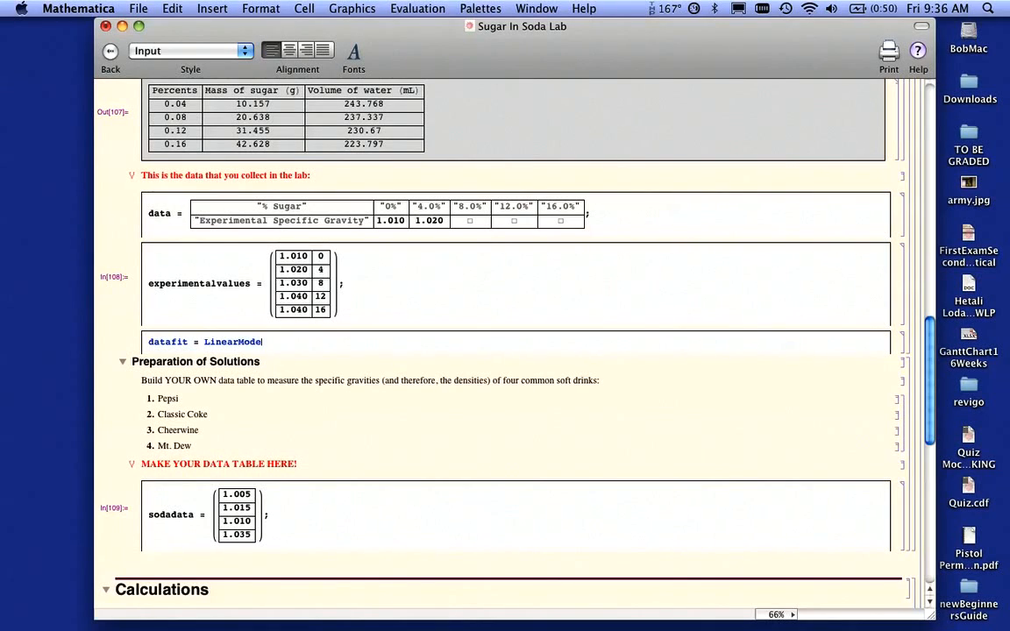
{"action": "type", "text": "Fit[experimentaldata"}
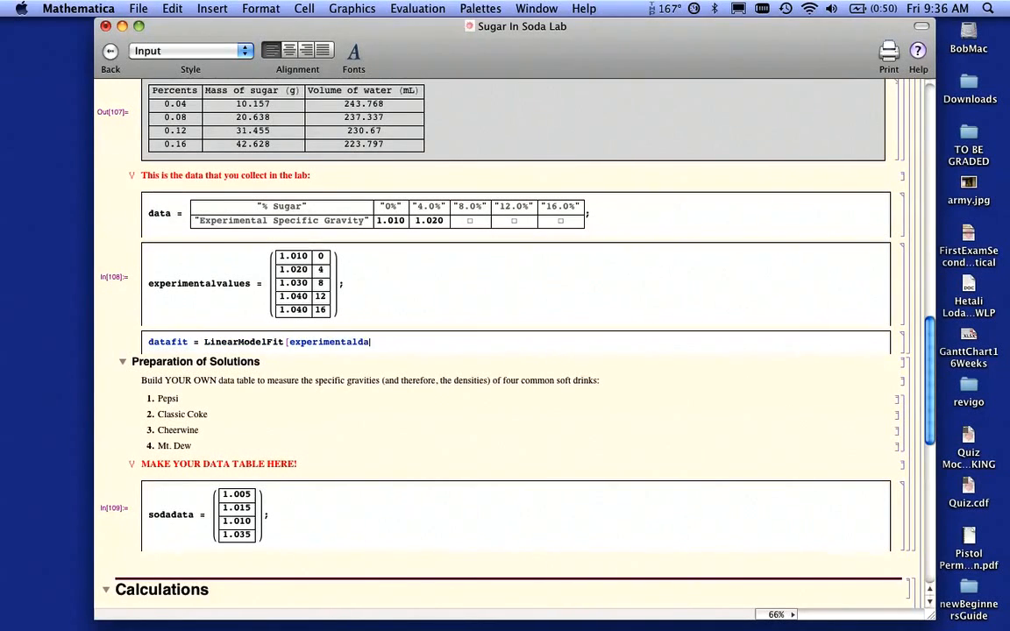
{"action": "key", "text": "BackSpace"}
{"action": "key", "text": "BackSpace"}
{"action": "key", "text": "BackSpace"}
{"action": "type", "text": "values, x, x]"}
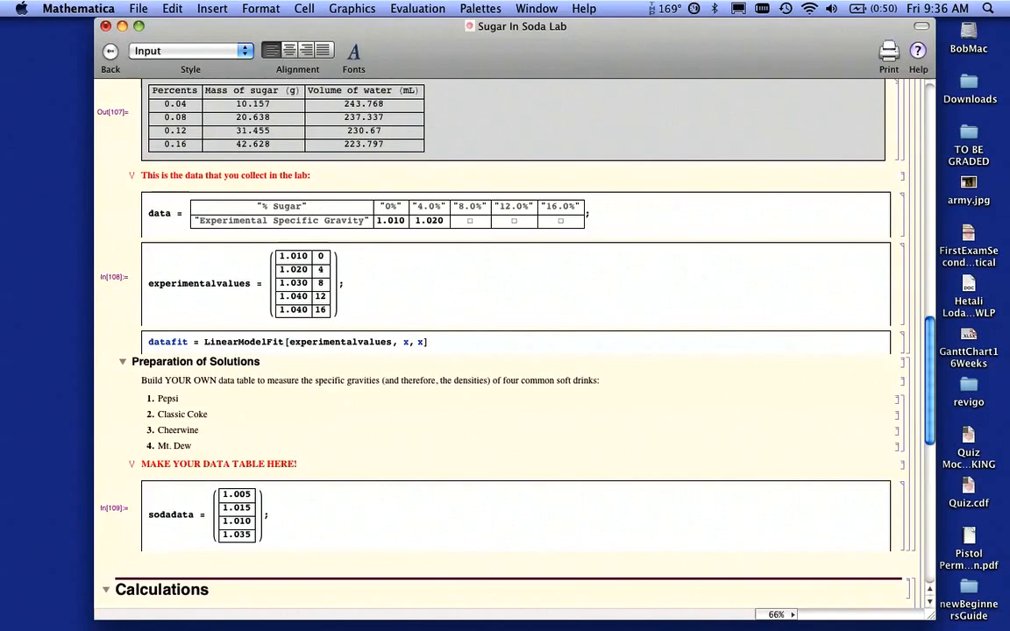
{"action": "key", "text": "shift+Return"}
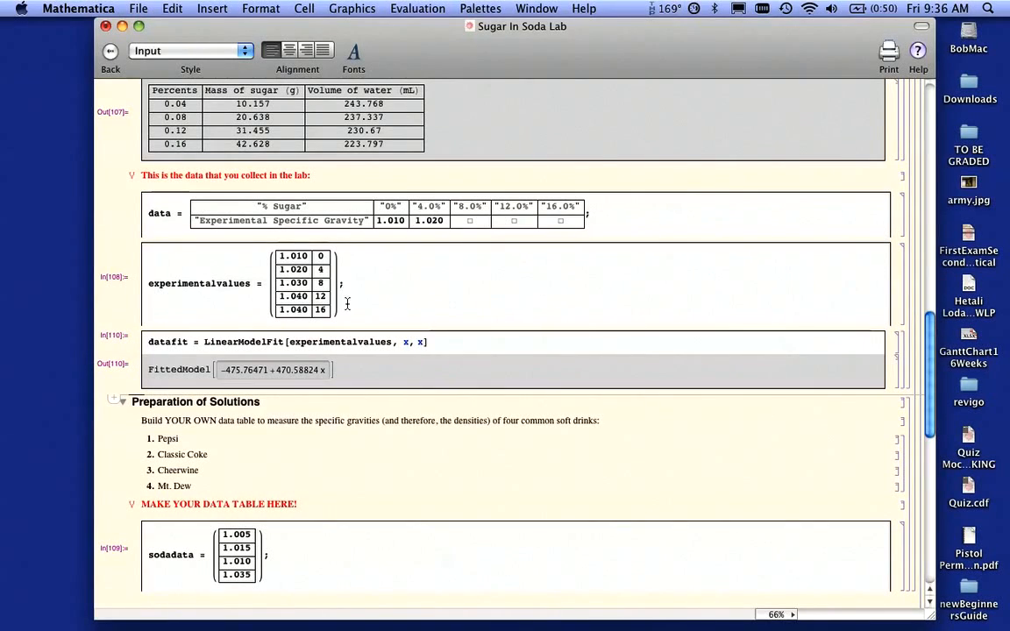
Add and evaluate ListLinePlot[experimentalvalues] in a new cell between the experimentalvalues matrix and the datafit cell
{"action": "left_click", "coordinate": [215, 329]}
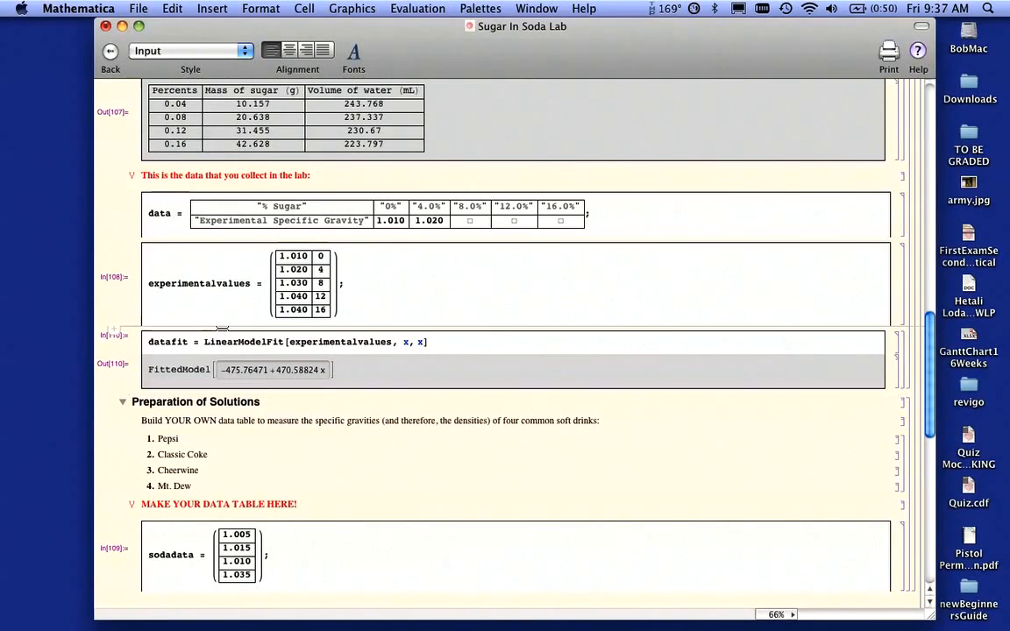
{"action": "type", "text": "List"}
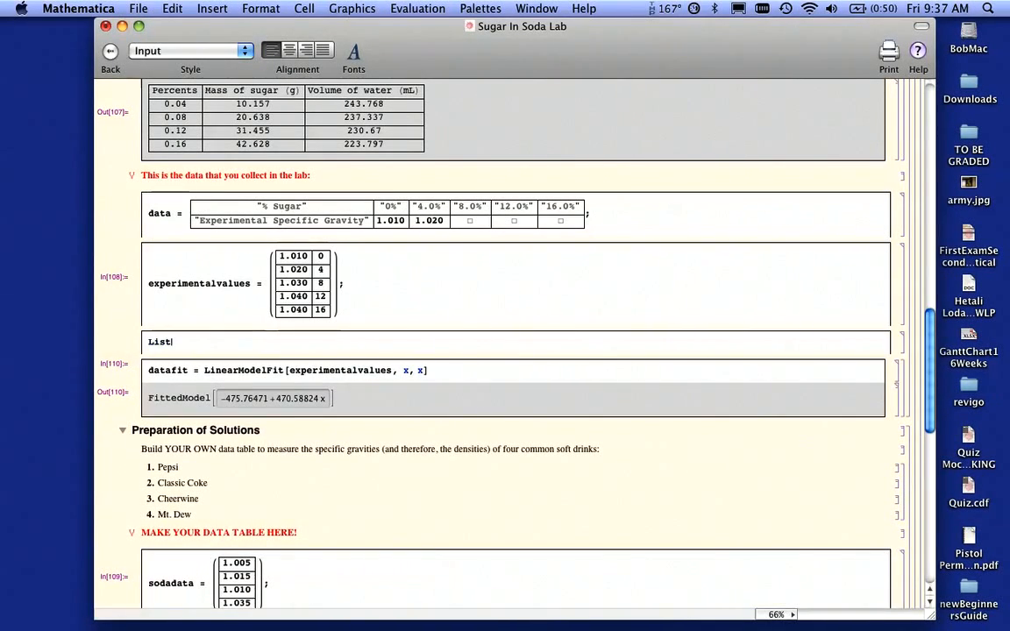
{"action": "type", "text": "LinePlot[experimenta"}
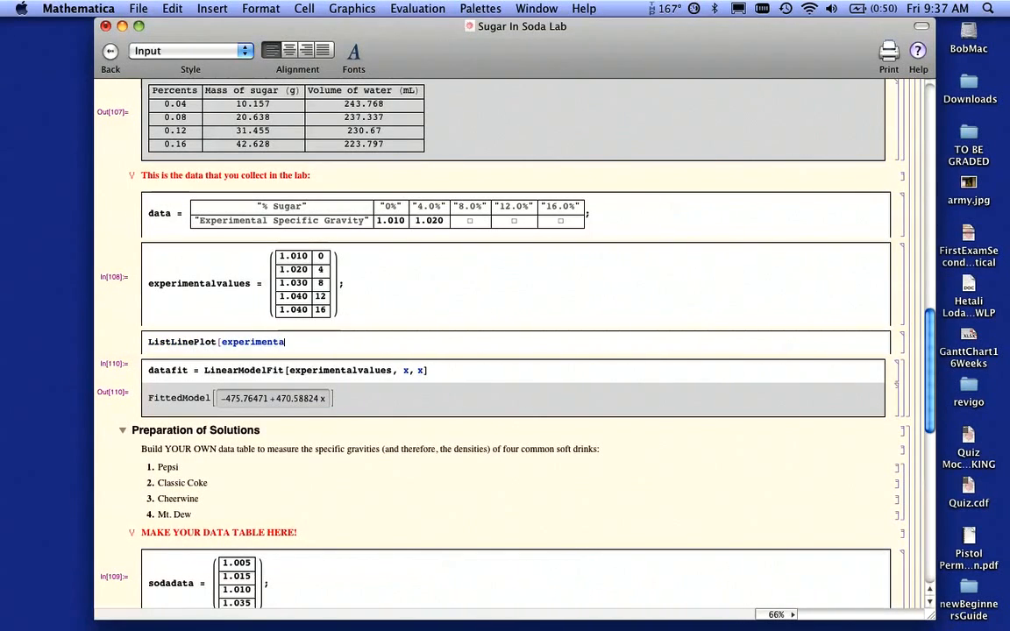
{"action": "type", "text": "lvalues]"}
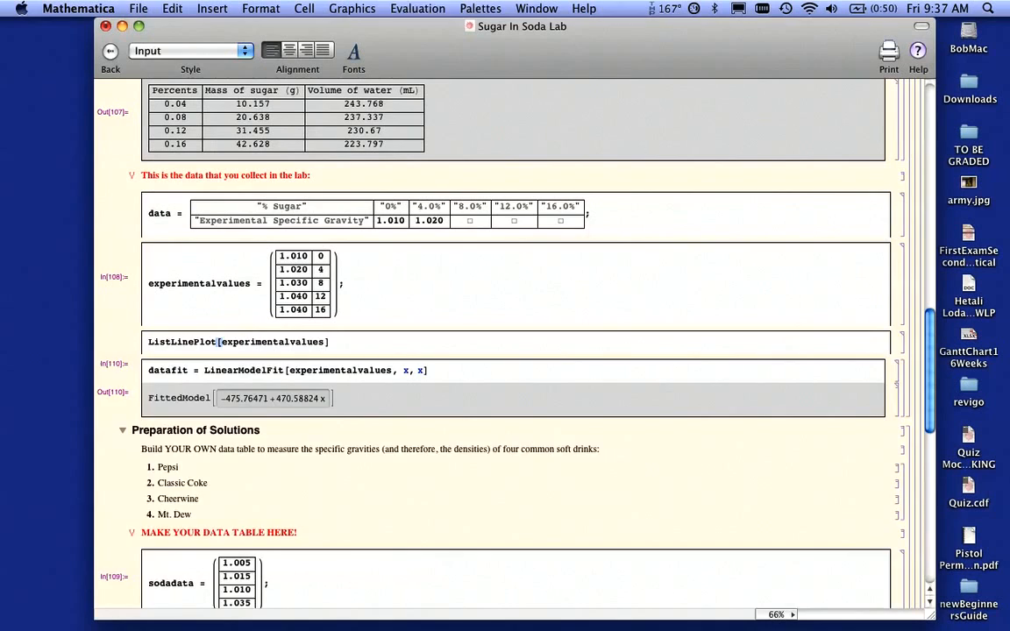
{"action": "key", "text": "shift+Return"}
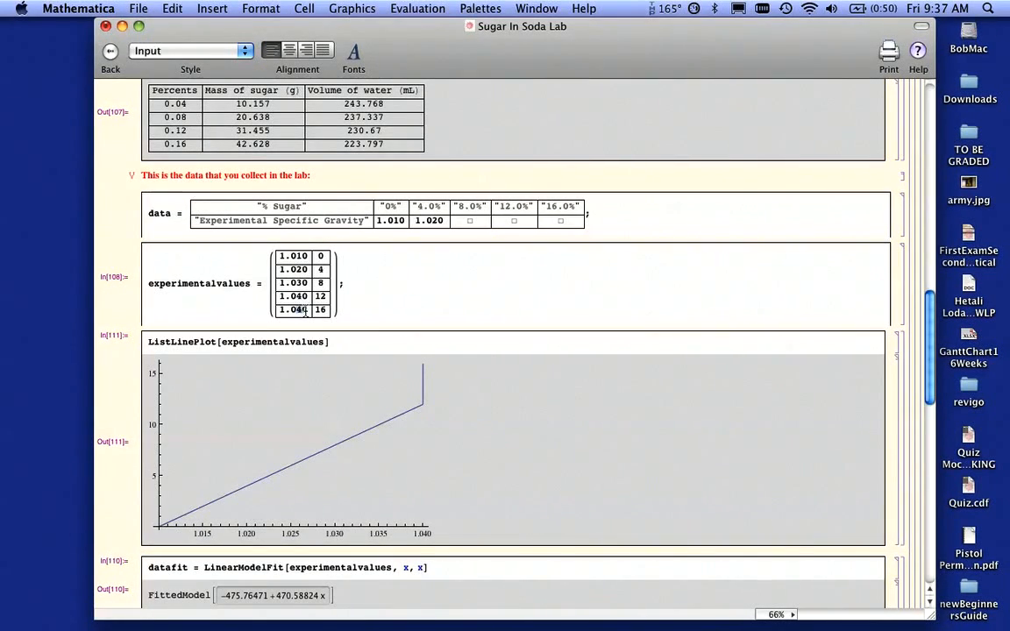
Set the specific gravity for 16 in experimentalvalues to 1.050, and re-evaluate the matrix and its line plot
{"action": "type", "text": "50"}
{"action": "left_click", "coordinate": [365, 287]}
{"action": "key", "text": "shift+Return"}
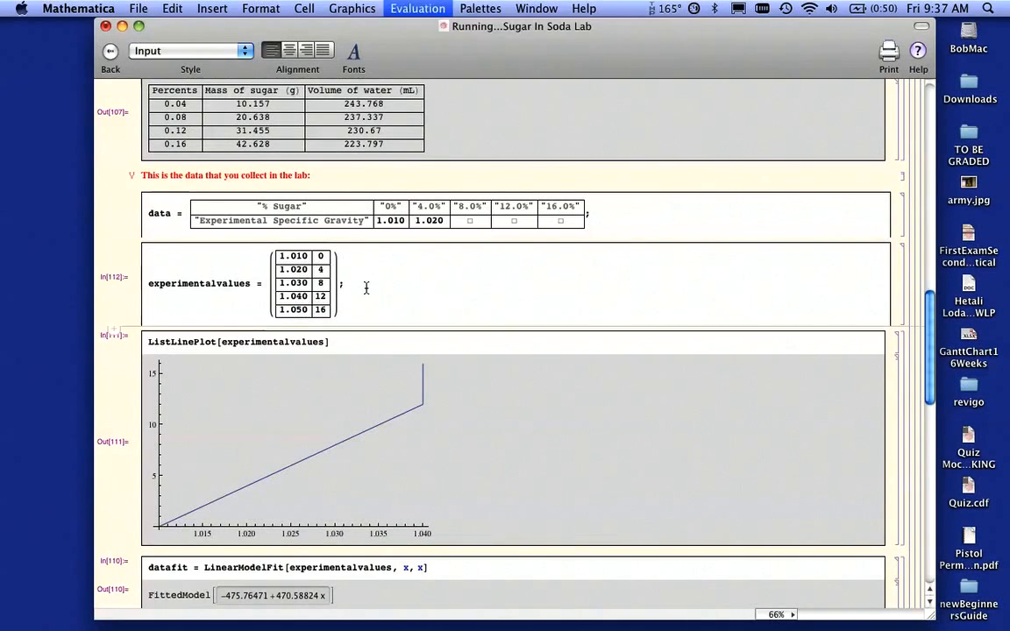
{"action": "left_click", "coordinate": [354, 345]}
{"action": "key", "text": "shift+Return"}
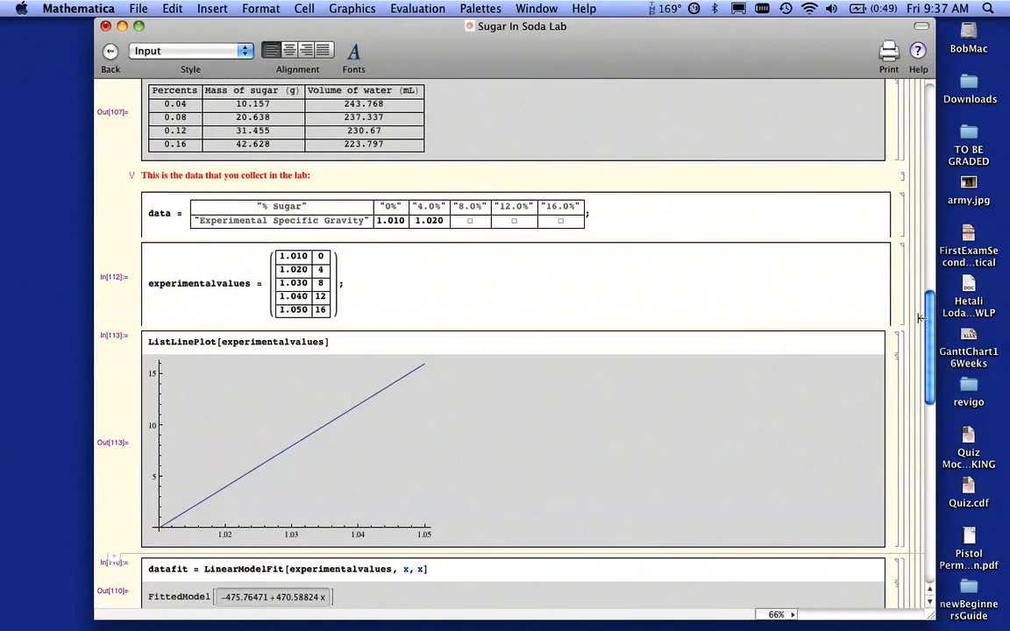
Add an AxesLabel option to the ListLinePlot of experimentalvalues, with "Densities" as the first label in its list
{"action": "left_click", "coordinate": [324, 342]}
{"action": "type", "text": ","}
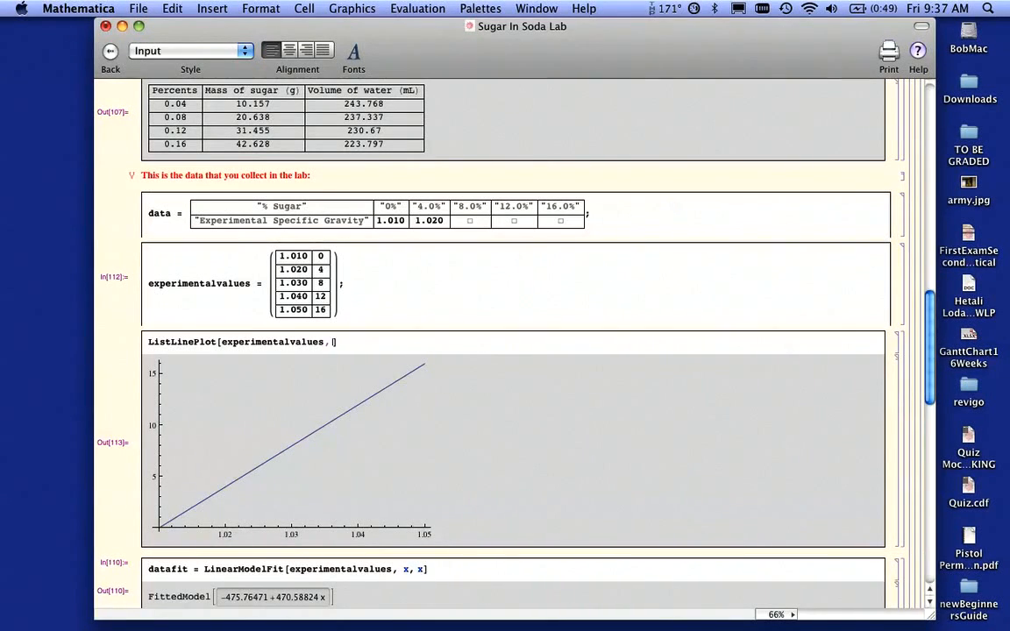
{"action": "type", "text": " AxesLabel -"}
{"action": "type", "text": ">"}
{"action": "type", "text": "{\"Densitie"}
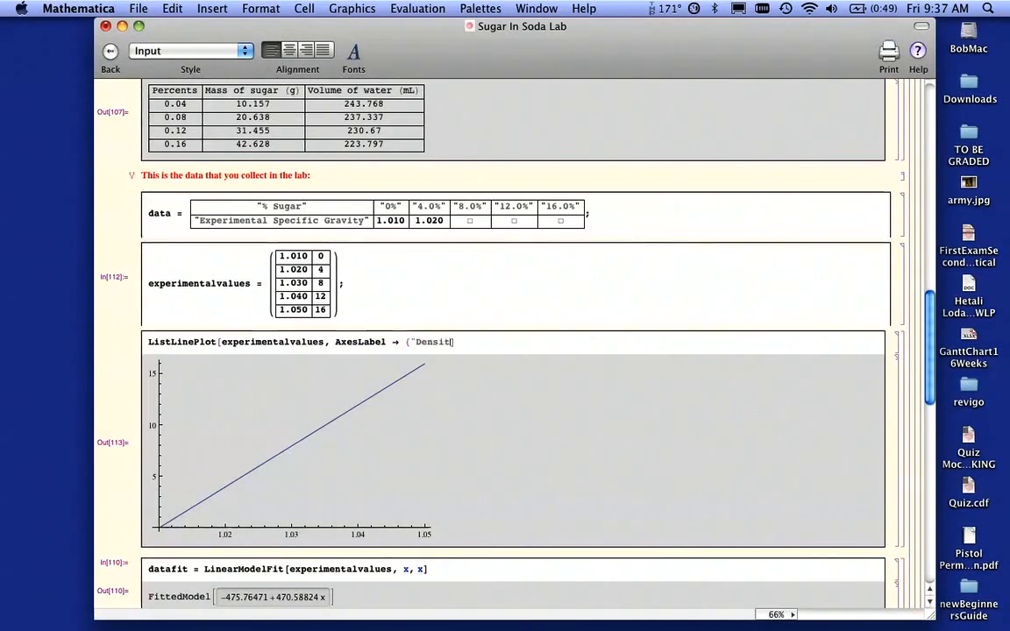
{"action": "type", "text": "s\""}
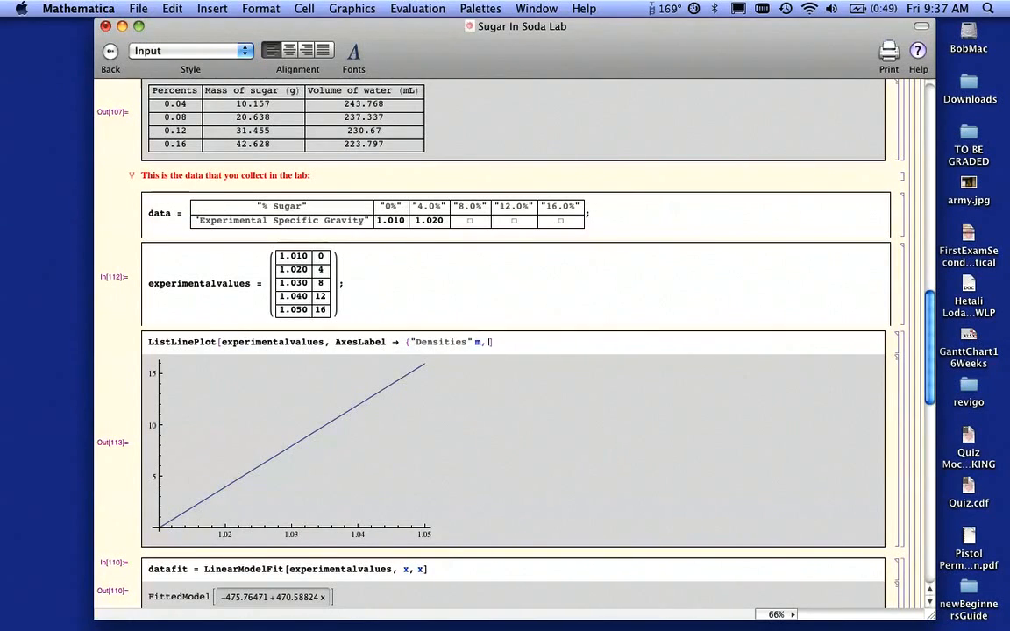
{"action": "key", "text": "BackSpace"}
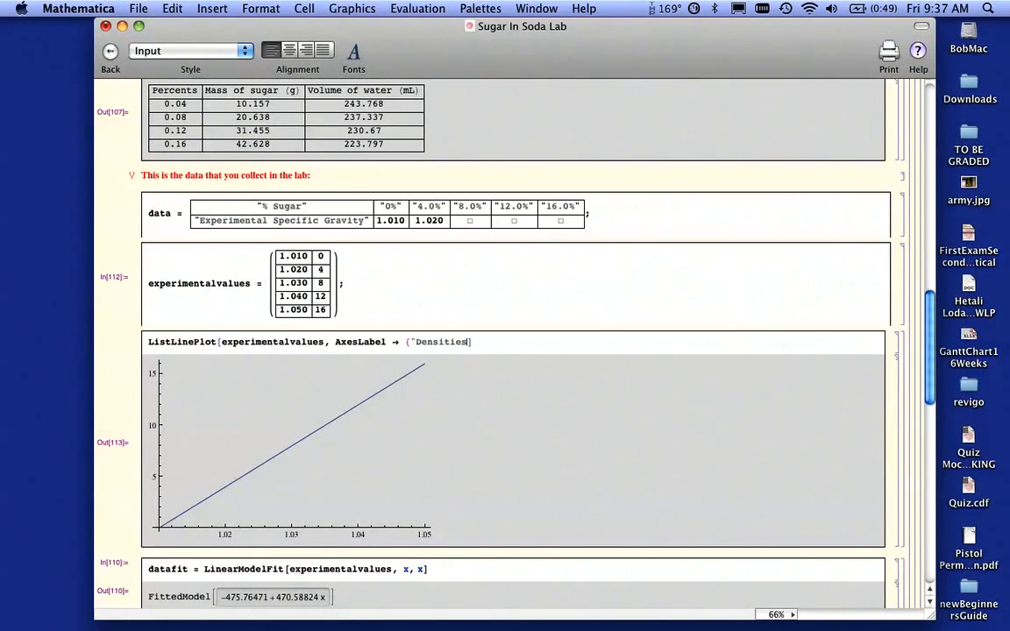
Add "Percents" as the second axis label in the ListLinePlot, close the list, and re-evaluate the plot
{"action": "type", "text": ", \"Oe"}
{"action": "key", "text": "BackSpace"}
{"action": "key", "text": "BackSpace"}
{"action": "type", "text": "POercents"}
{"action": "key", "text": "BackSpace"}
{"action": "key", "text": "BackSpace"}
{"action": "key", "text": "BackSpace"}
{"action": "key", "text": "BackSpace"}
{"action": "key", "text": "BackSpace"}
{"action": "key", "text": "BackSpace"}
{"action": "key", "text": "BackSpace"}
{"action": "key", "text": "BackSpace"}
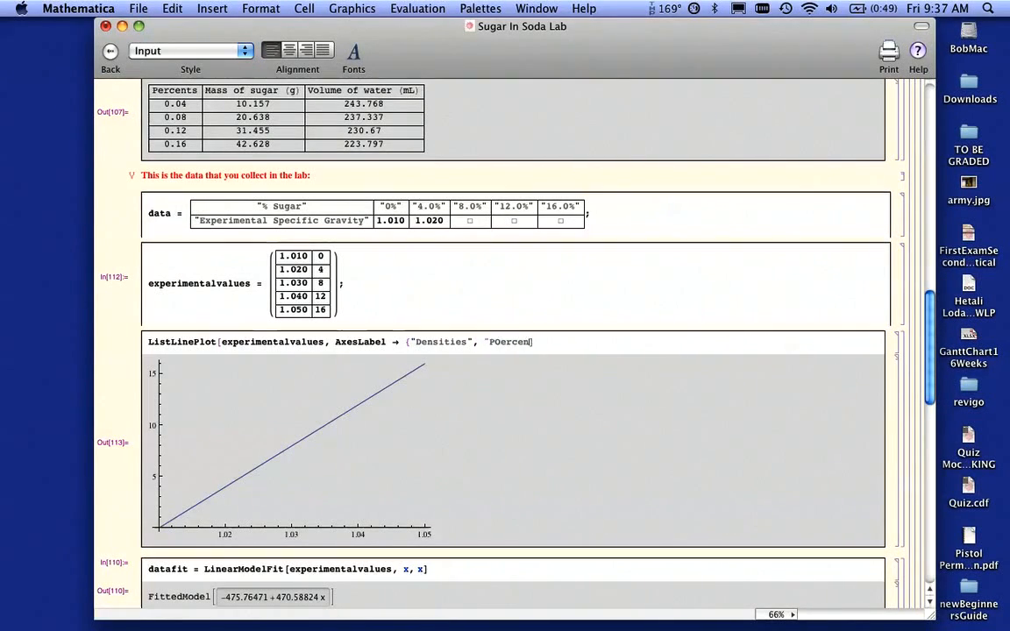
{"action": "type", "text": "ercents\"}"}
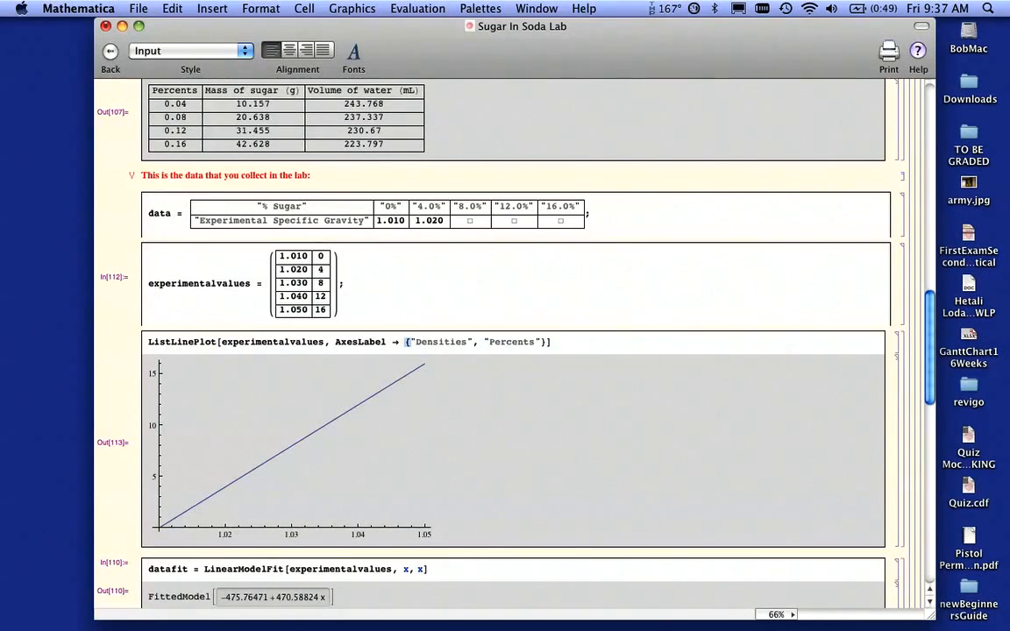
{"action": "key", "text": "shift+Return"}
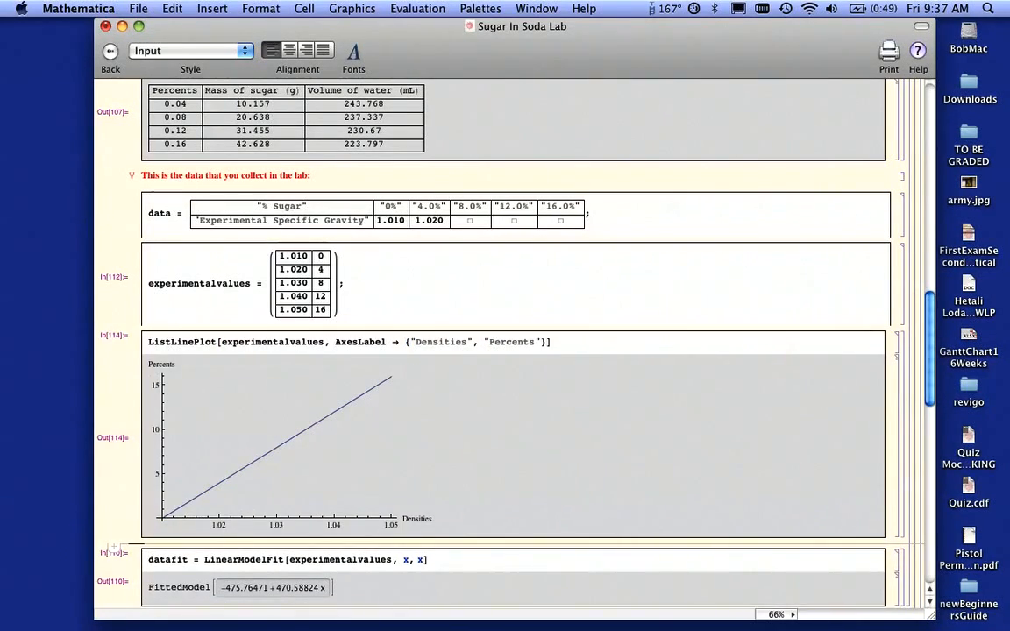
Add and evaluate datafit[1.005] in a new cell below the sodadata matrix
{"action": "left_click_drag", "start_coordinate": [930, 318], "coordinate": [920, 371]}
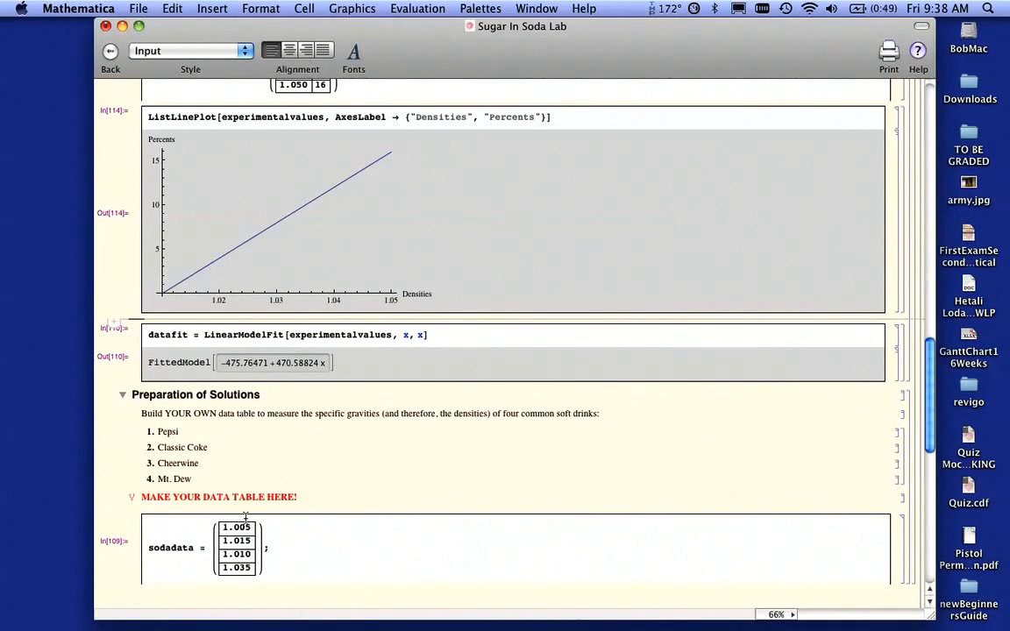
{"action": "left_click_drag", "start_coordinate": [222, 527], "coordinate": [252, 528]}
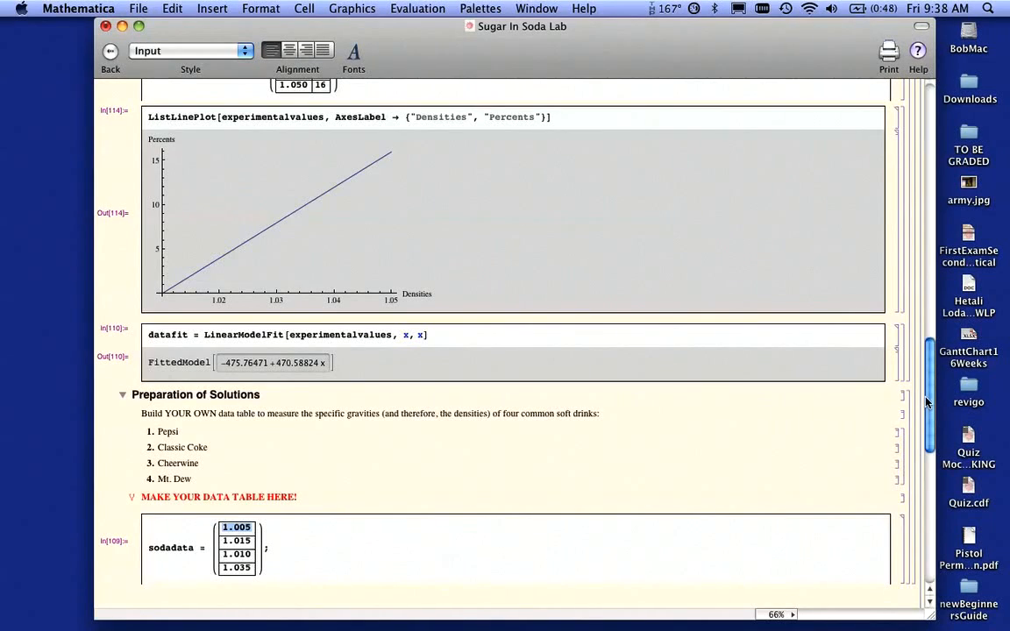
{"action": "left_click_drag", "start_coordinate": [927, 406], "coordinate": [928, 436]}
{"action": "left_click", "coordinate": [275, 435]}
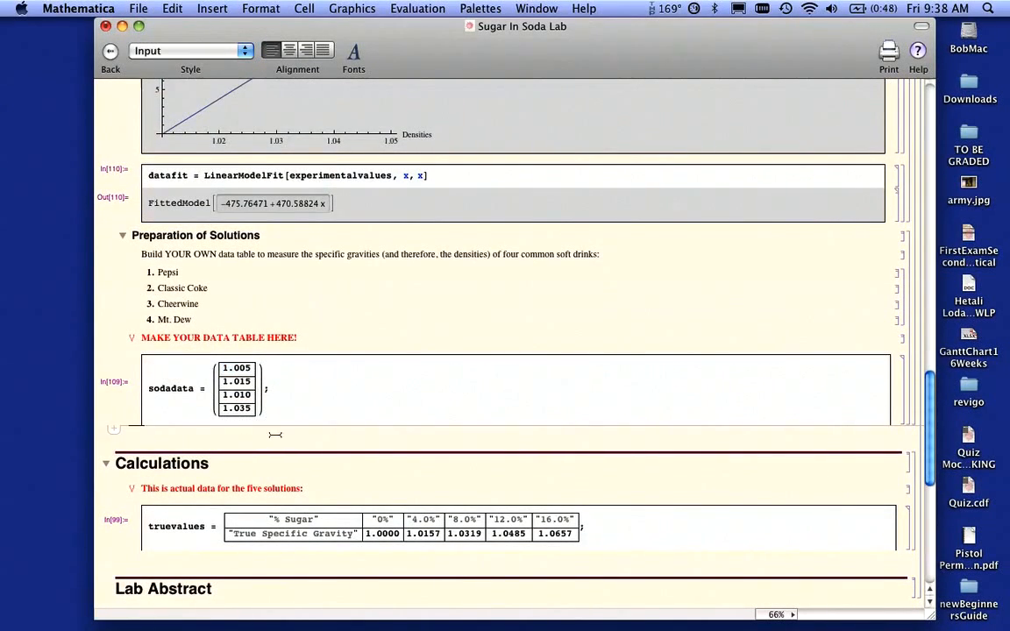
{"action": "type", "text": "da"}
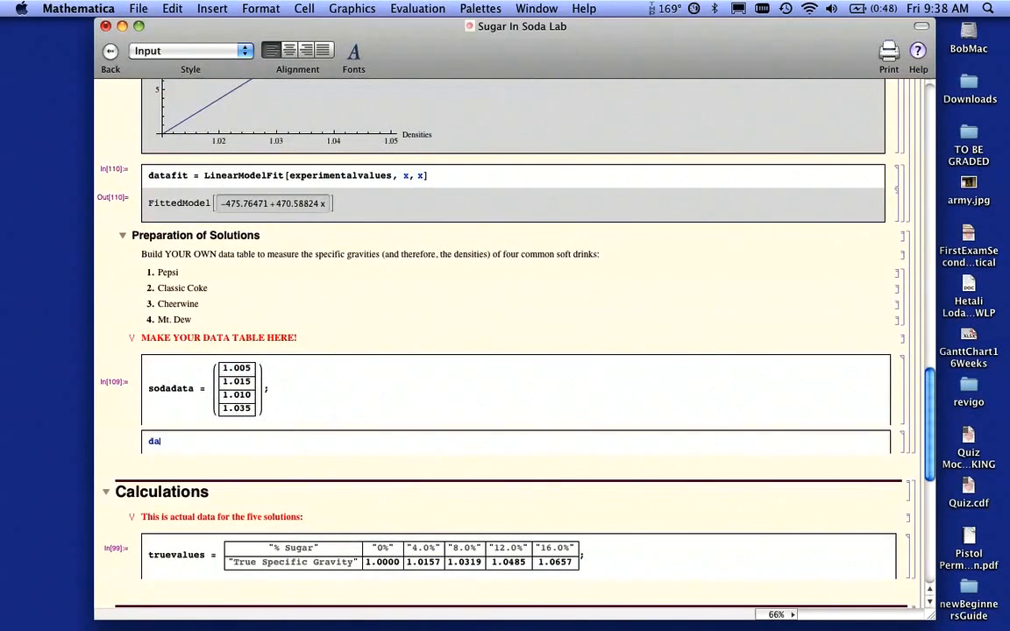
{"action": "type", "text": "tafit[1.005]"}
{"action": "key", "text": "shift+Return"}
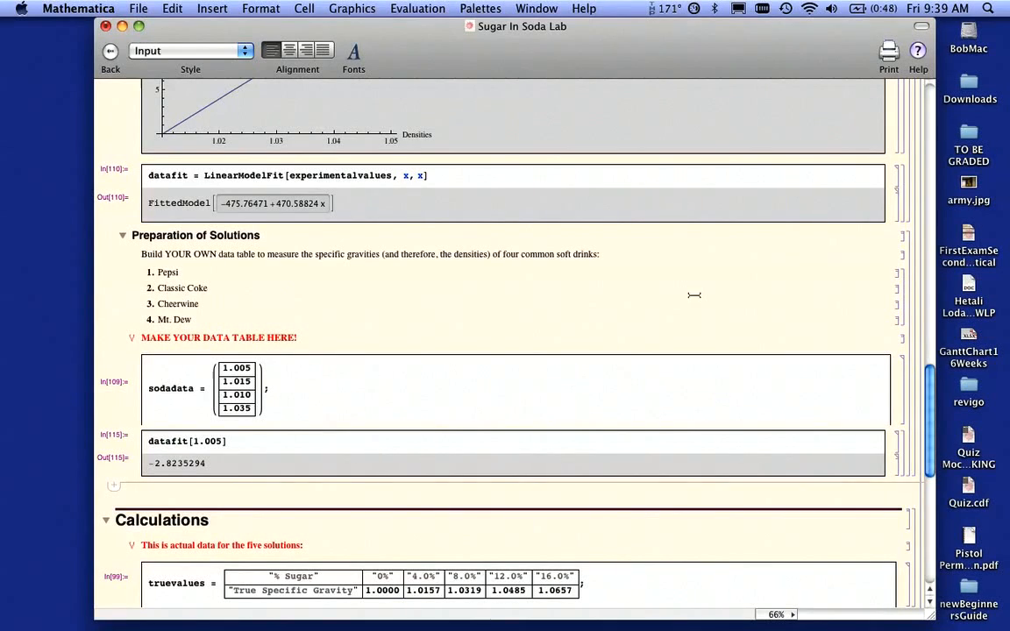
Set the first sodadata value to 1.01 and re-evaluate the assignment
{"action": "scroll", "coordinate": [832, 350], "scroll_direction": "up", "scroll_amount": 5}
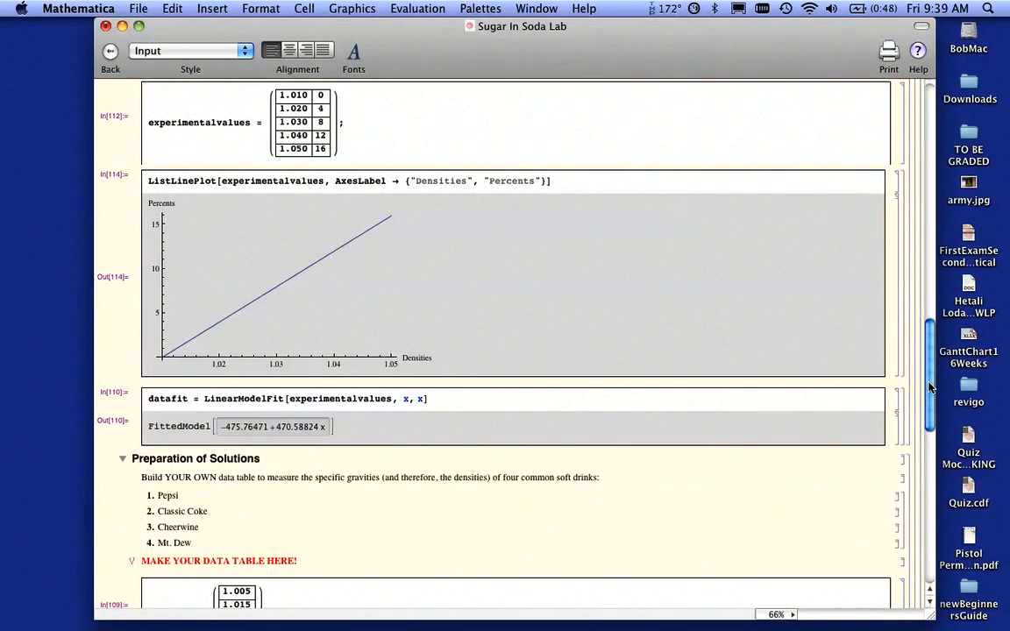
{"action": "scroll", "coordinate": [931, 388], "scroll_direction": "down", "scroll_amount": 5}
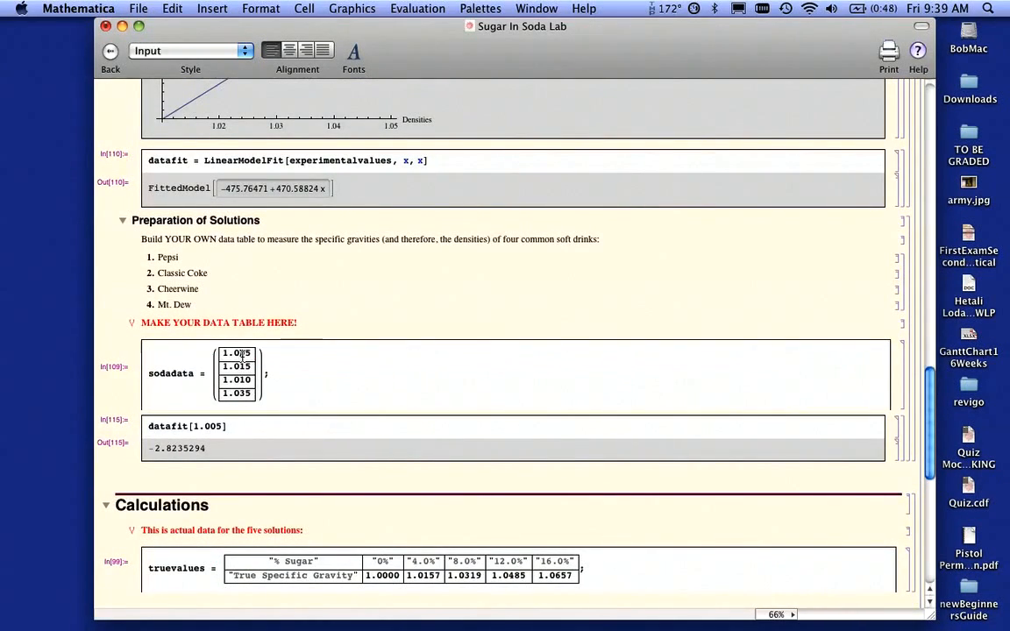
{"action": "type", "text": "15"}
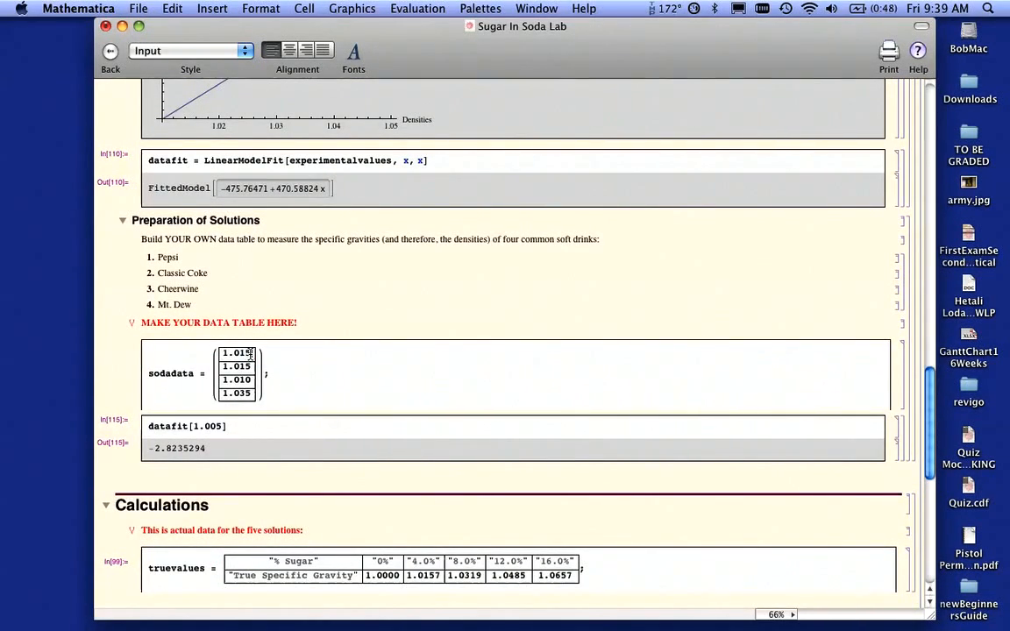
{"action": "key", "text": "BackSpace"}
{"action": "key", "text": "shift+Return"}
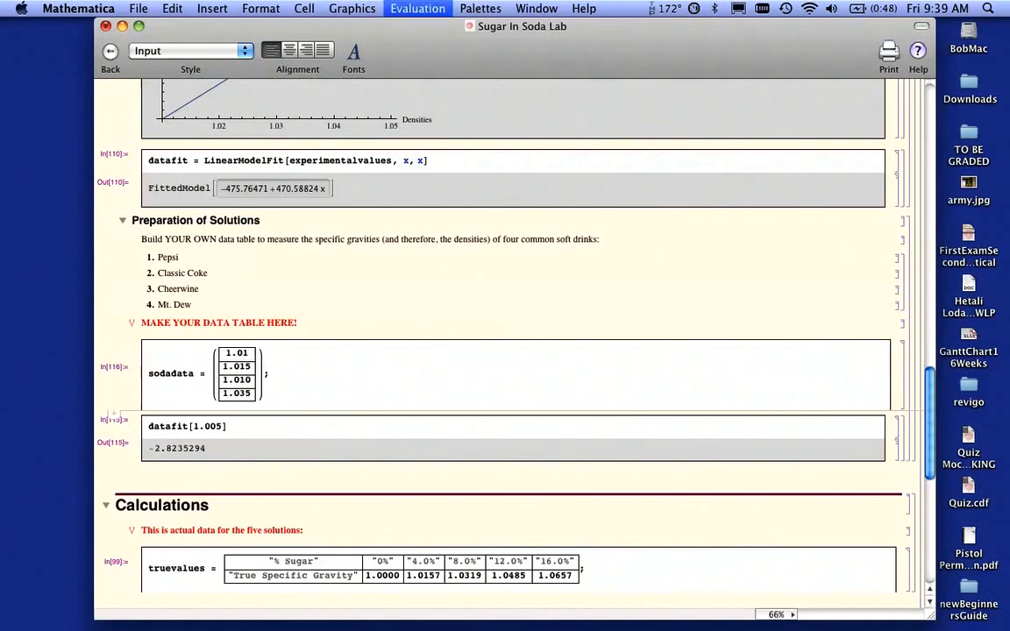
Set the argument of the datafit evaluation below sodadata to 1.01, and re-evaluate it
{"action": "left_click_drag", "start_coordinate": [210, 428], "coordinate": [223, 428]}
{"action": "type", "text": "1"}
{"action": "key", "text": "shift+Return"}
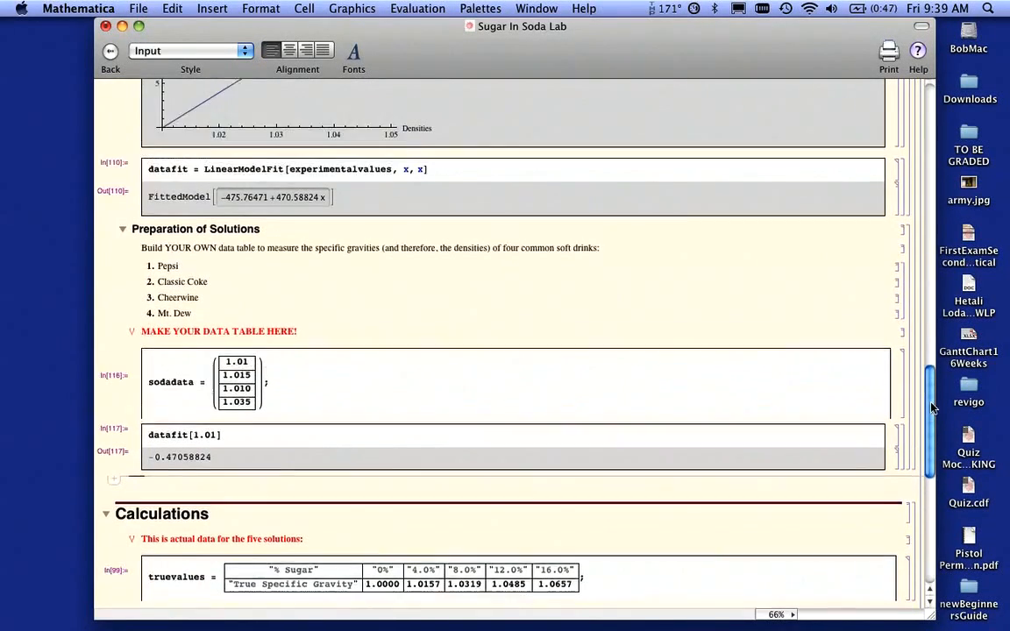
Evaluate the fitted model at the last soda's specific gravity by changing the call to datafit[1.035]
{"action": "scroll", "coordinate": [927, 408], "scroll_direction": "down", "scroll_amount": 3}
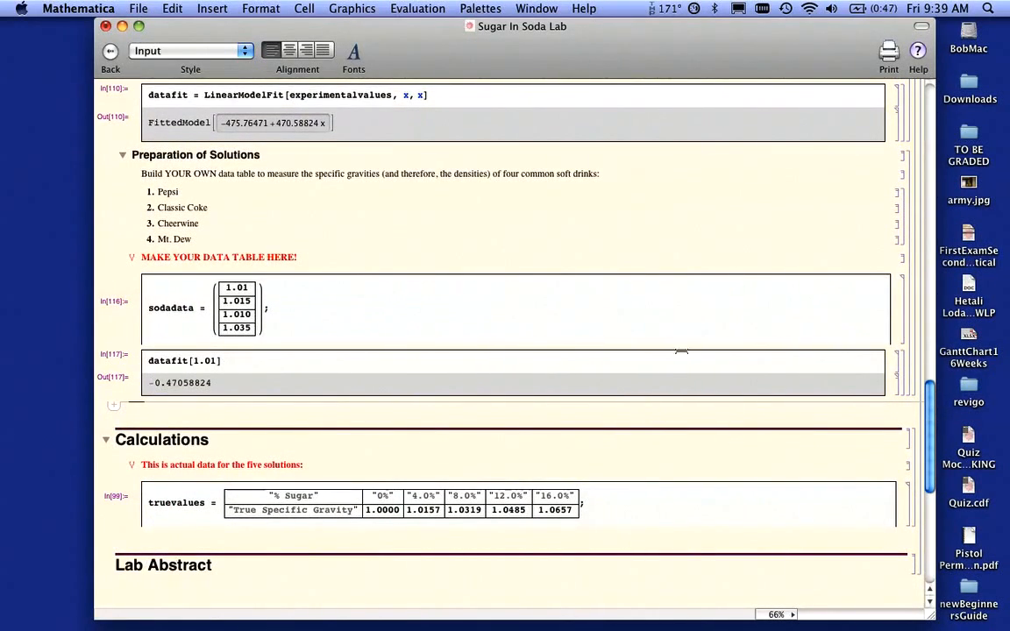
{"action": "scroll", "coordinate": [931, 414], "scroll_direction": "up", "scroll_amount": 1}
{"action": "scroll", "coordinate": [930, 414], "scroll_direction": "up", "scroll_amount": 2}
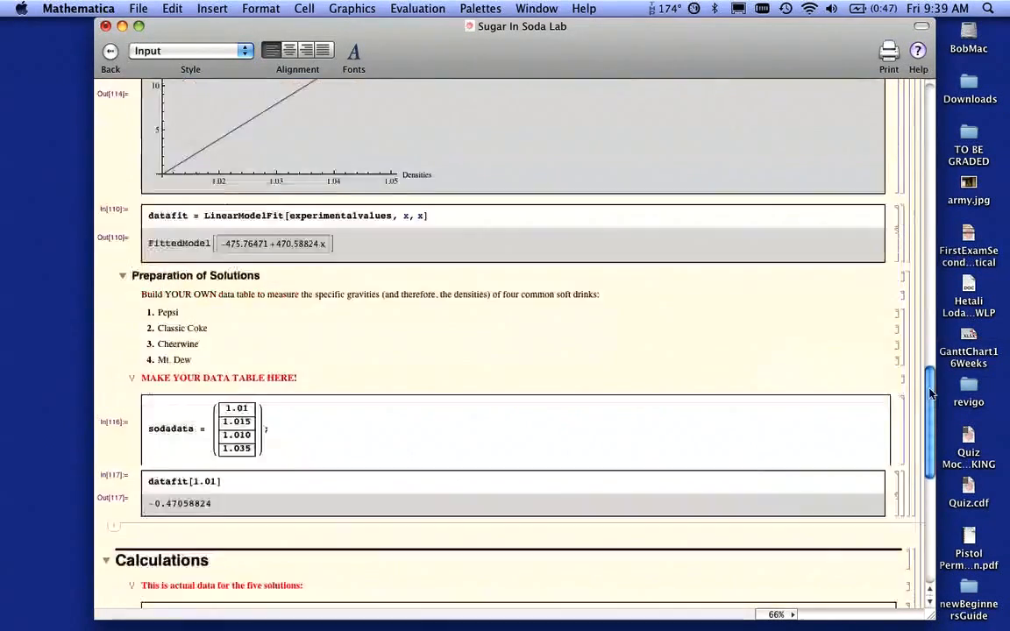
{"action": "left_click_drag", "start_coordinate": [927, 400], "coordinate": [906, 401]}
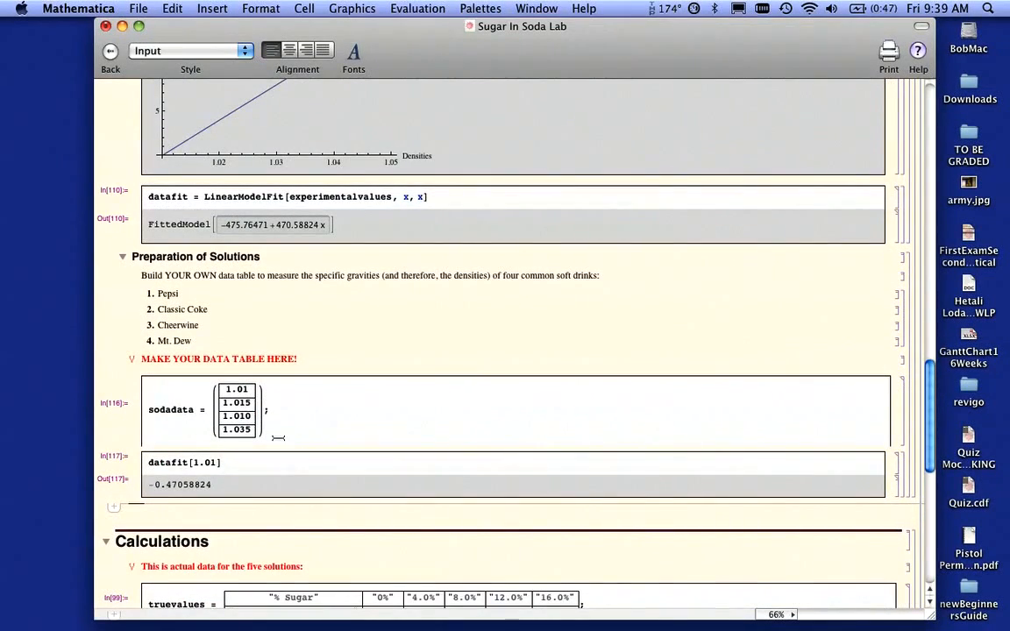
{"action": "double_click", "coordinate": [202, 463]}
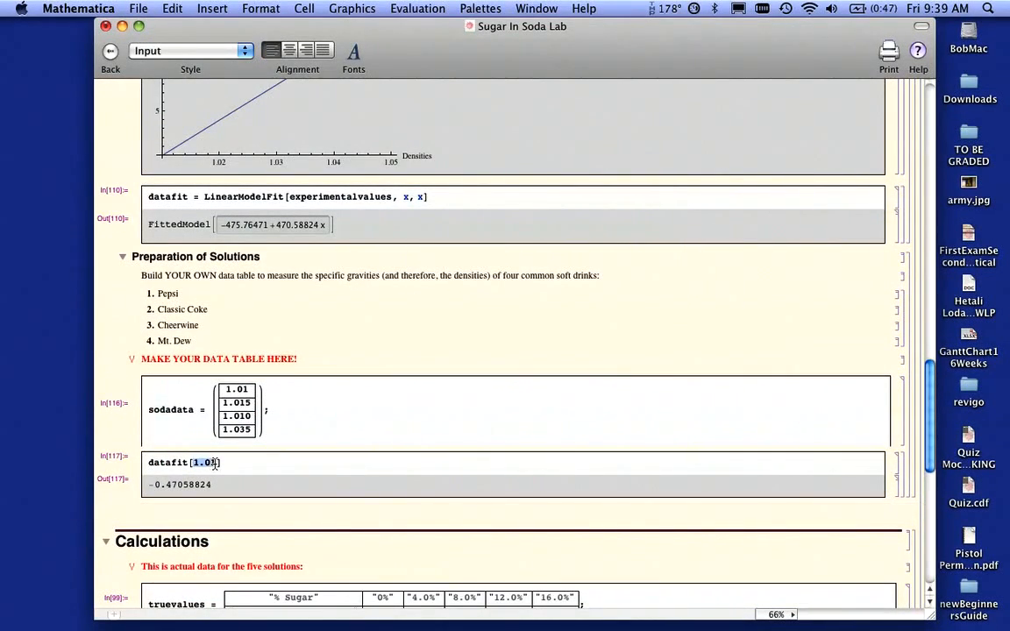
{"action": "type", "text": "1.035"}
{"action": "key", "text": "shift+Return"}
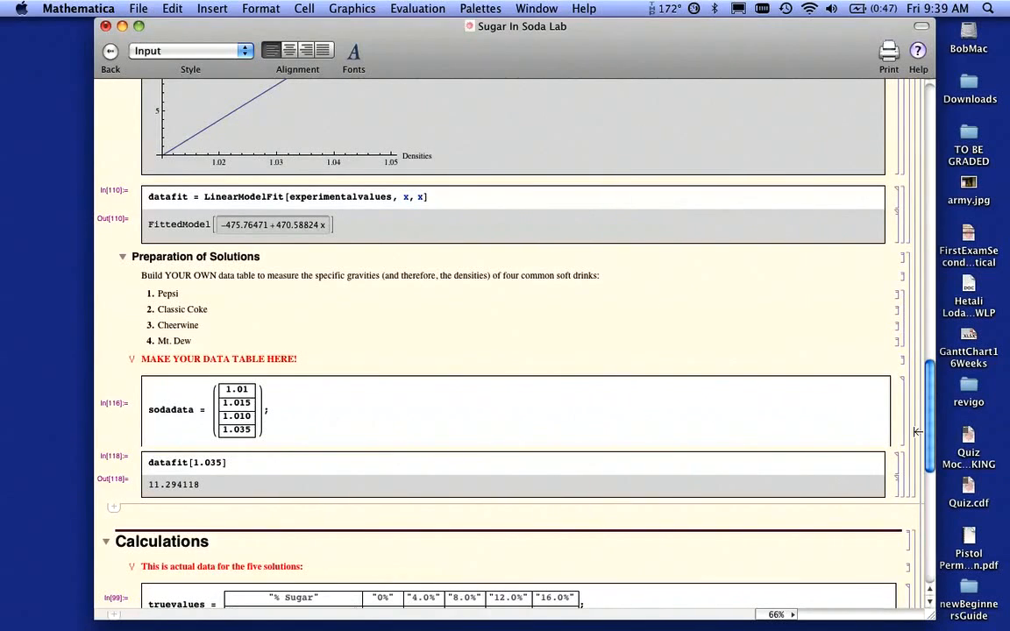
Suppress the LinearModelFit output with a semicolon, add Normal[datafit] on a second line of that cell, and evaluate it
{"action": "scroll", "coordinate": [929, 375], "scroll_direction": "up", "scroll_amount": 5}
{"action": "scroll", "coordinate": [929, 375], "scroll_direction": "up", "scroll_amount": 2}
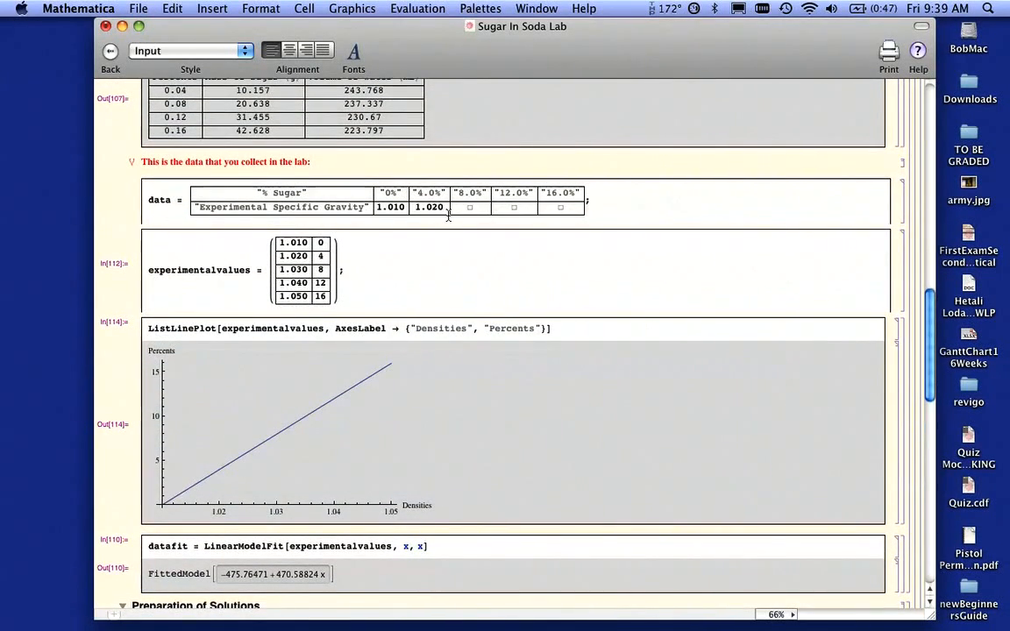
{"action": "left_click_drag", "start_coordinate": [375, 207], "coordinate": [526, 194]}
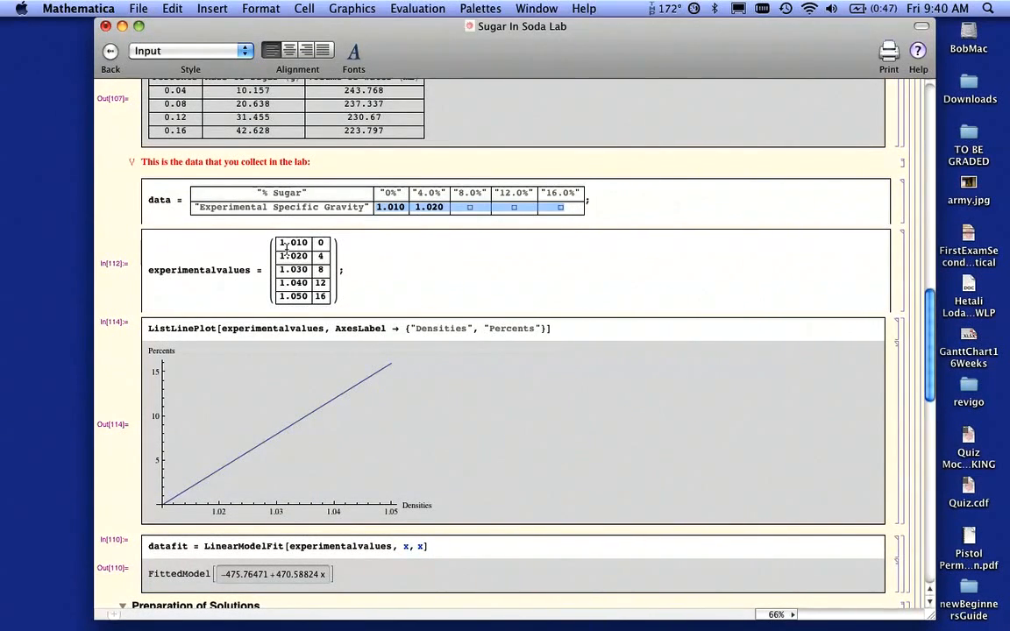
{"action": "left_click_drag", "start_coordinate": [263, 230], "coordinate": [329, 296]}
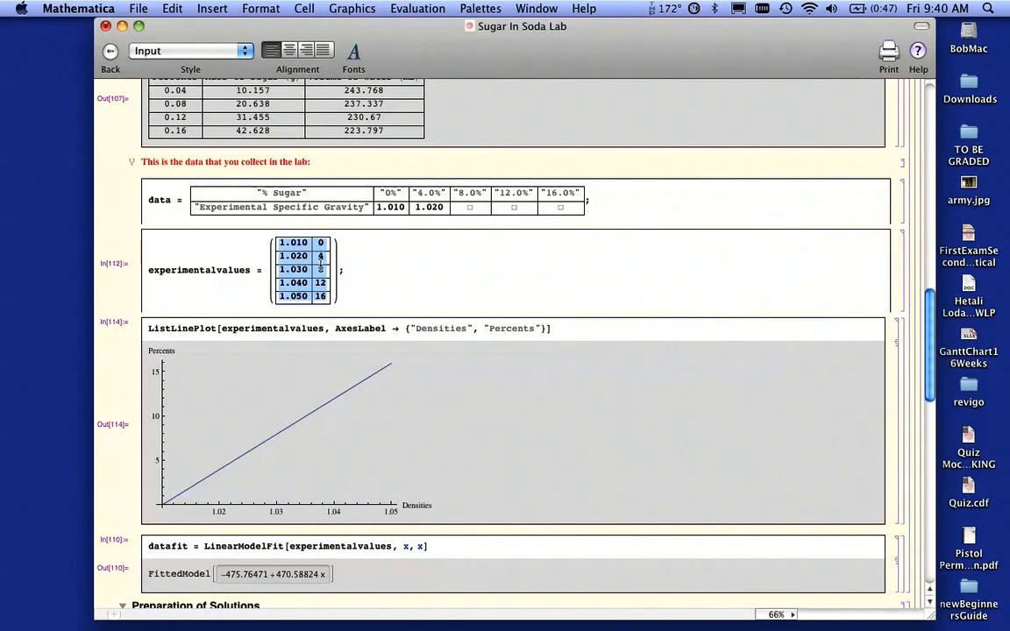
{"action": "left_click_drag", "start_coordinate": [929, 337], "coordinate": [929, 363]}
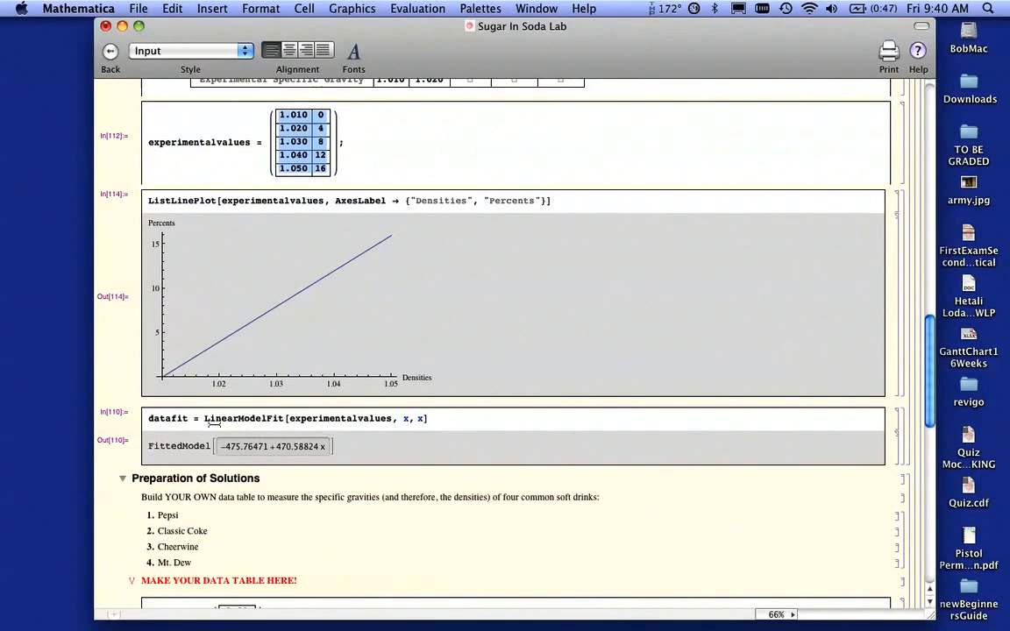
{"action": "left_click", "coordinate": [443, 419]}
{"action": "type", "text": ";"}
{"action": "key", "text": "Return"}
{"action": "type", "text": "Normal[datafit]"}
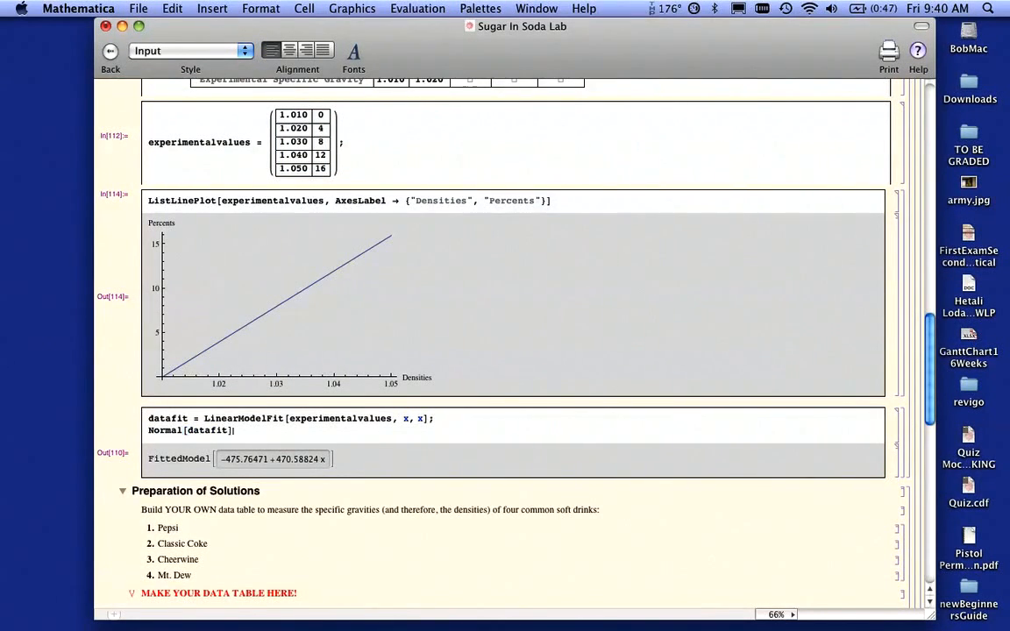
{"action": "key", "text": "shift+Return"}
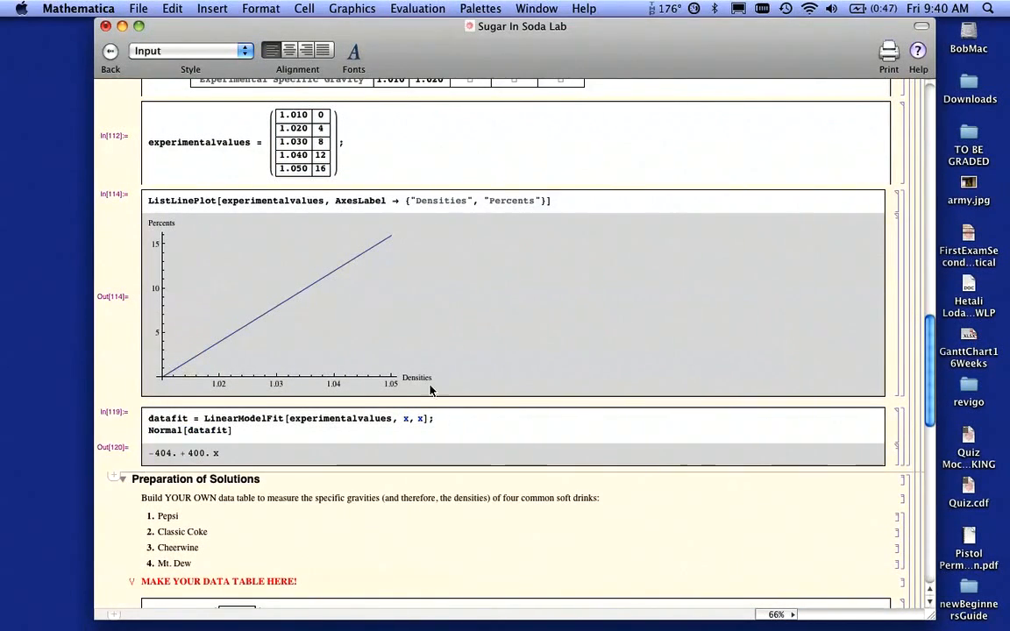
Wrap Normal[datafit] in TraditionalForm and re-evaluate the linear fit cell
{"action": "left_click", "coordinate": [148, 431]}
{"action": "type", "text": "Tradition"}
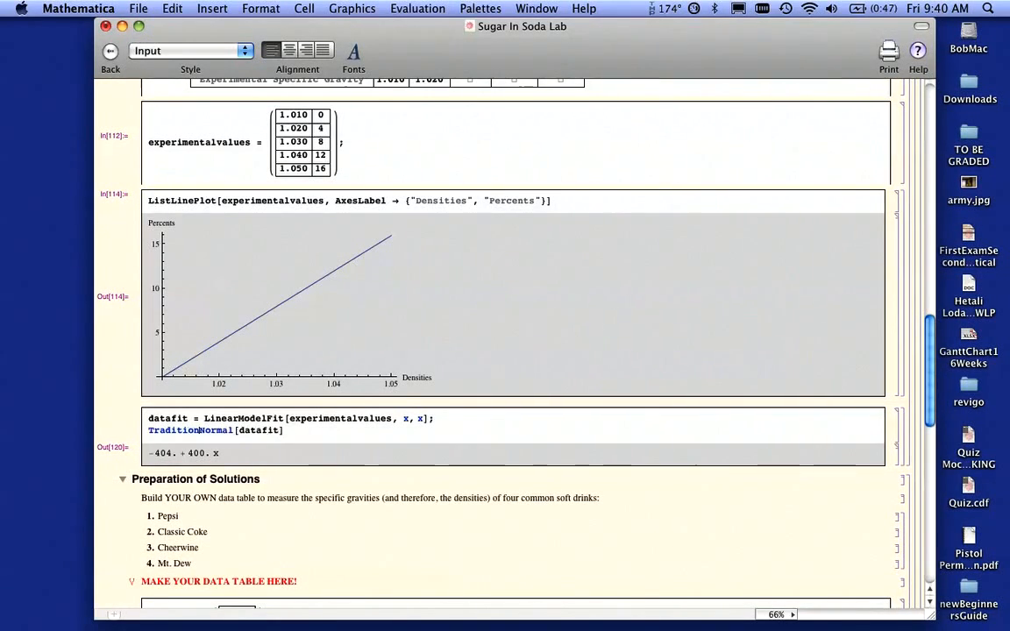
{"action": "type", "text": "alForm["}
{"action": "left_click", "coordinate": [348, 431]}
{"action": "type", "text": "]"}
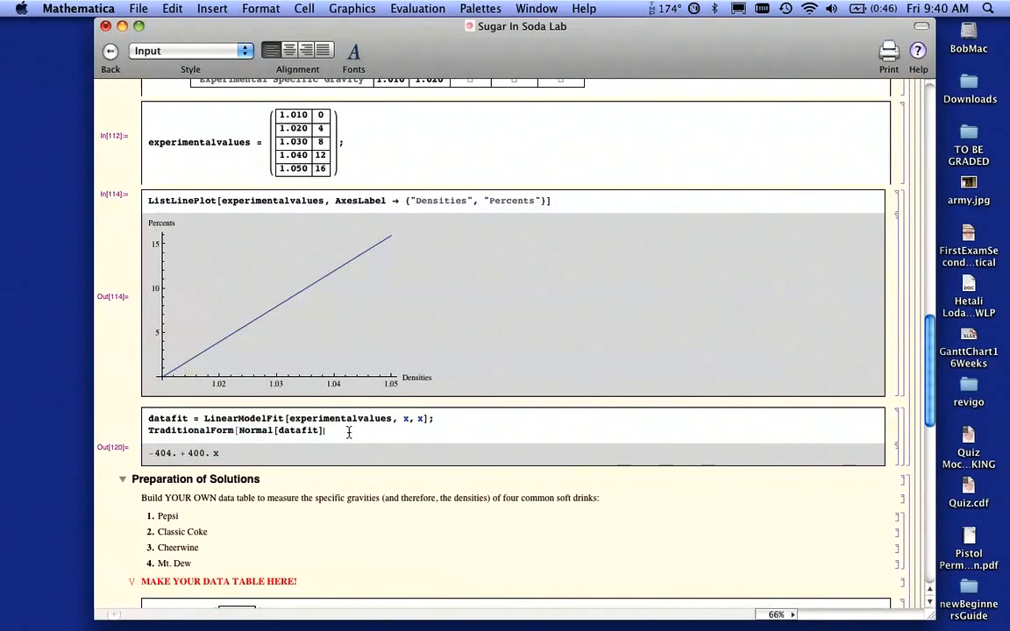
{"action": "key", "text": "shift+Return"}
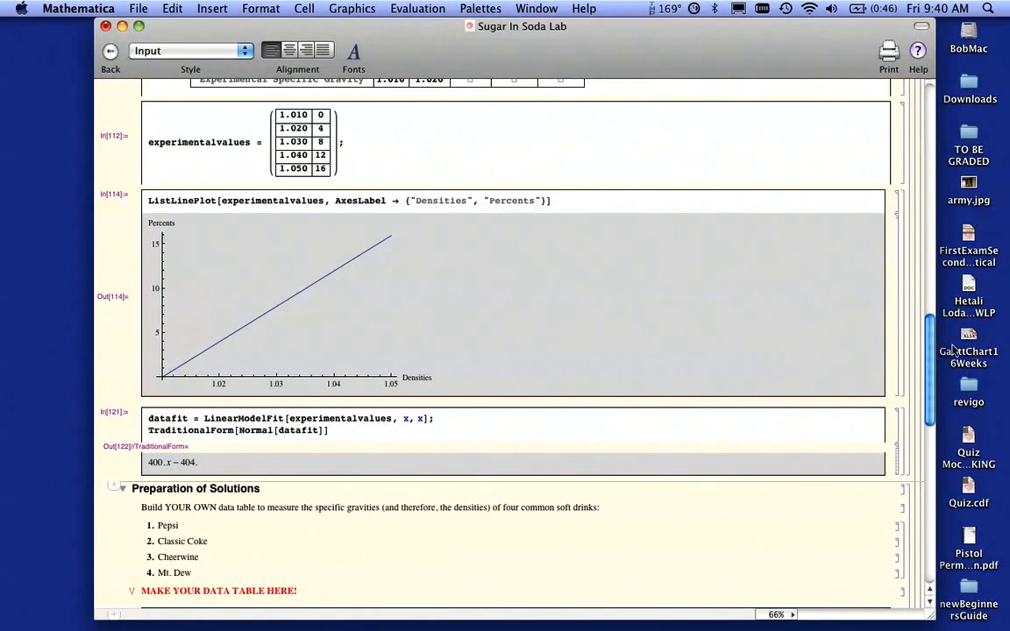
Review how the datafit definition is used in the datafit[1.035] cell below sodadata
{"action": "scroll", "coordinate": [429, 434], "scroll_direction": "down", "scroll_amount": 5}
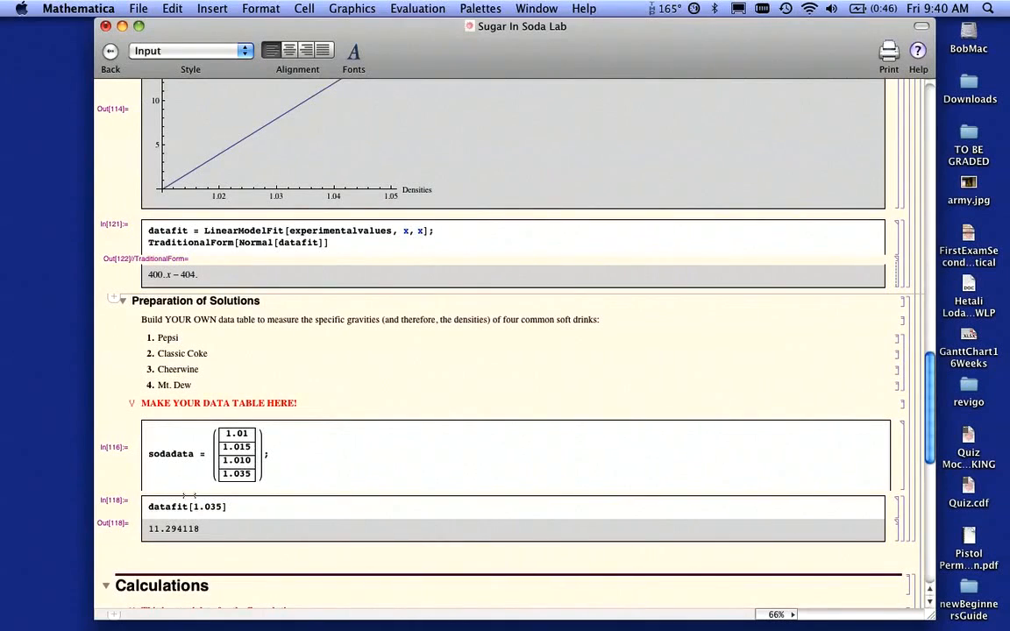
{"action": "left_click", "coordinate": [146, 510]}
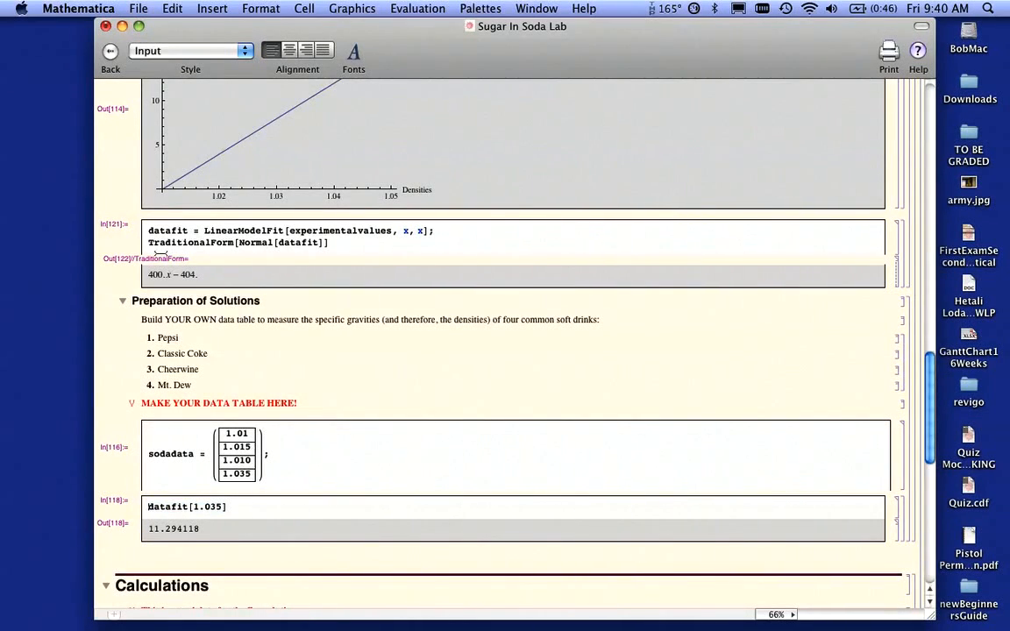
{"action": "left_click_drag", "start_coordinate": [148, 231], "coordinate": [186, 235]}
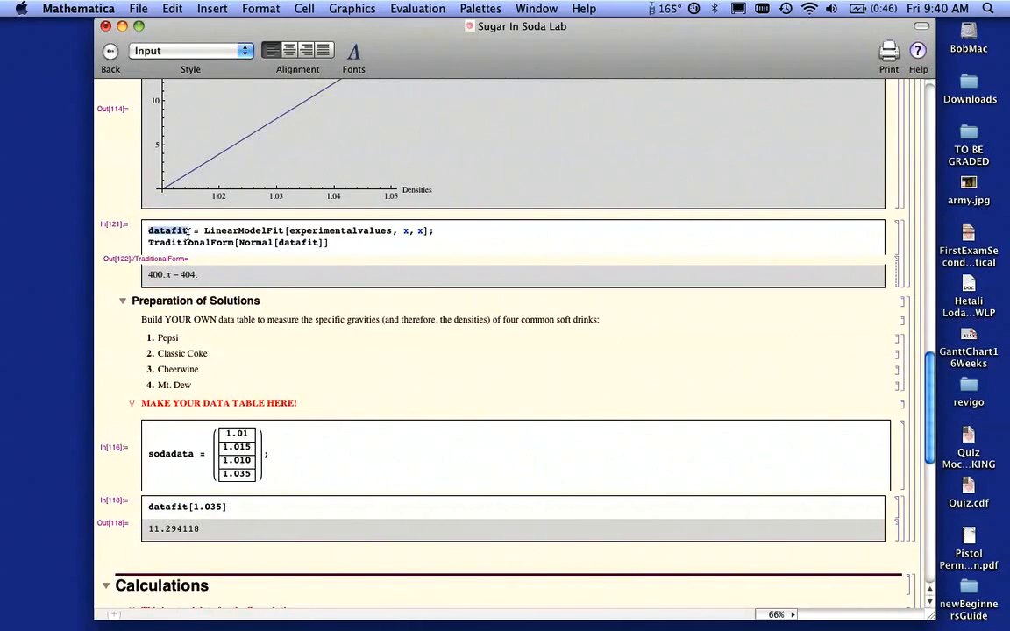
{"action": "double_click", "coordinate": [195, 507]}
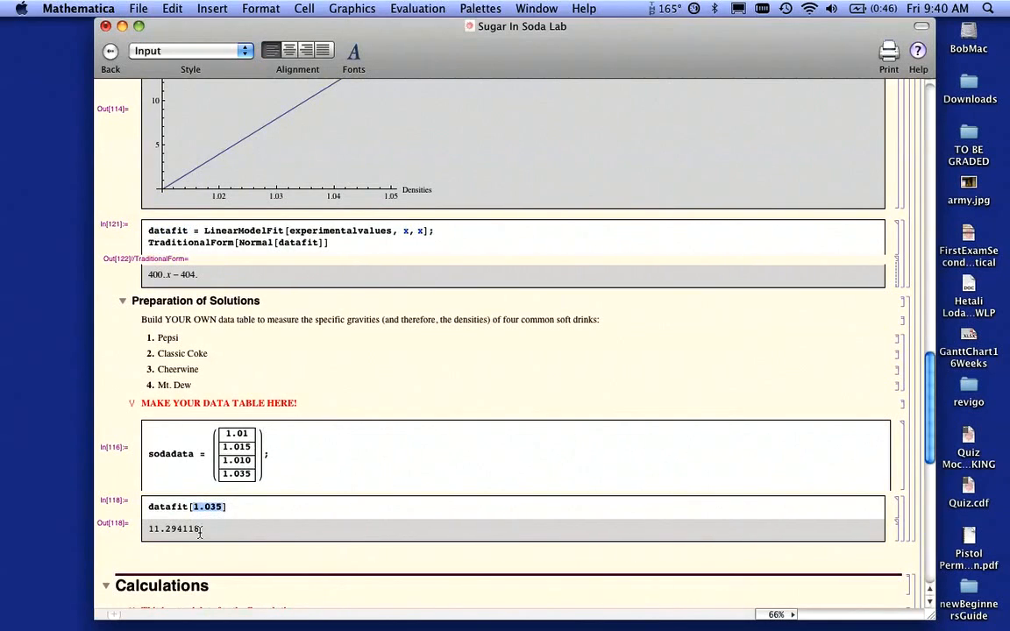
Begin a delayed definition percenterror[experimental_, truevalues_] := in a new cell below truevalues in the Calculations section
{"action": "left_click_drag", "start_coordinate": [144, 533], "coordinate": [297, 524]}
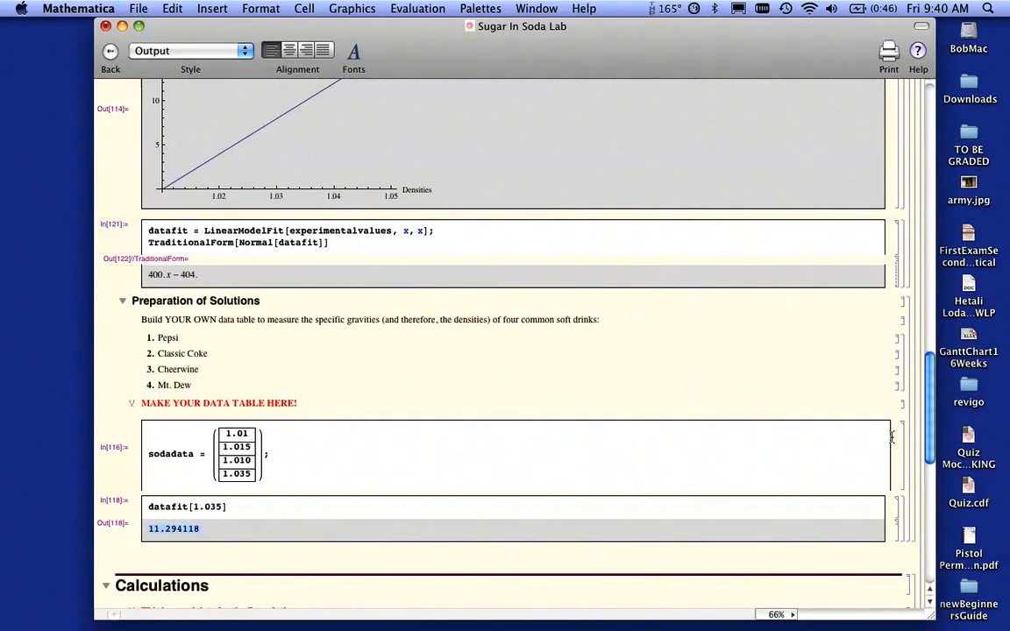
{"action": "scroll", "coordinate": [891, 436], "scroll_direction": "down", "scroll_amount": 5}
{"action": "scroll", "coordinate": [923, 474], "scroll_direction": "down", "scroll_amount": 2}
{"action": "left_click", "coordinate": [302, 427]}
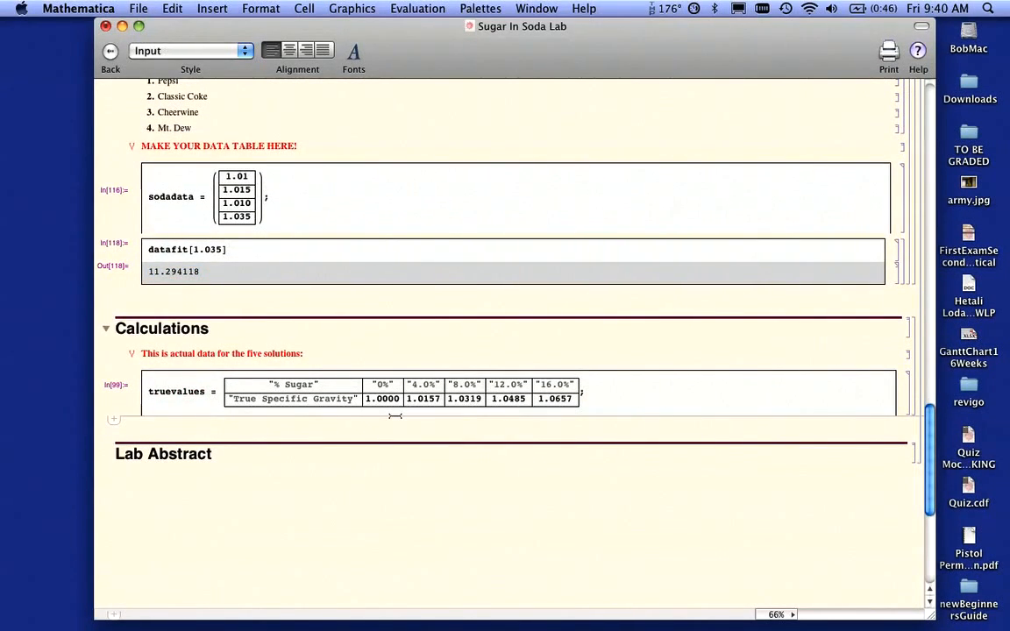
{"action": "type", "text": "percent"}
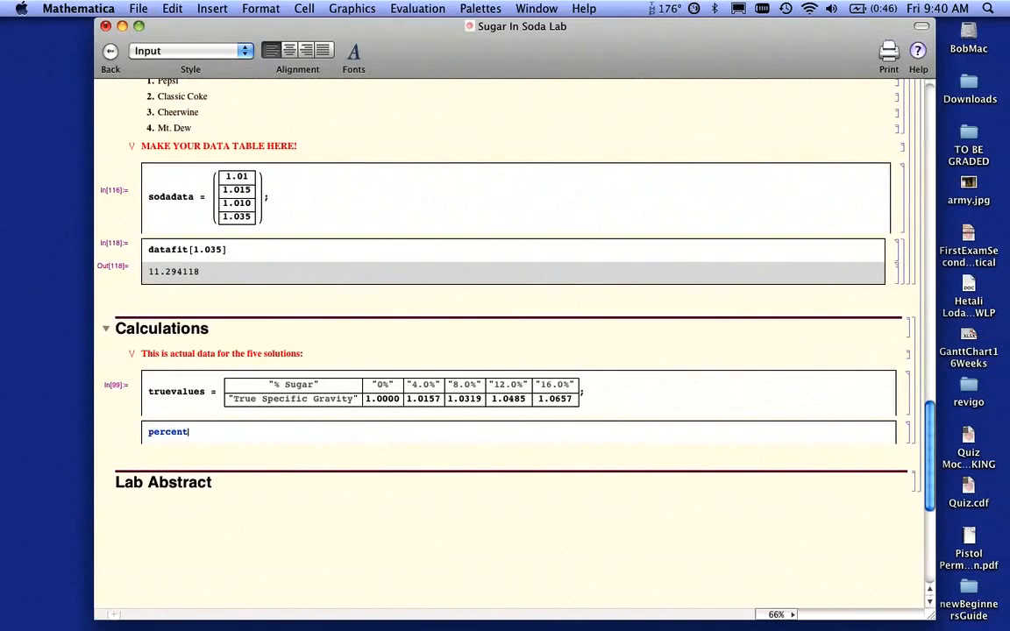
{"action": "type", "text": "error[experimental_"}
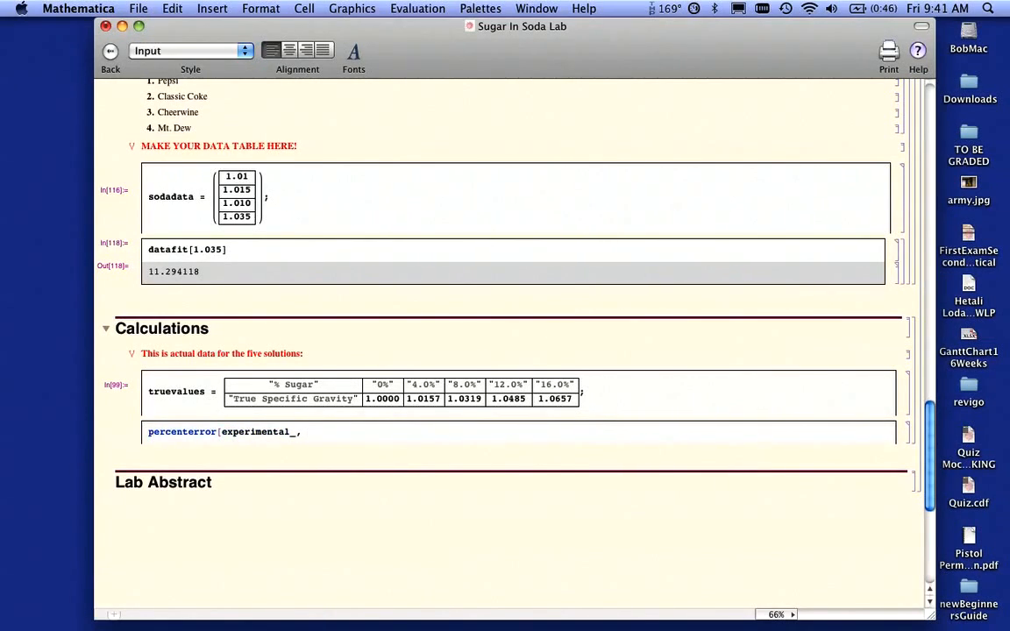
{"action": "type", "text": ", truevalues_] :="}
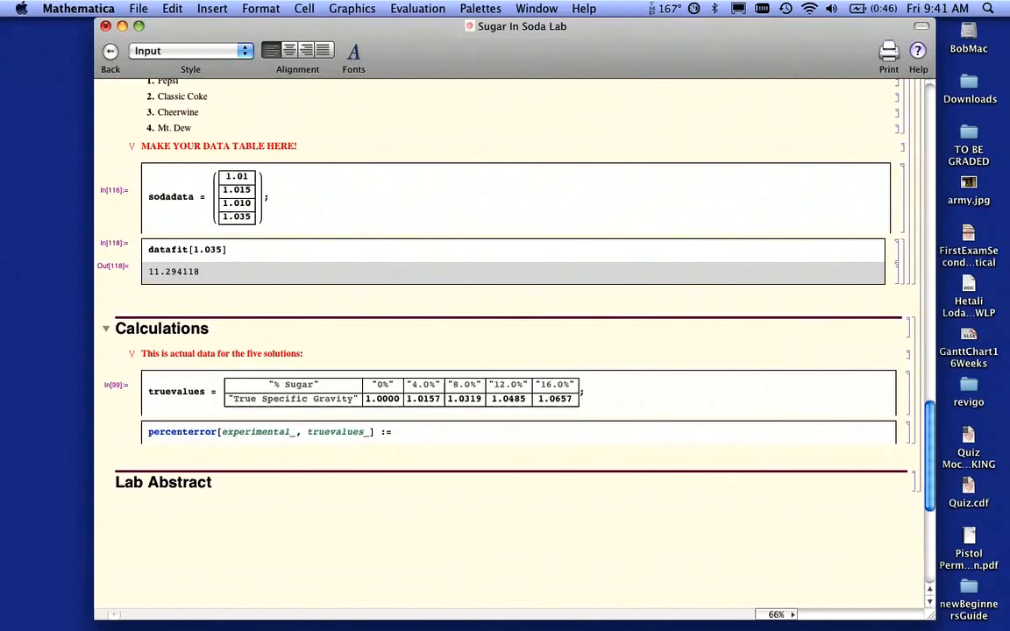
Enter a fraction as the percenterror body, with experimental - truevalues over truevalues
{"action": "key", "text": "ctrl+slash"}
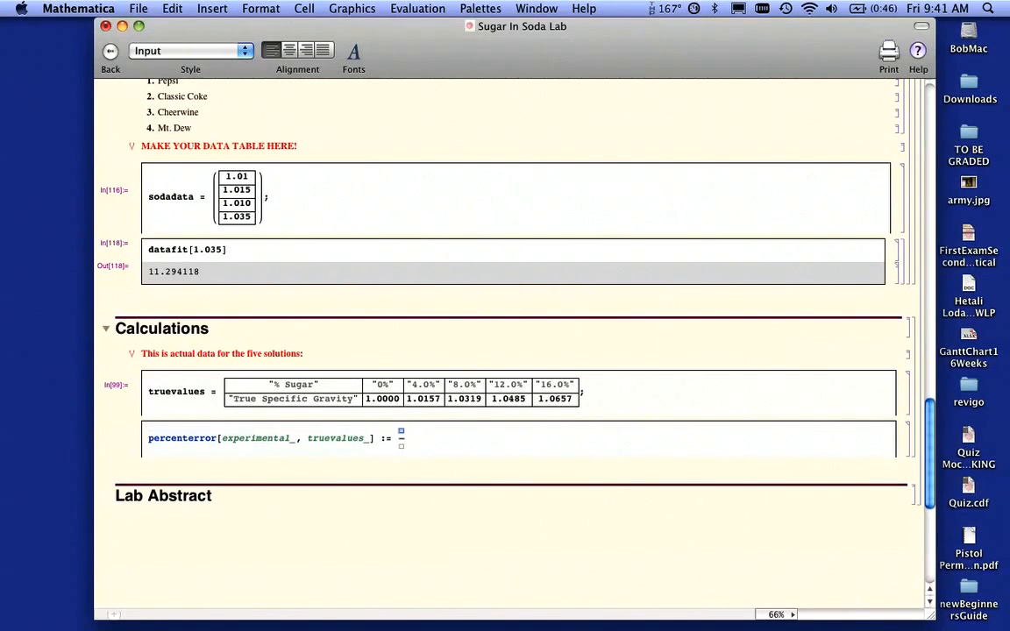
{"action": "type", "text": "experimental - truevalues"}
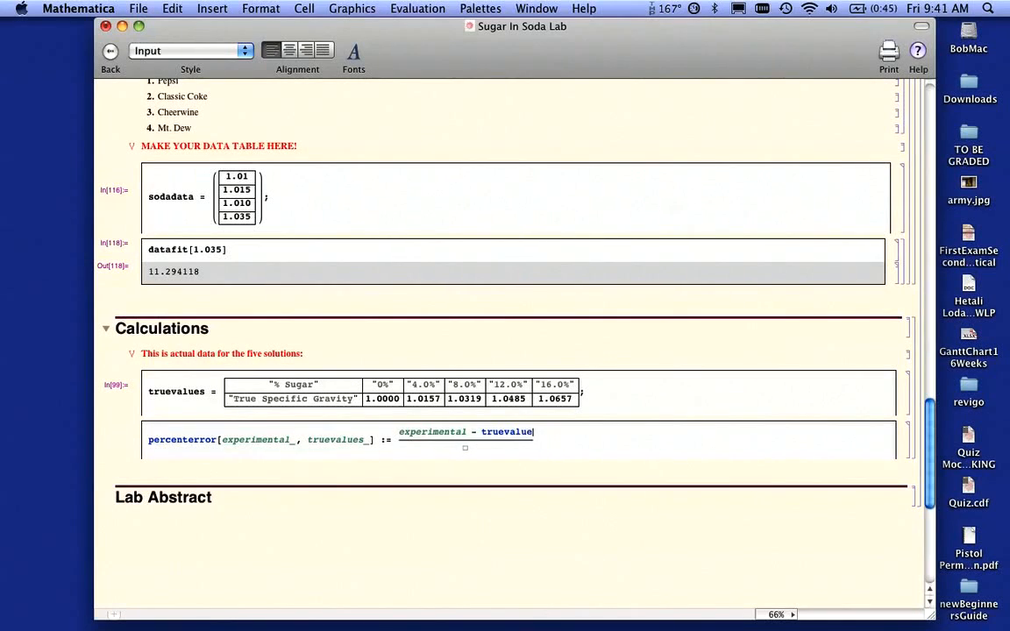
{"action": "left_click", "coordinate": [468, 450]}
{"action": "type", "text": "truevalues"}
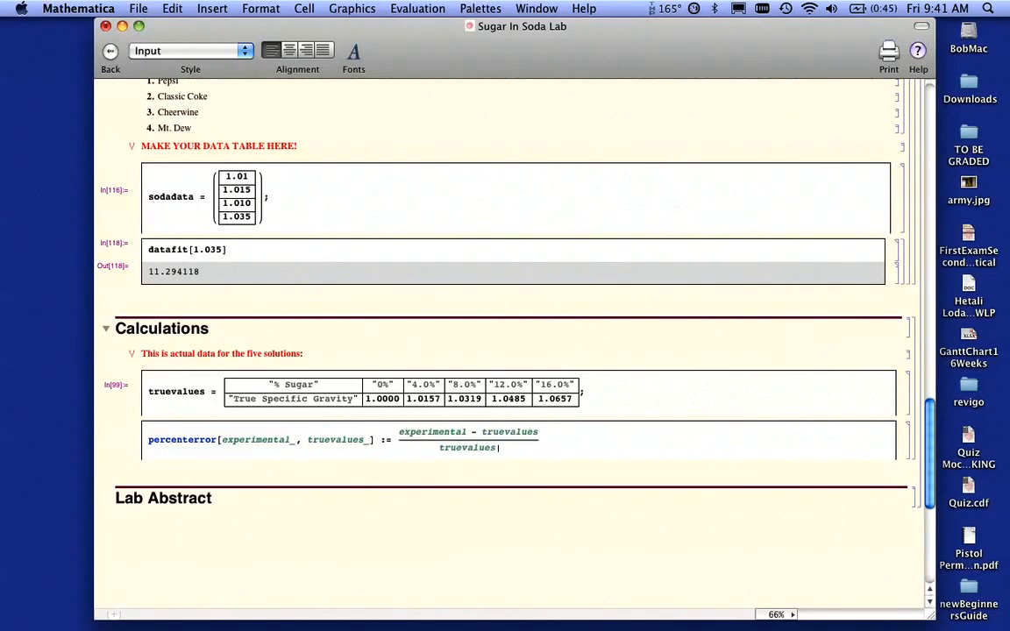
Wrap the percenterror fraction in Abs[ ], multiply it by 100, and evaluate the definition
{"action": "left_click", "coordinate": [405, 443]}
{"action": "type", "text": "Abs["}
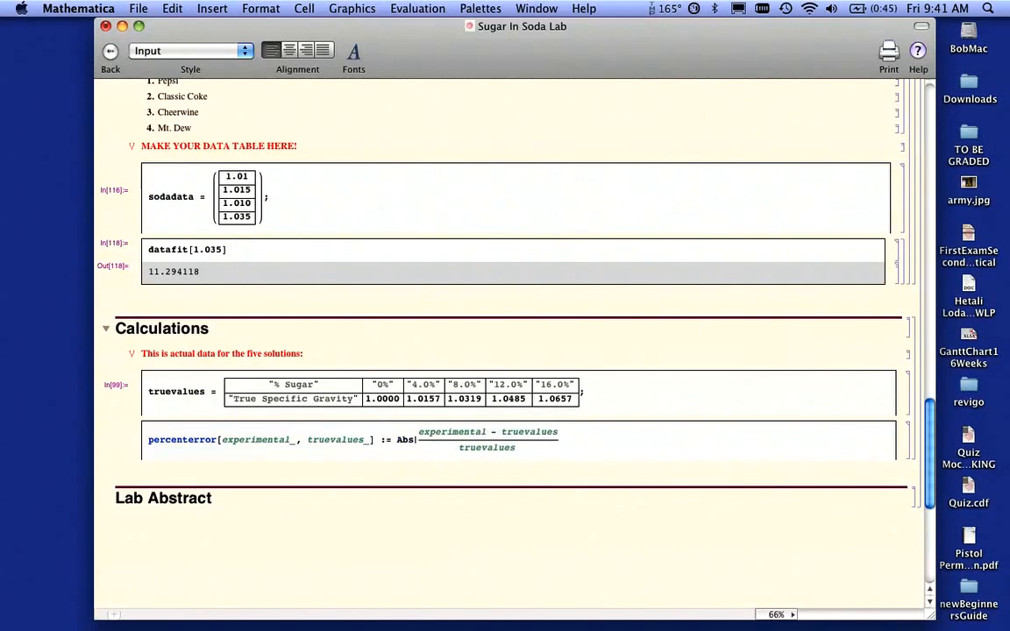
{"action": "type", "text": "["}
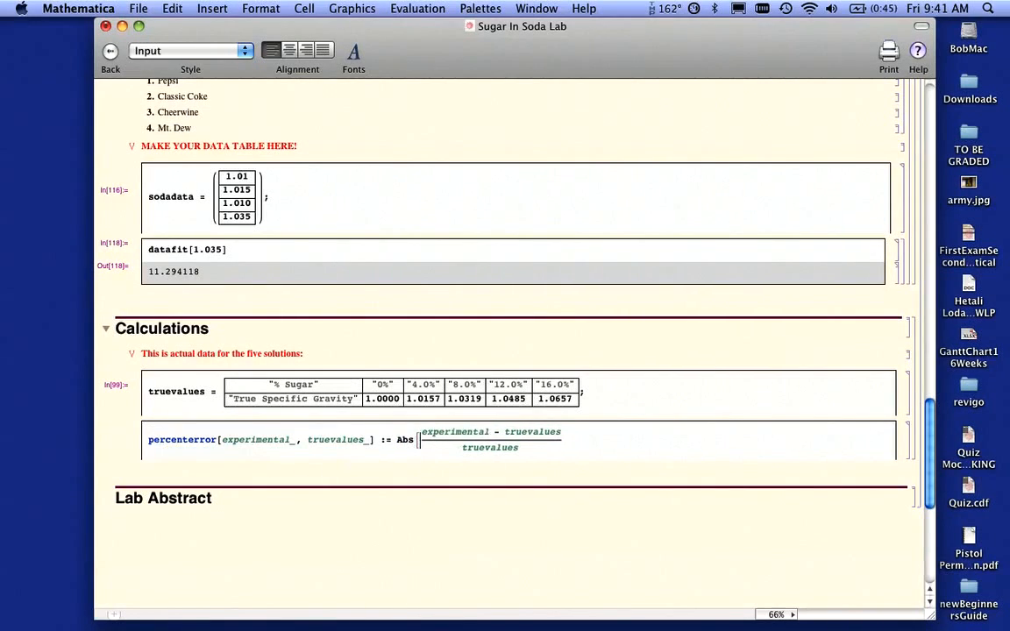
{"action": "left_click", "coordinate": [576, 445]}
{"action": "type", "text": "] 100"}
{"action": "key", "text": "shift+Return"}
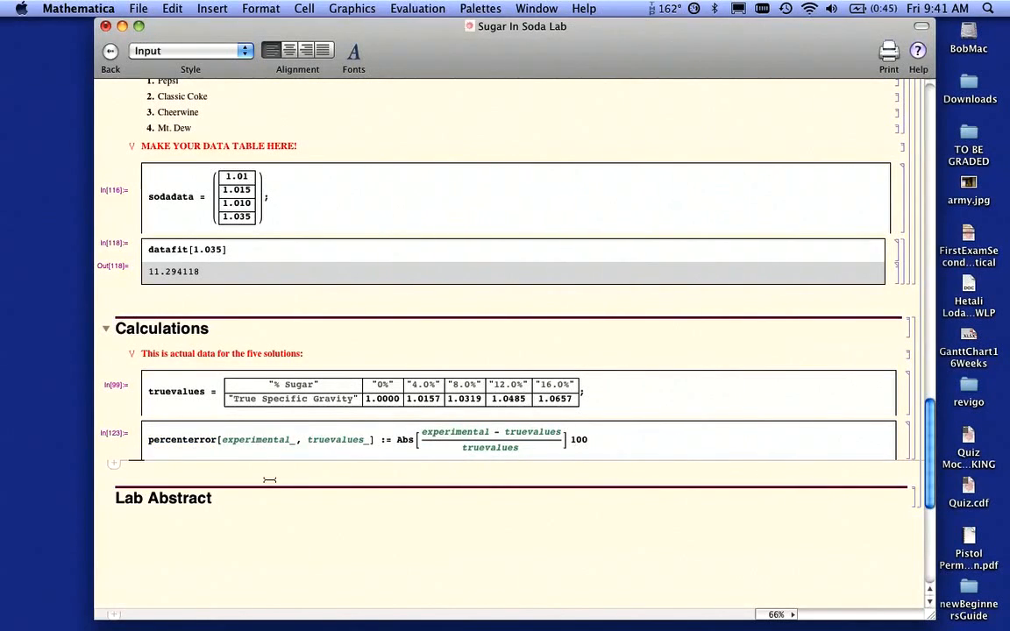
Evaluate percenterror[1.01, 1.00] in a new cell below the function definition
{"action": "left_click", "coordinate": [259, 476]}
{"action": "type", "text": "per"}
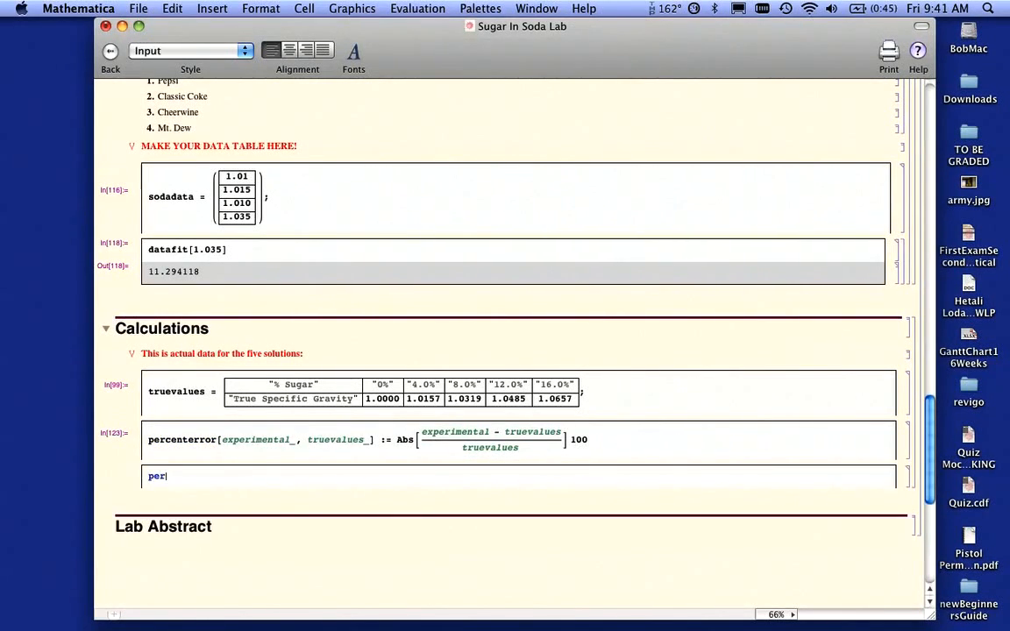
{"action": "type", "text": "centerror[1.01 m, .00]"}
{"action": "key", "text": "shift+Return"}
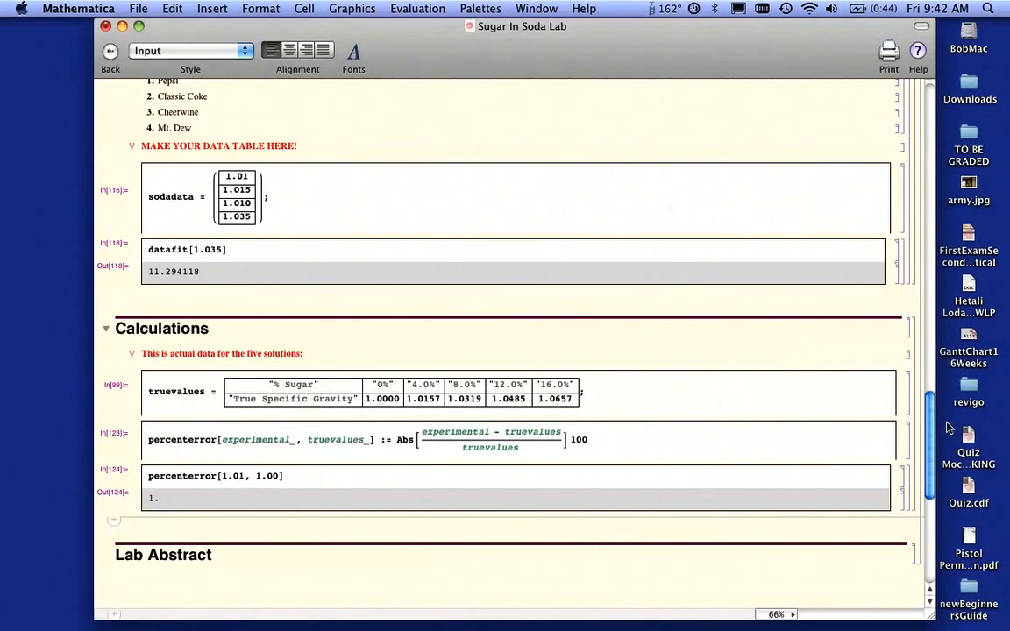
Review the solution preparation grid, the collected specific gravity table, and the experimentalvalues matrix
{"action": "left_click_drag", "start_coordinate": [934, 424], "coordinate": [915, 223]}
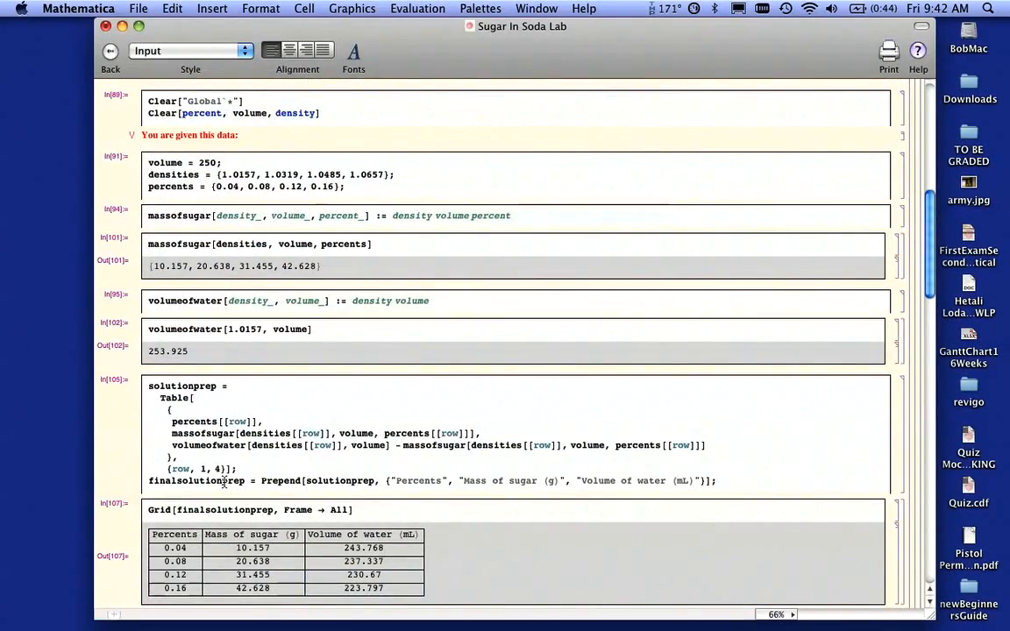
{"action": "left_click_drag", "start_coordinate": [931, 268], "coordinate": [930, 302]}
{"action": "left_click", "coordinate": [237, 369]}
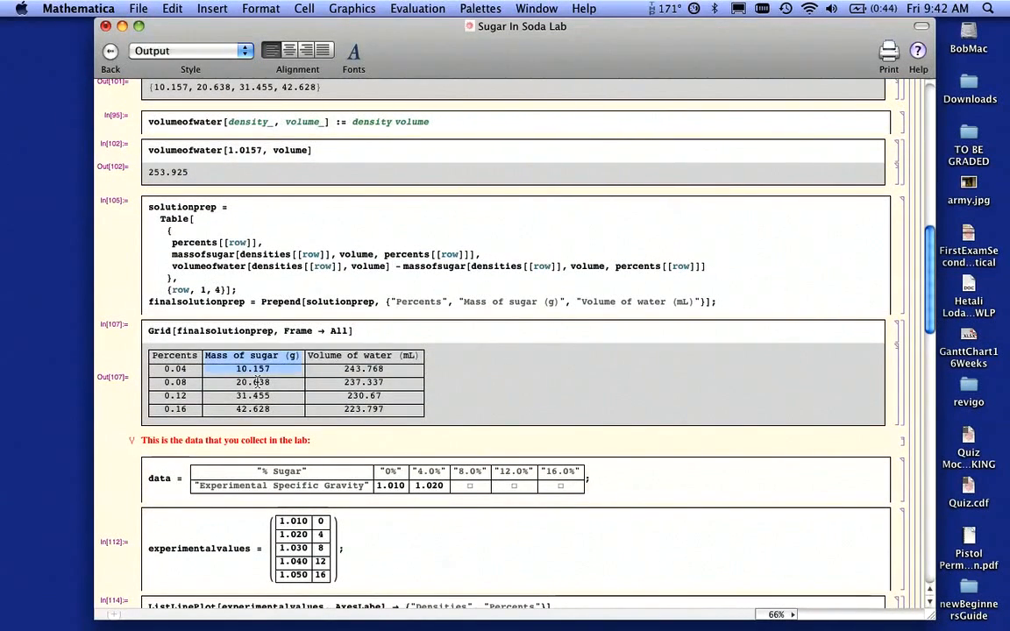
{"action": "double_click", "coordinate": [246, 382]}
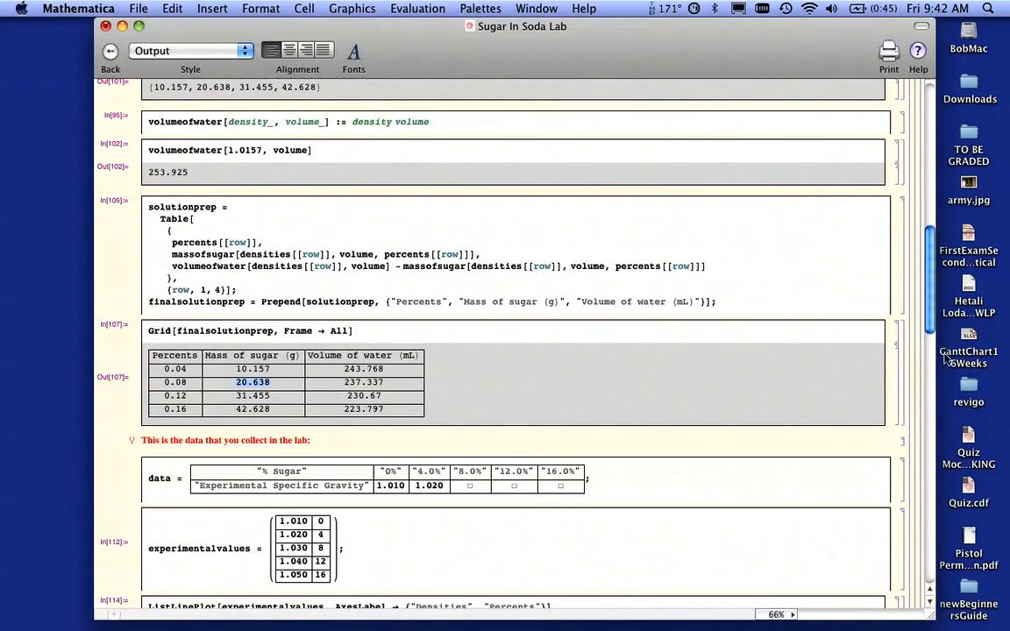
{"action": "scroll", "coordinate": [480, 355], "scroll_direction": "down", "scroll_amount": 5}
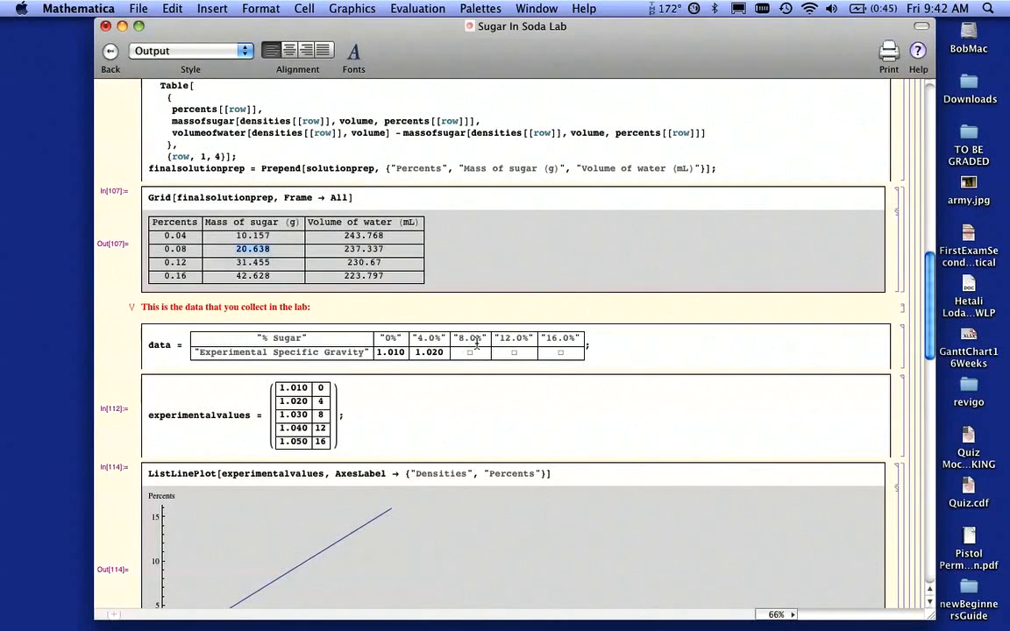
{"action": "left_click", "coordinate": [470, 350]}
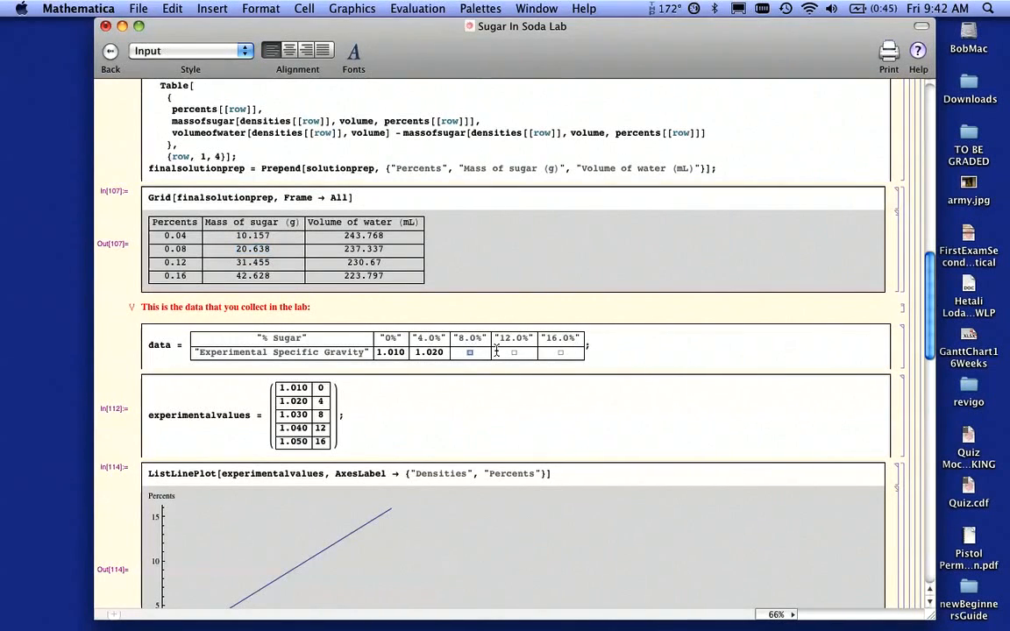
{"action": "left_click", "coordinate": [501, 351]}
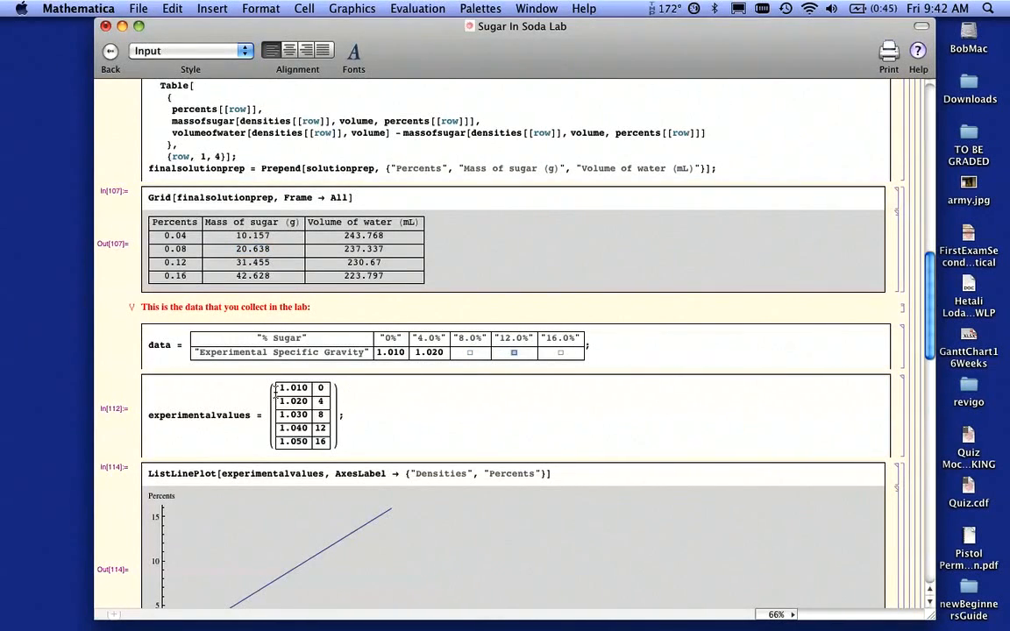
{"action": "left_click_drag", "start_coordinate": [267, 390], "coordinate": [349, 441]}
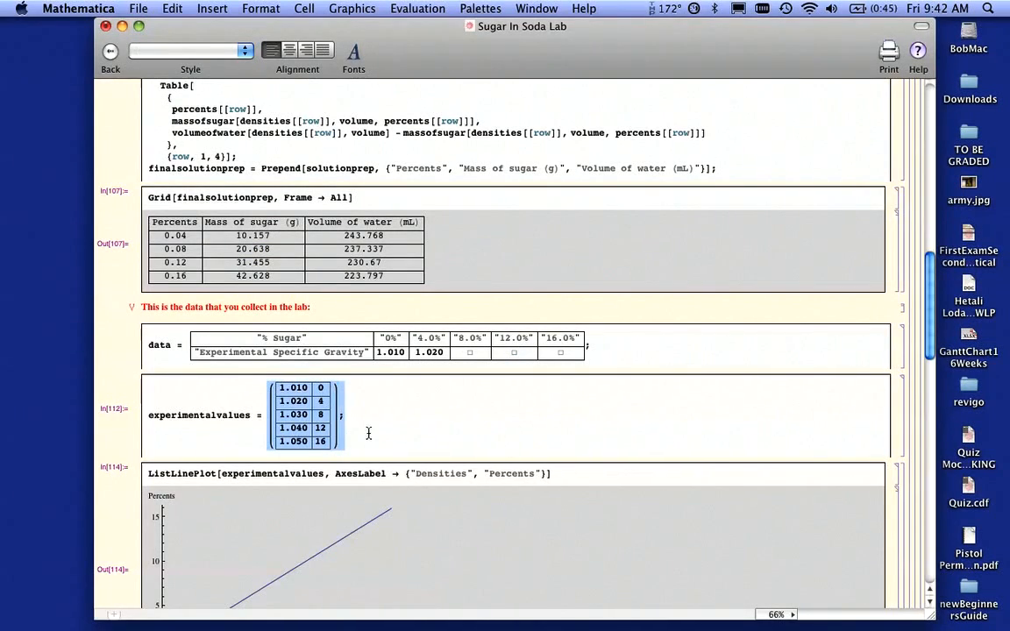
{"action": "left_click", "coordinate": [294, 392]}
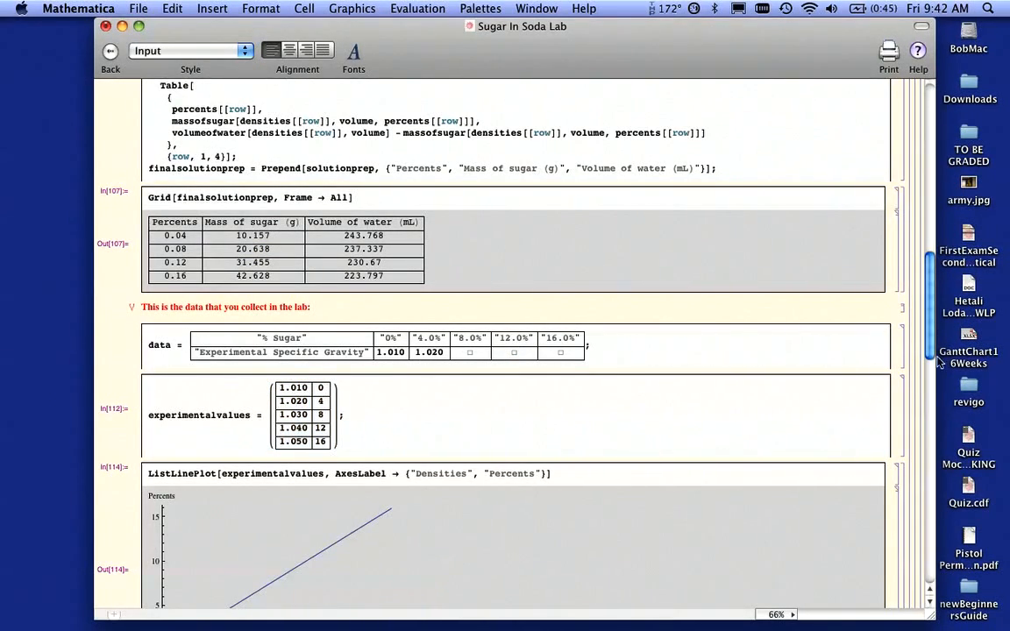
Review the densities plot, the linear fit equation, the sodadata entries, and the datafit[1.035] evaluation
{"action": "scroll", "coordinate": [833, 334], "scroll_direction": "down", "scroll_amount": 5}
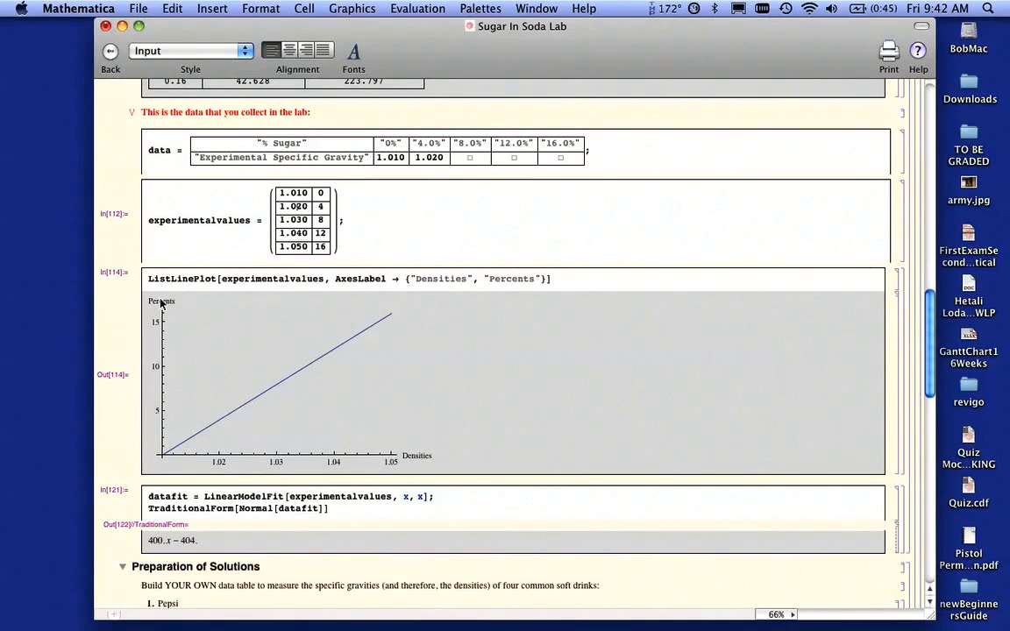
{"action": "scroll", "coordinate": [927, 353], "scroll_direction": "down", "scroll_amount": 5}
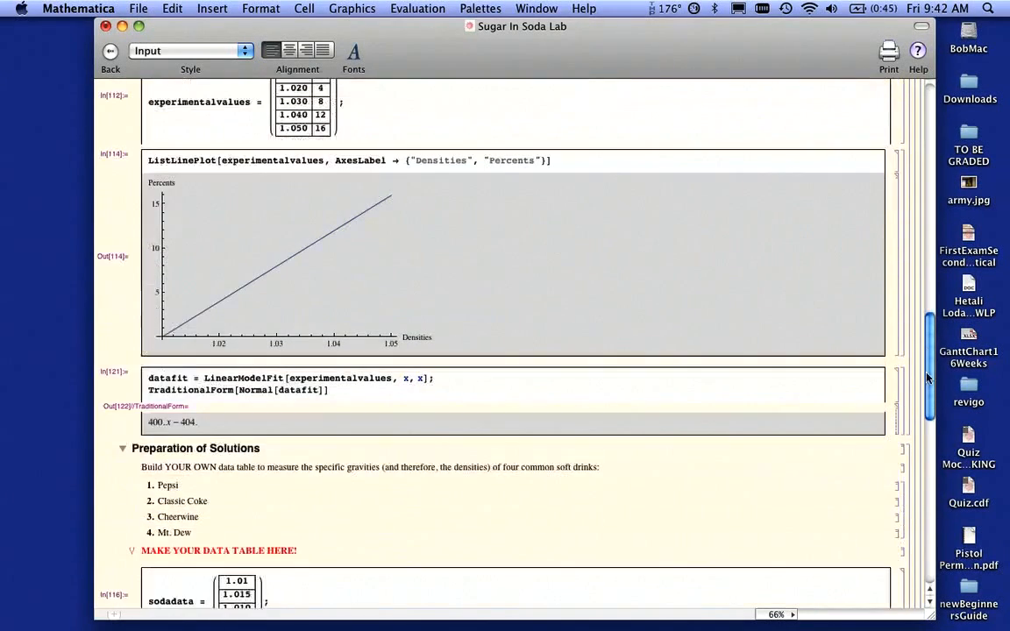
{"action": "left_click_drag", "start_coordinate": [145, 382], "coordinate": [431, 378]}
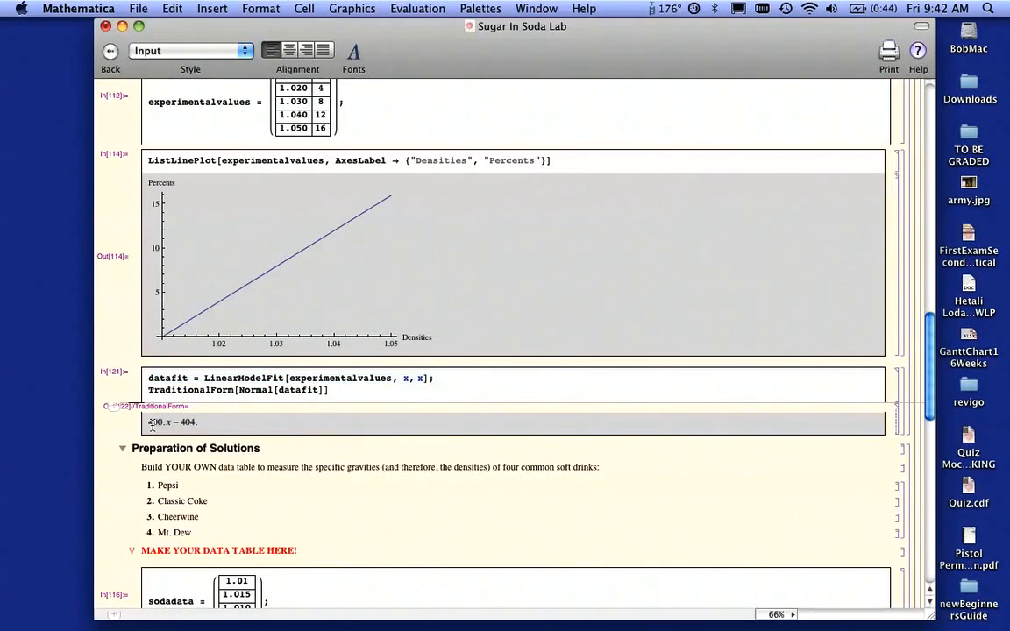
{"action": "left_click_drag", "start_coordinate": [145, 422], "coordinate": [211, 422]}
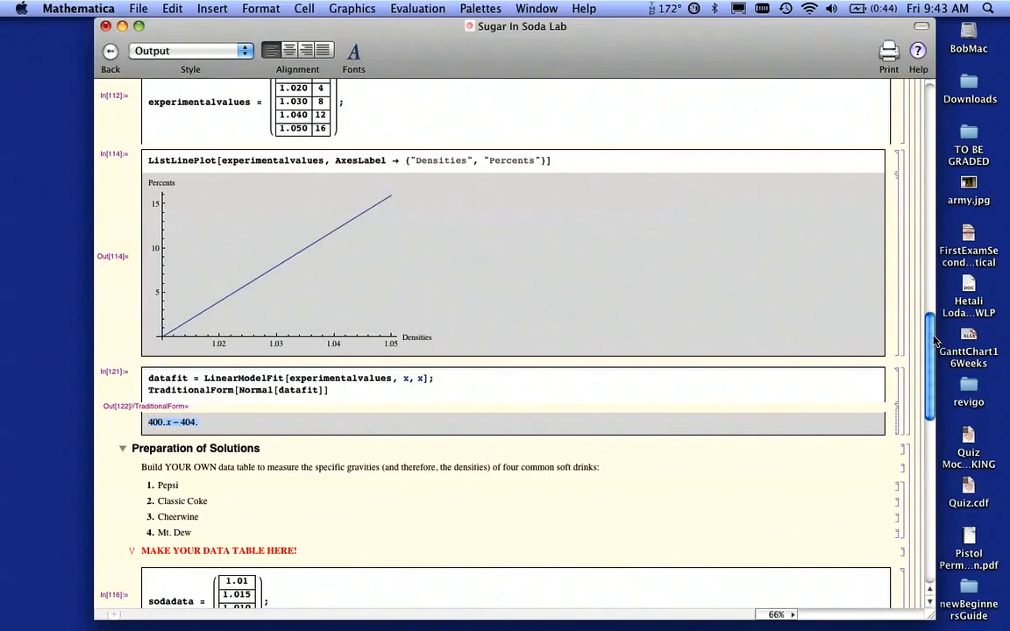
{"action": "scroll", "coordinate": [934, 342], "scroll_direction": "down", "scroll_amount": 5}
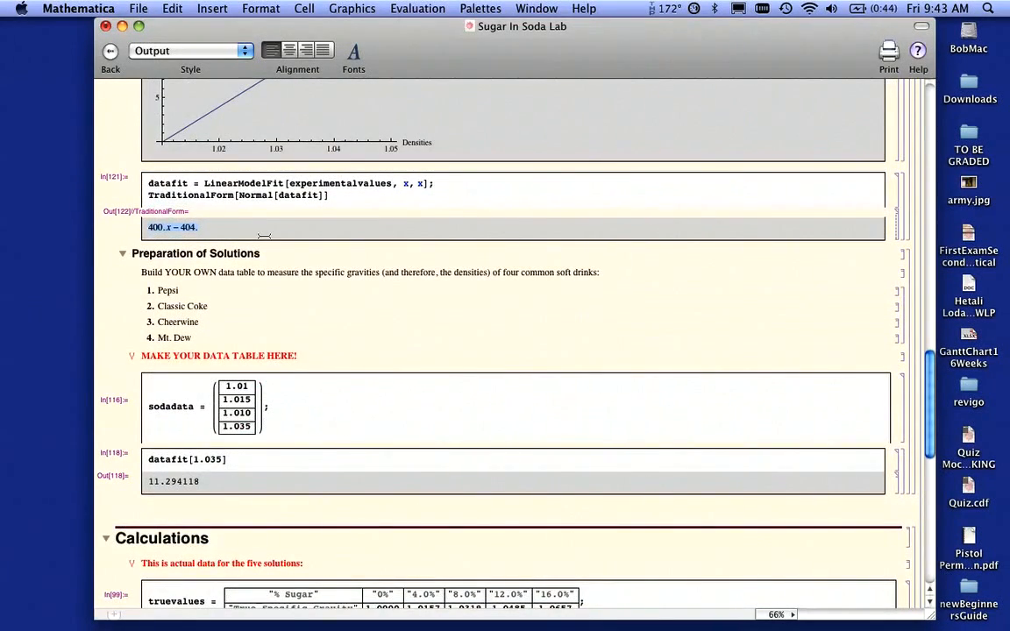
{"action": "double_click", "coordinate": [235, 386]}
{"action": "double_click", "coordinate": [235, 400]}
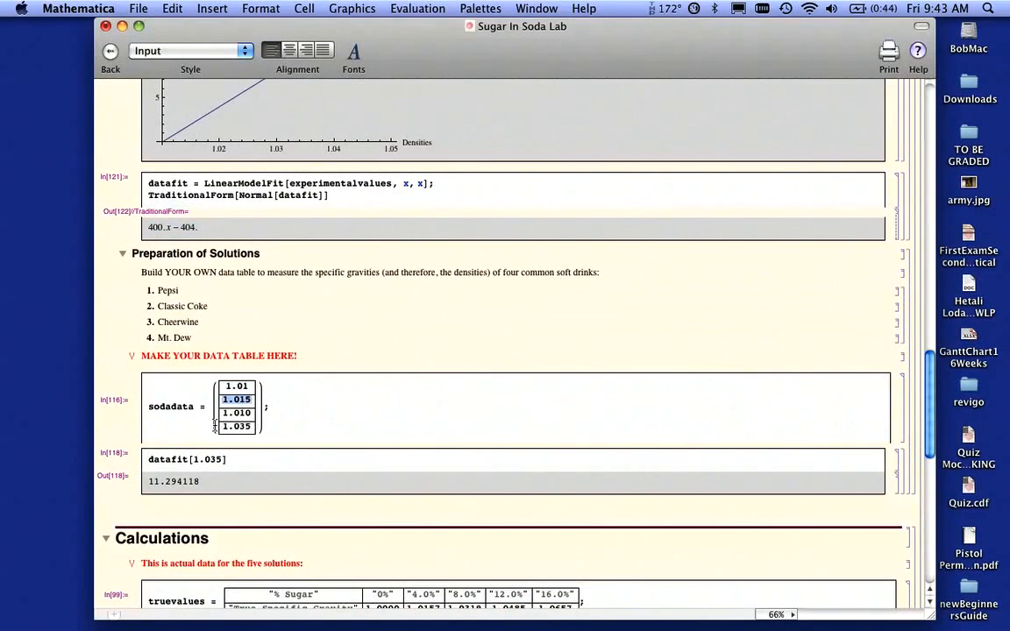
{"action": "left_click_drag", "start_coordinate": [219, 412], "coordinate": [251, 427]}
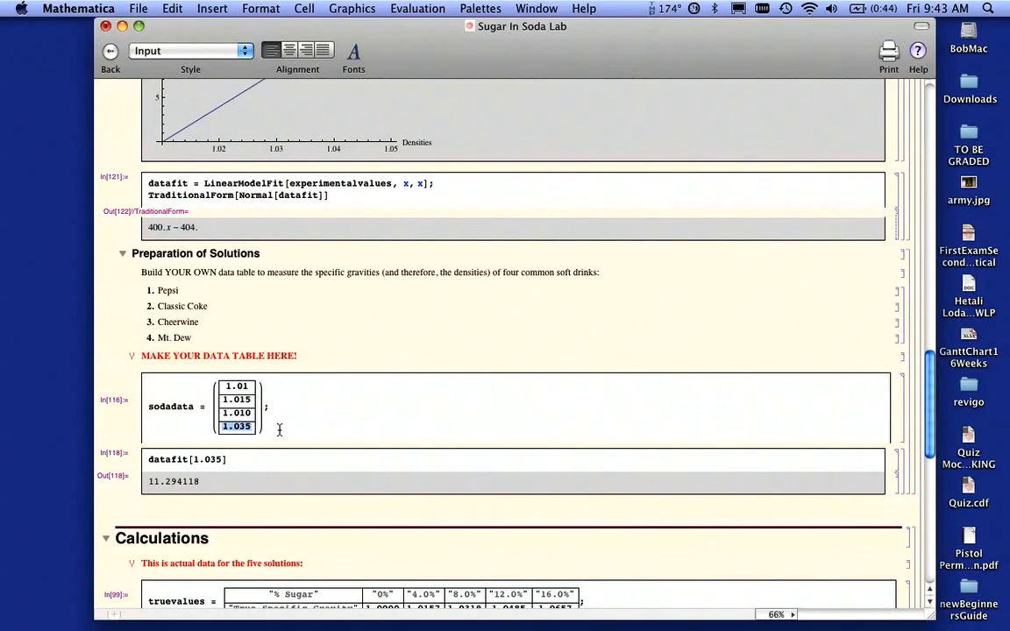
{"action": "left_click", "coordinate": [192, 463]}
{"action": "left_click_drag", "start_coordinate": [145, 492], "coordinate": [231, 482]}
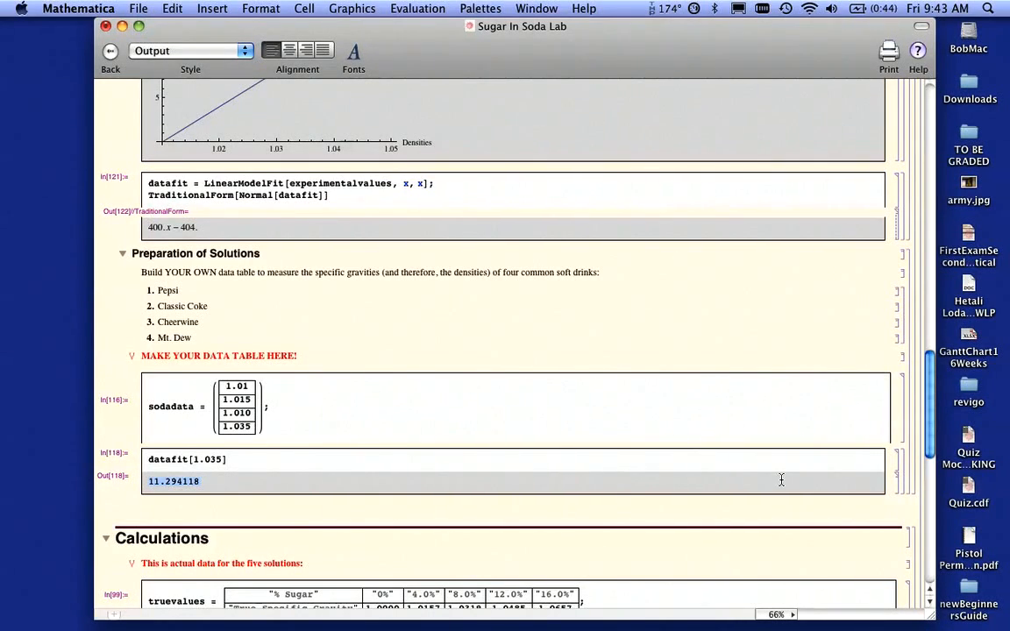
Compare the true specific gravity of the 0% solution with its experimental value used in the percenterror call
{"action": "scroll", "coordinate": [919, 437], "scroll_direction": "down", "scroll_amount": 10}
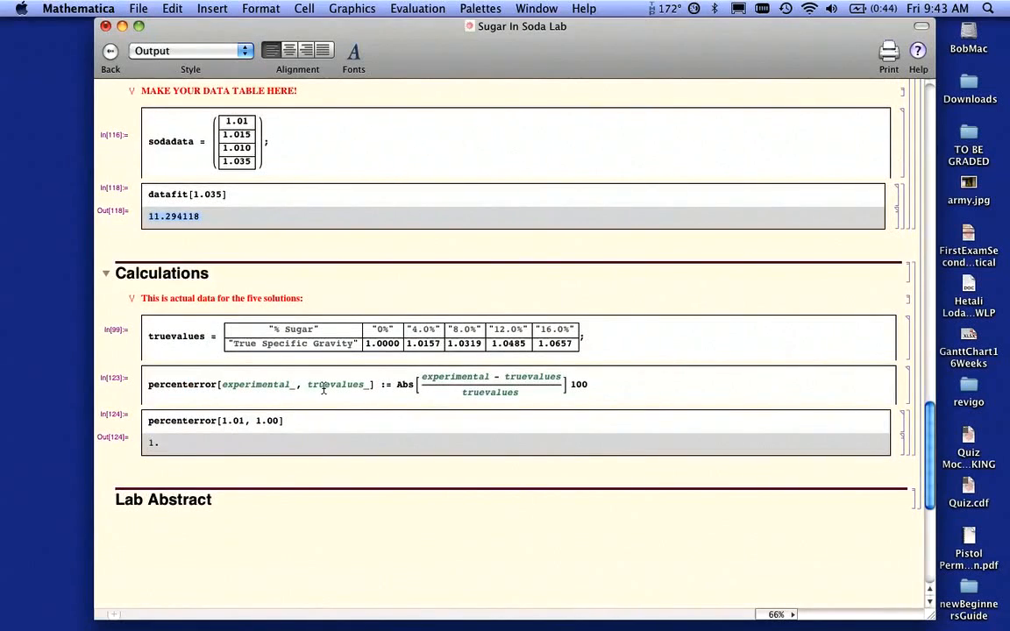
{"action": "double_click", "coordinate": [369, 344]}
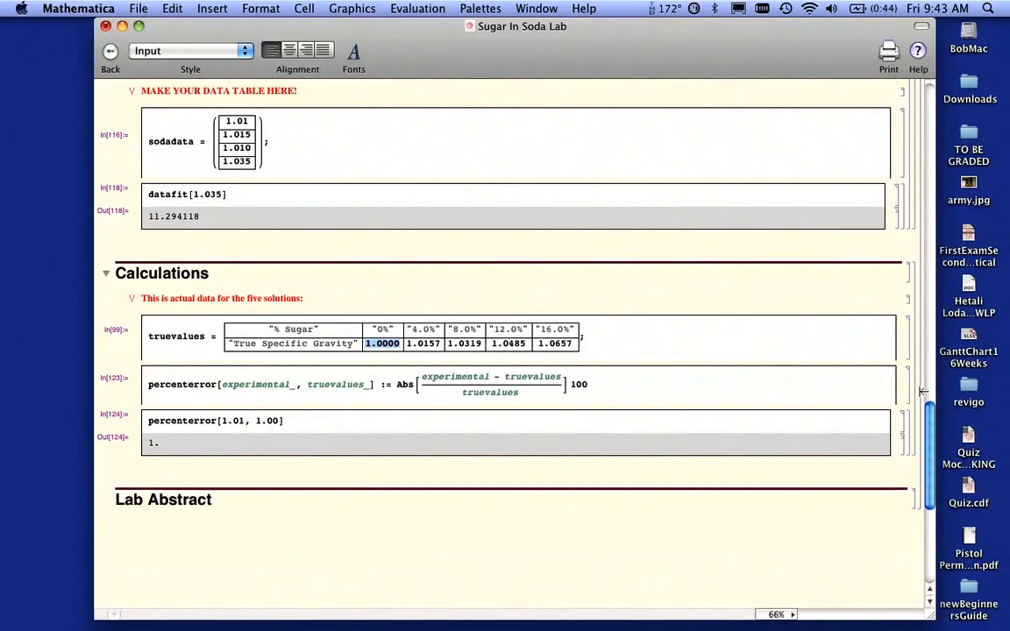
{"action": "left_click_drag", "start_coordinate": [928, 418], "coordinate": [884, 271]}
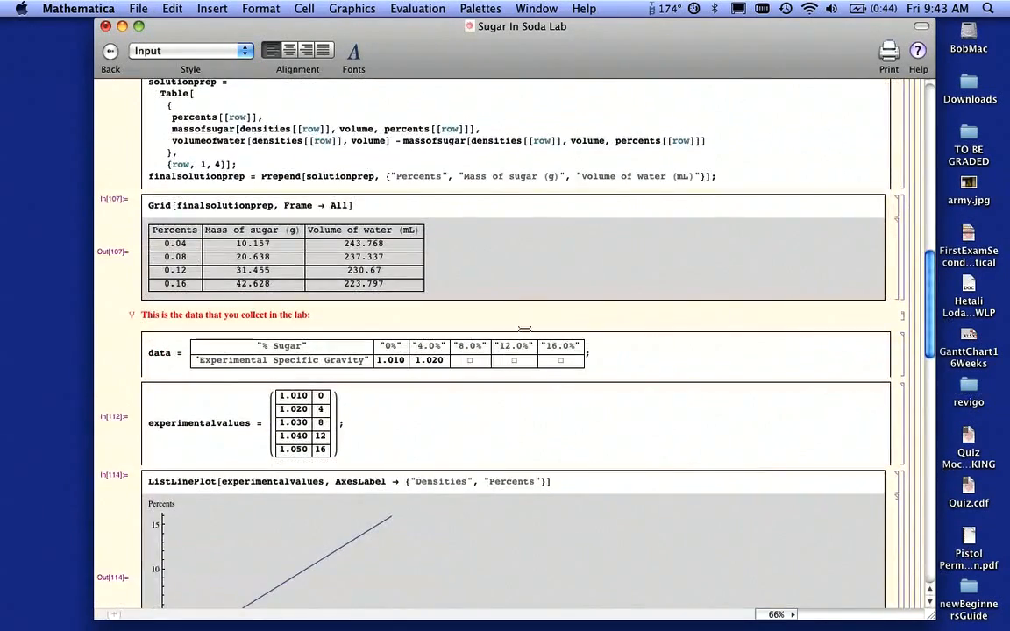
{"action": "double_click", "coordinate": [390, 360]}
{"action": "left_click_drag", "start_coordinate": [931, 326], "coordinate": [912, 474]}
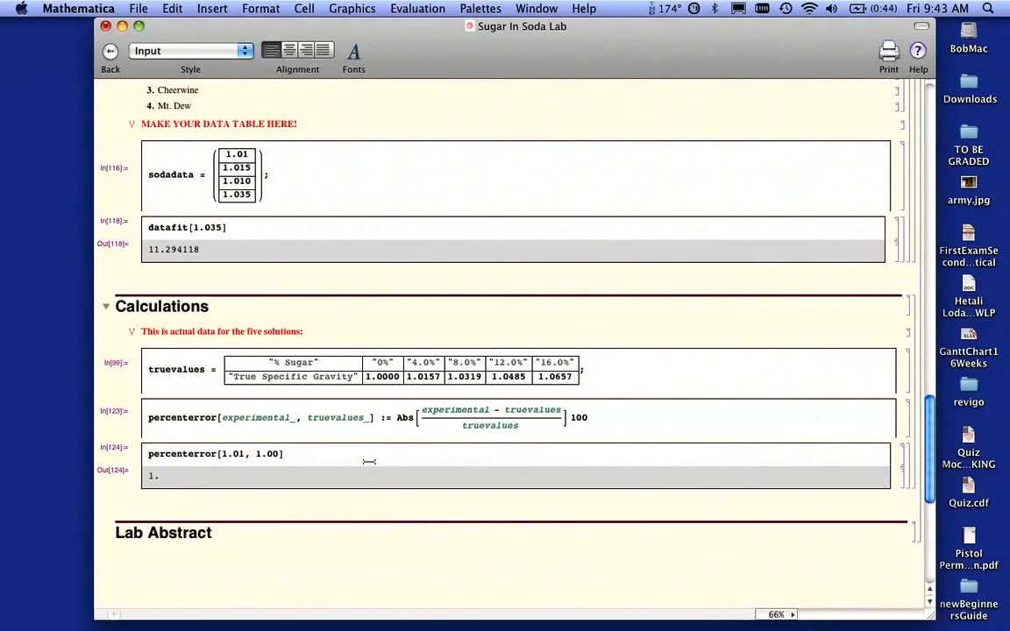